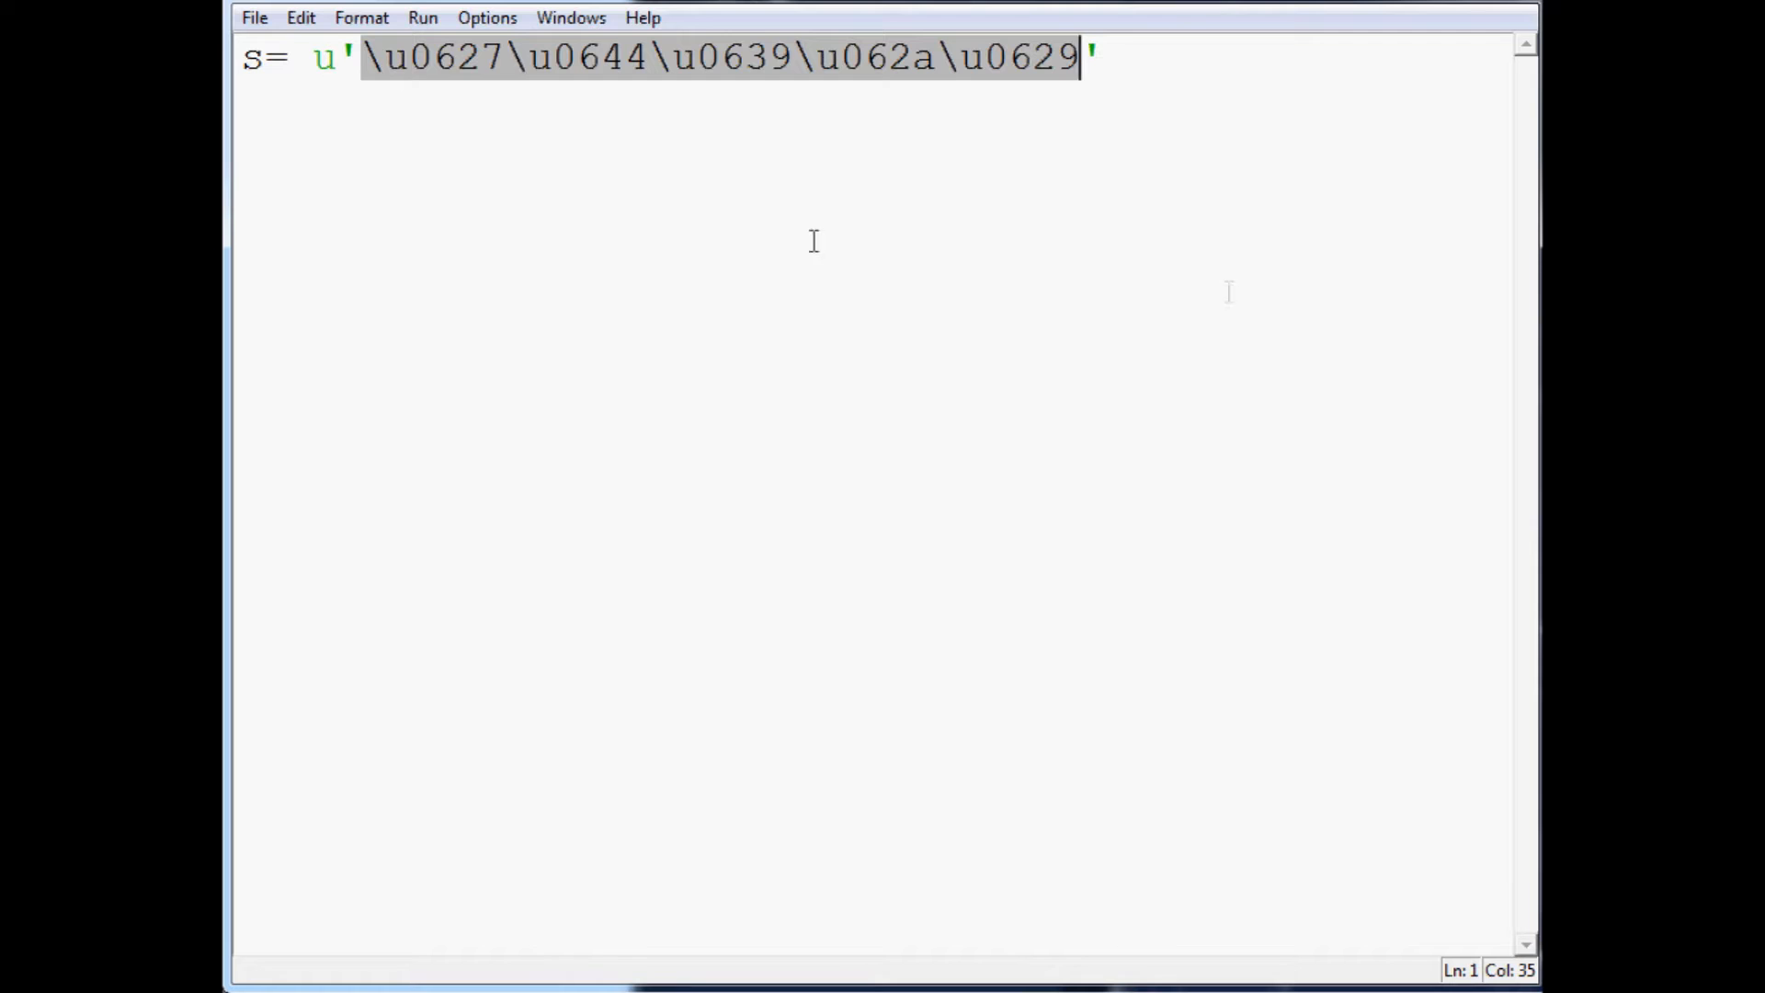
- Highlight the escaped Unicode characters of the string to explain them, then dismiss the Arabic text window
left_click_drag(348, 58, 1089, 55)
left_click(367, 58)
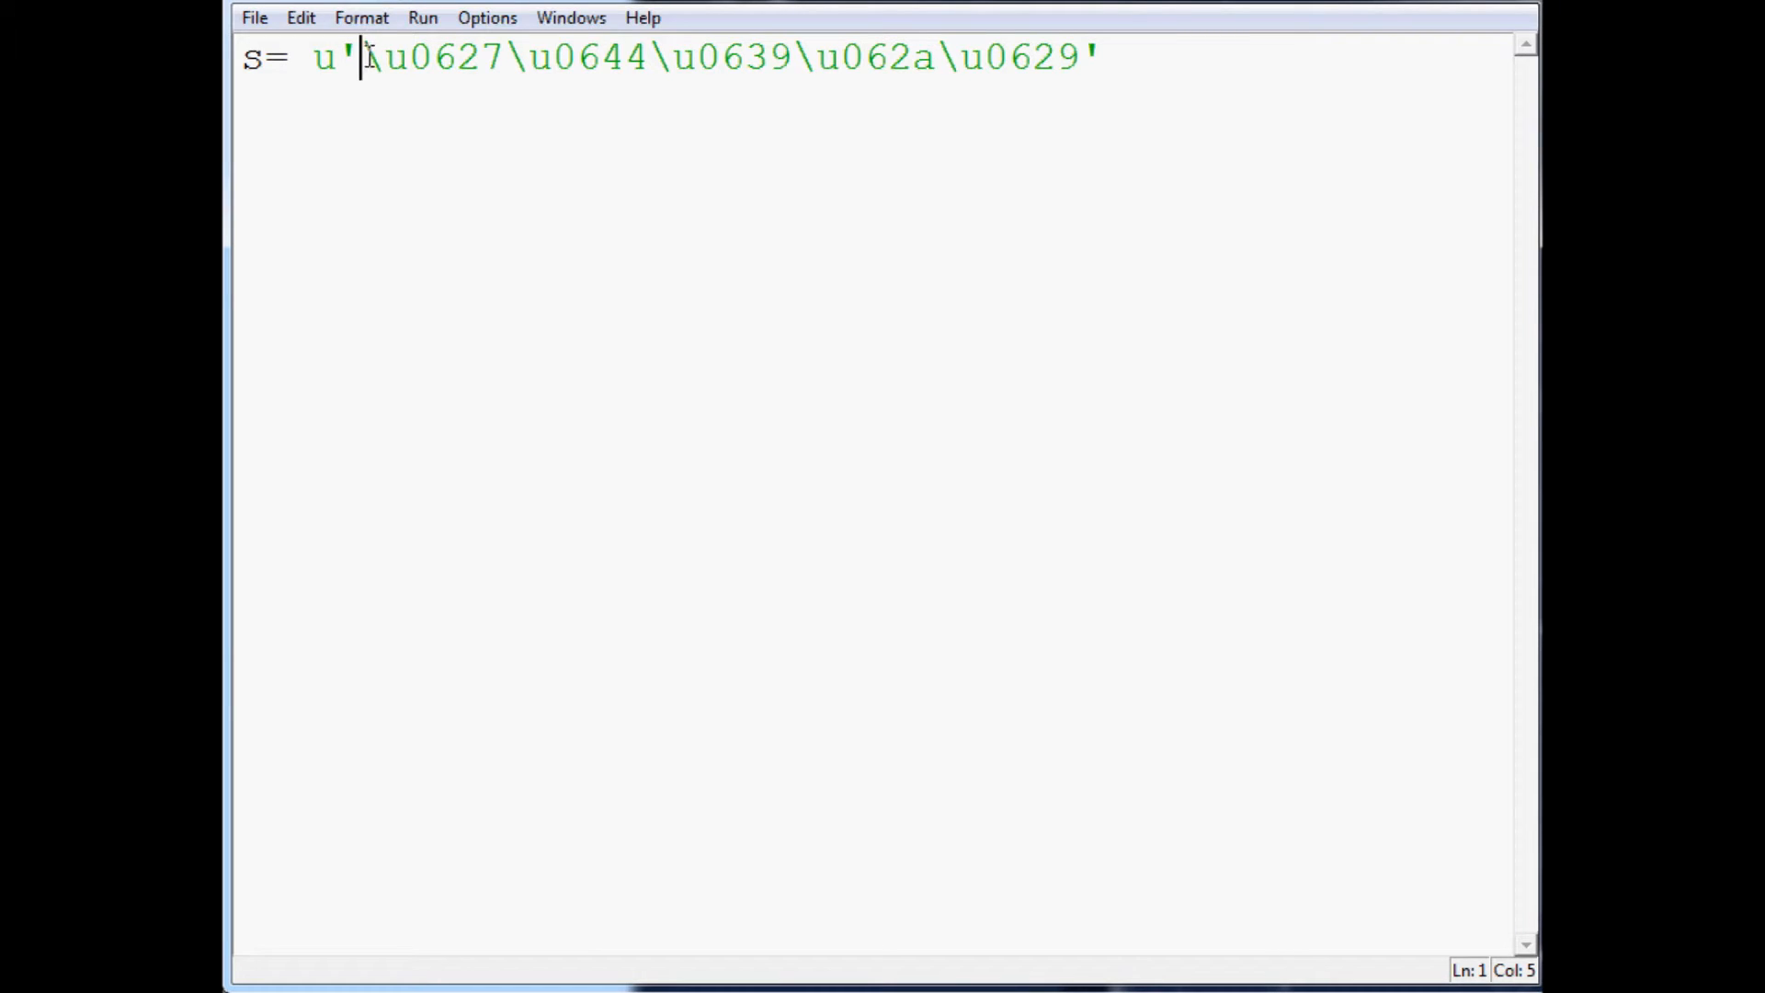
left_click_drag(362, 57, 1090, 56)
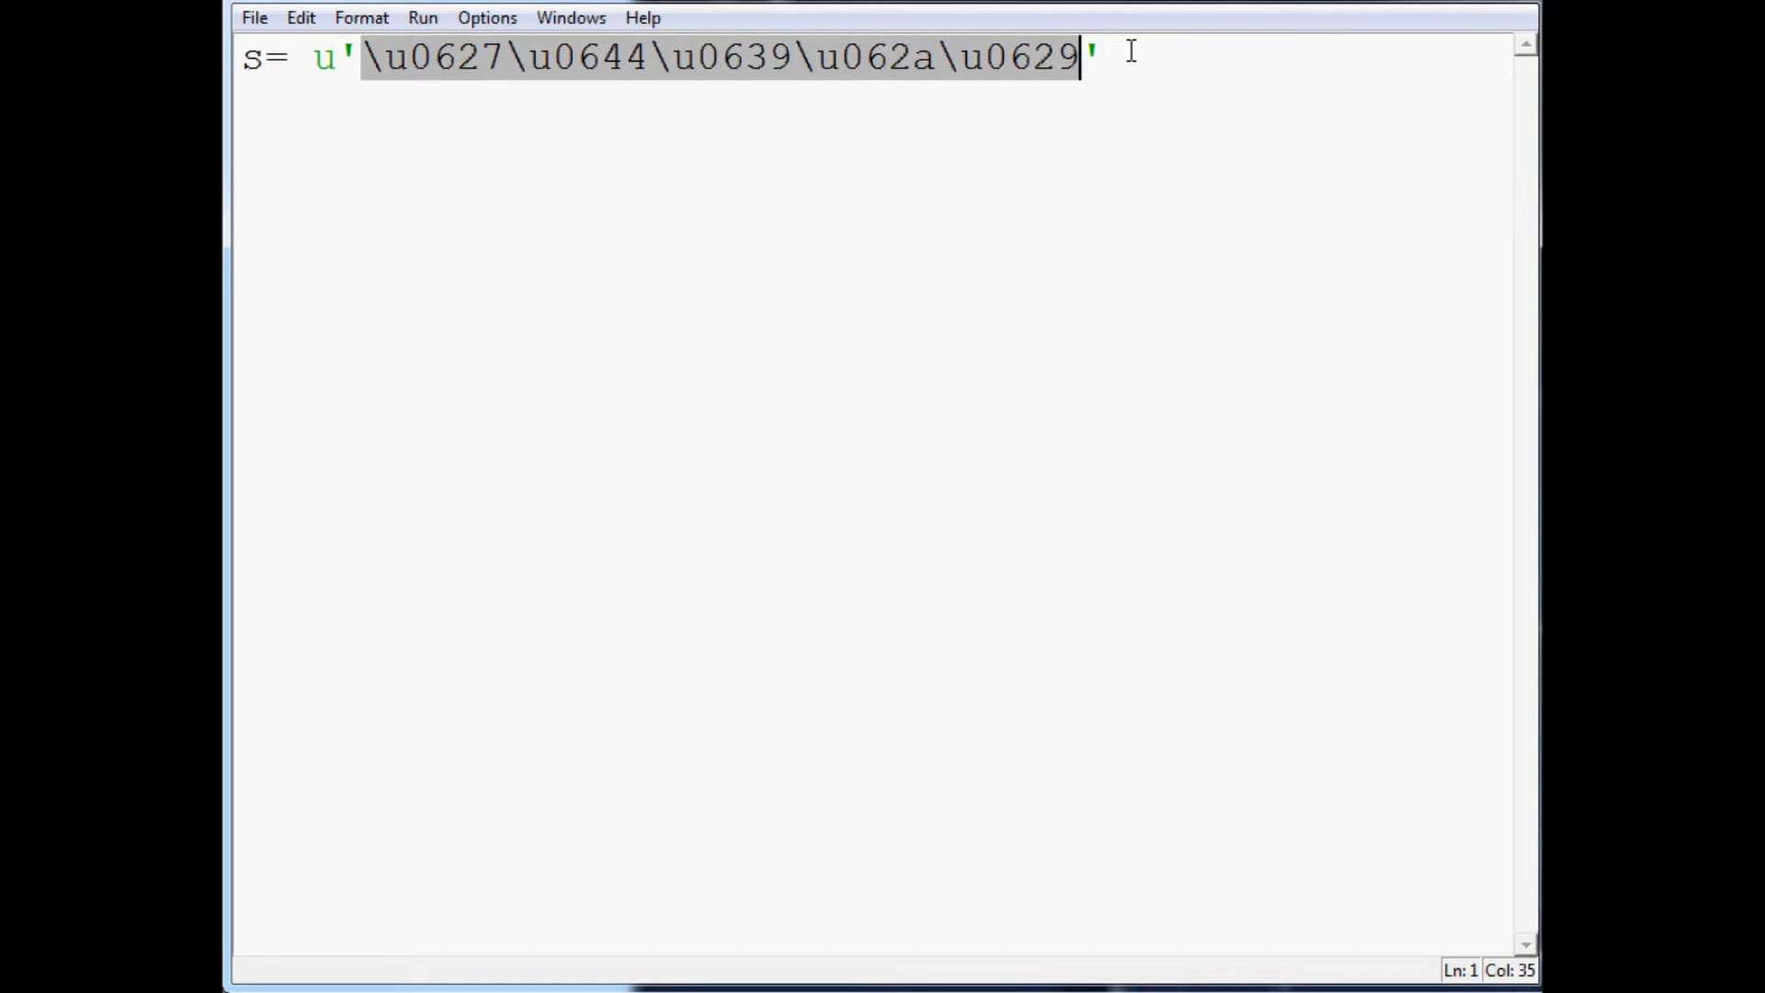
left_click(1118, 55)
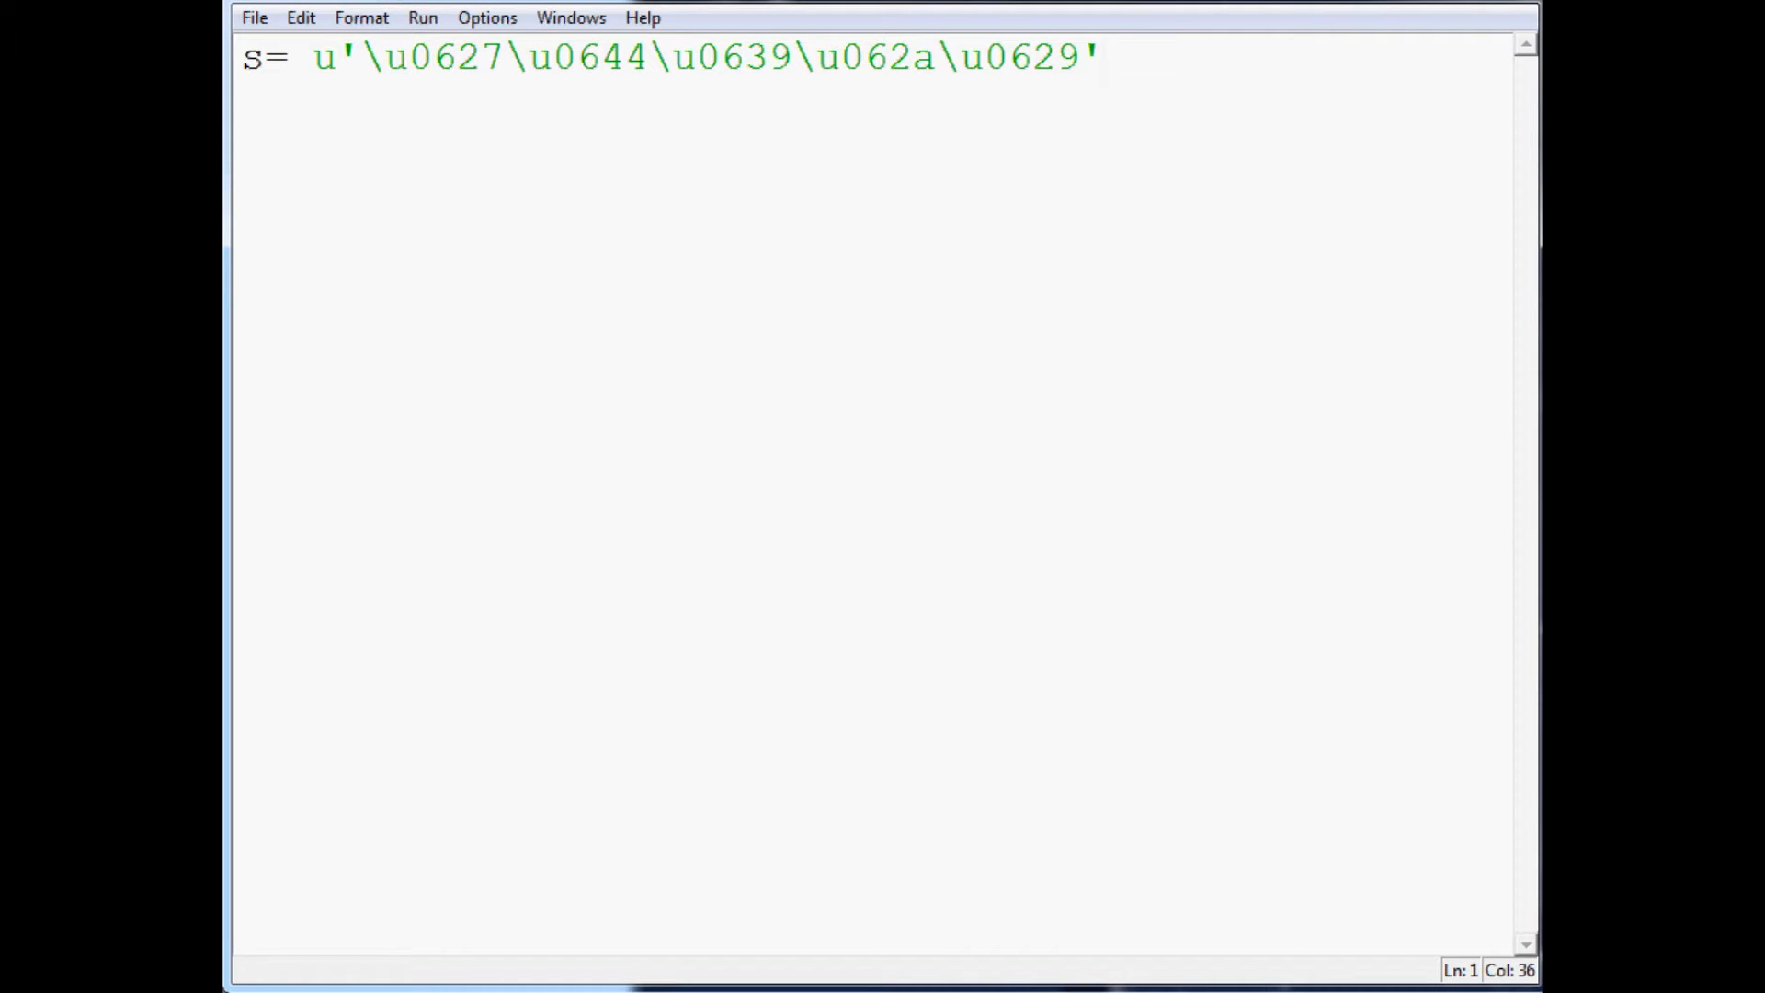
left_click_drag(362, 58, 1091, 57)
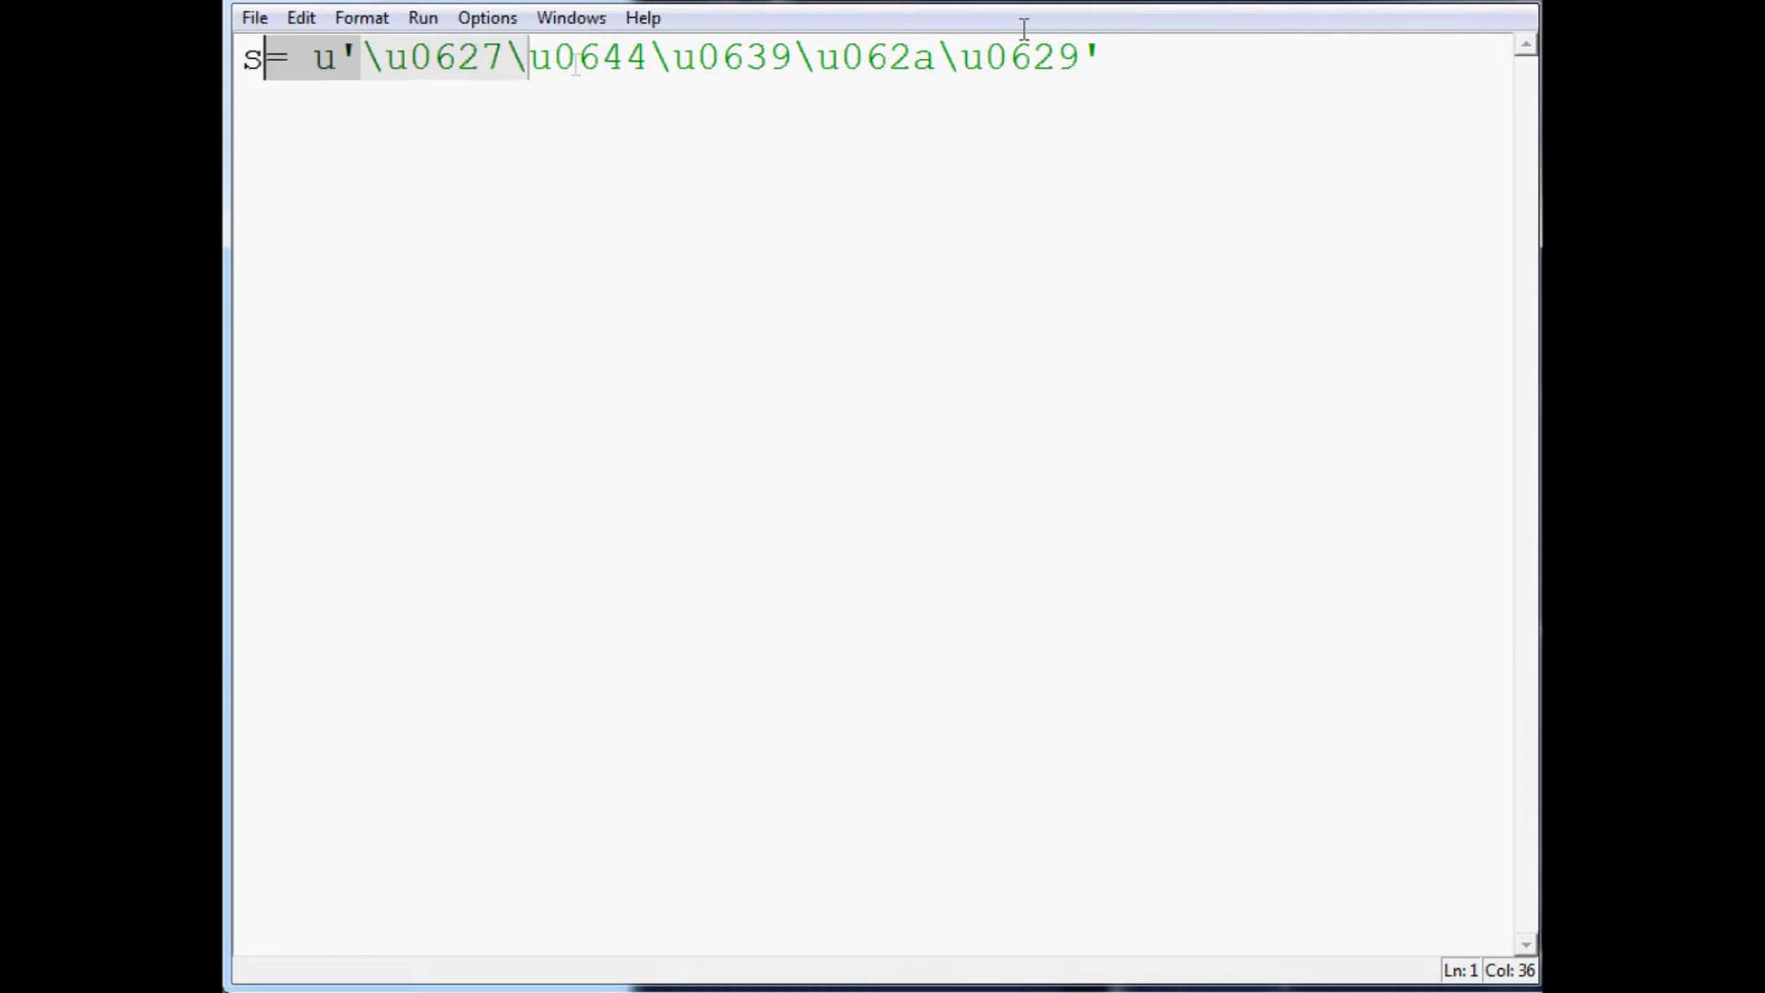
left_click(1089, 56)
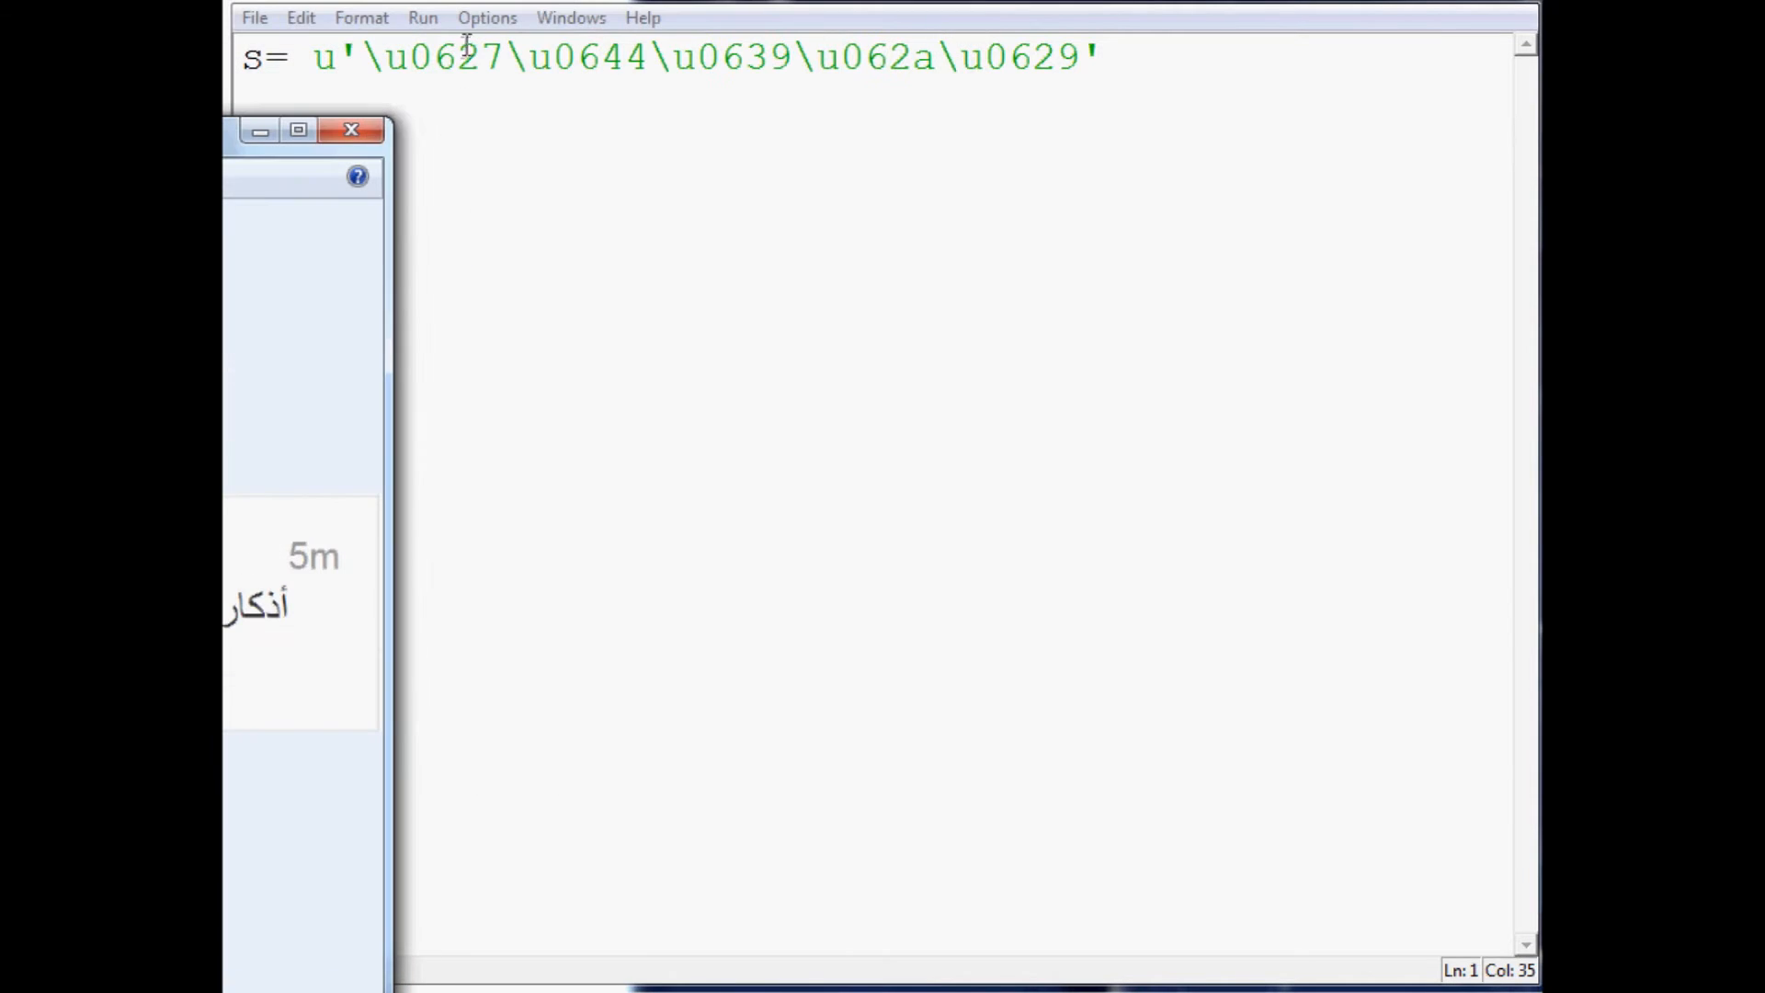
left_click(362, 138)
left_click(955, 130)
left_click(1143, 56)
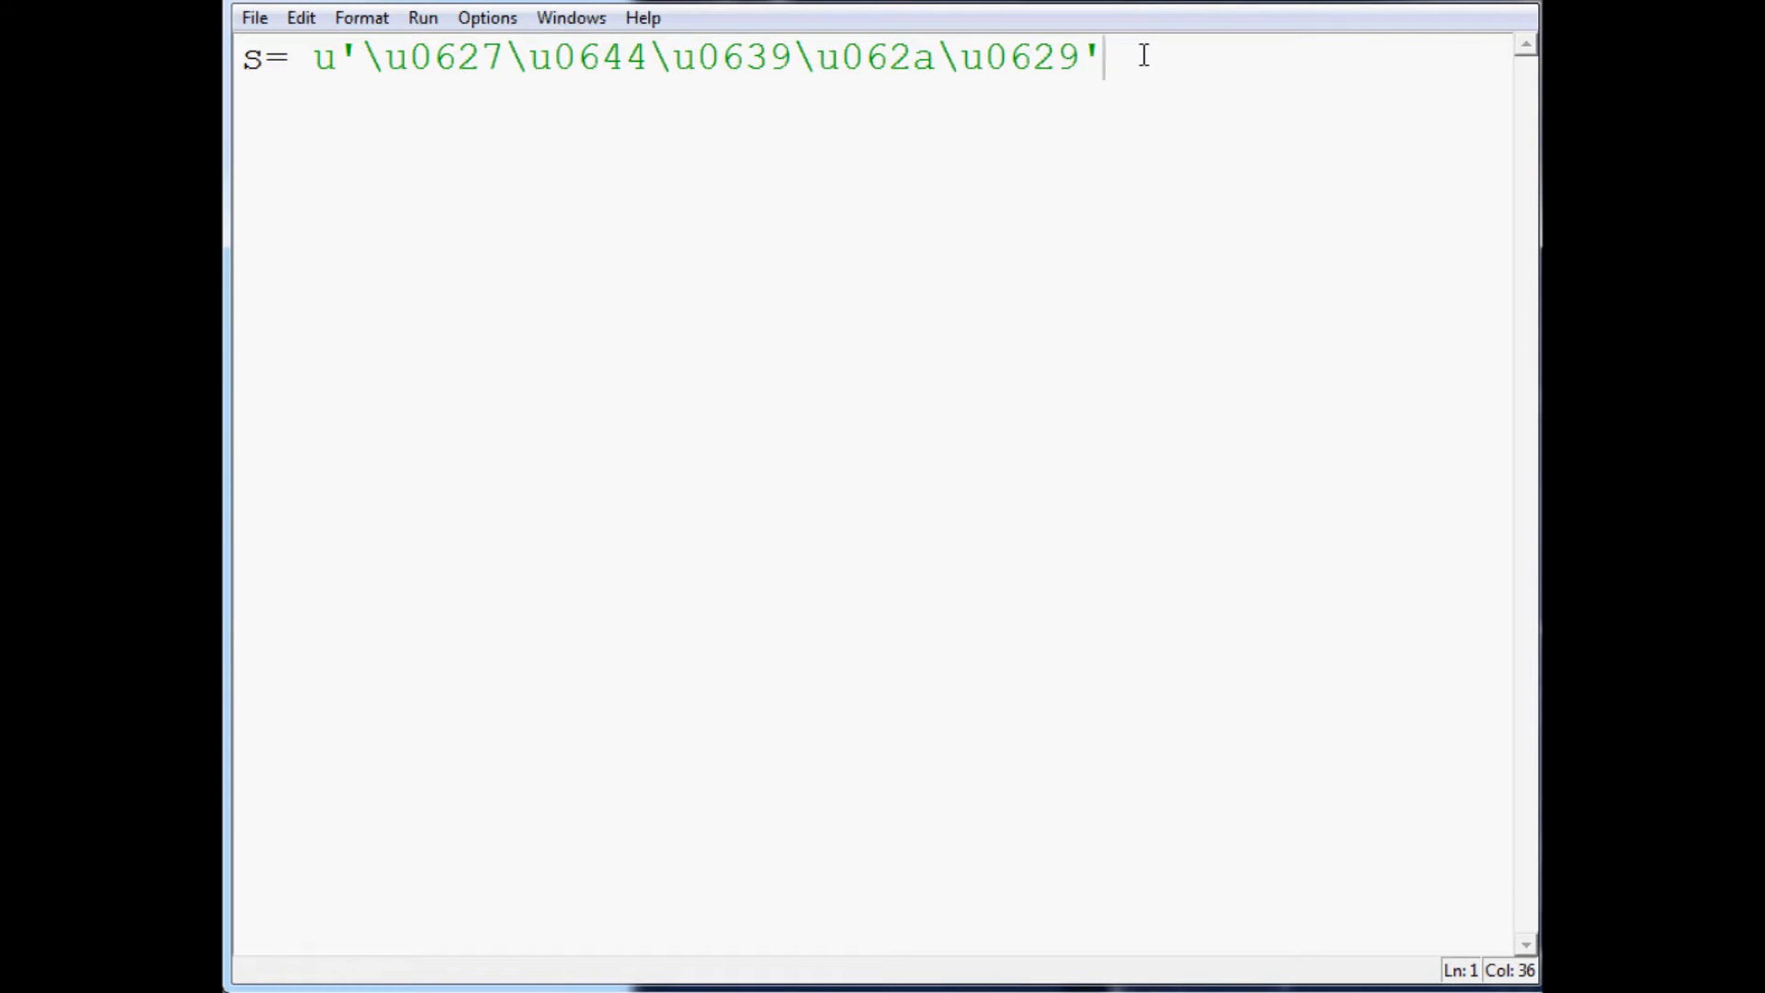
- Add an empty line below the assignment and examine the u prefix of the string
key("Return")
key("Return")
key("Return")
left_click(382, 121)
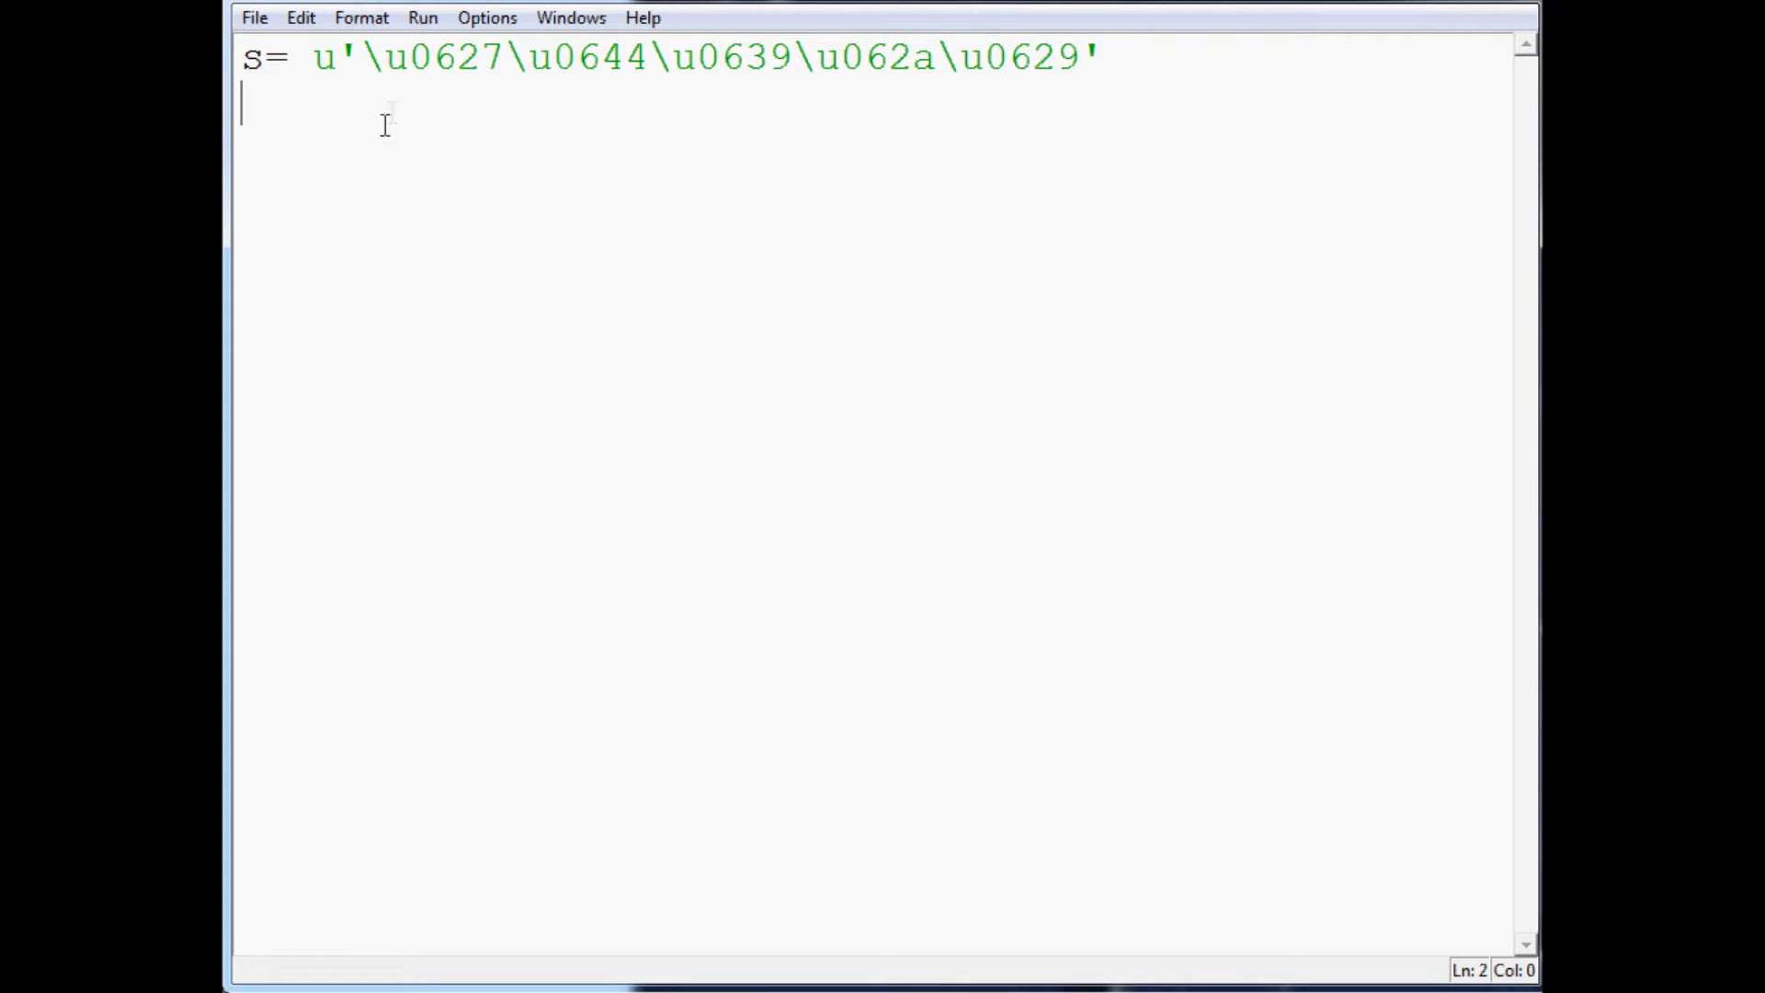
left_click_drag(314, 56, 1139, 50)
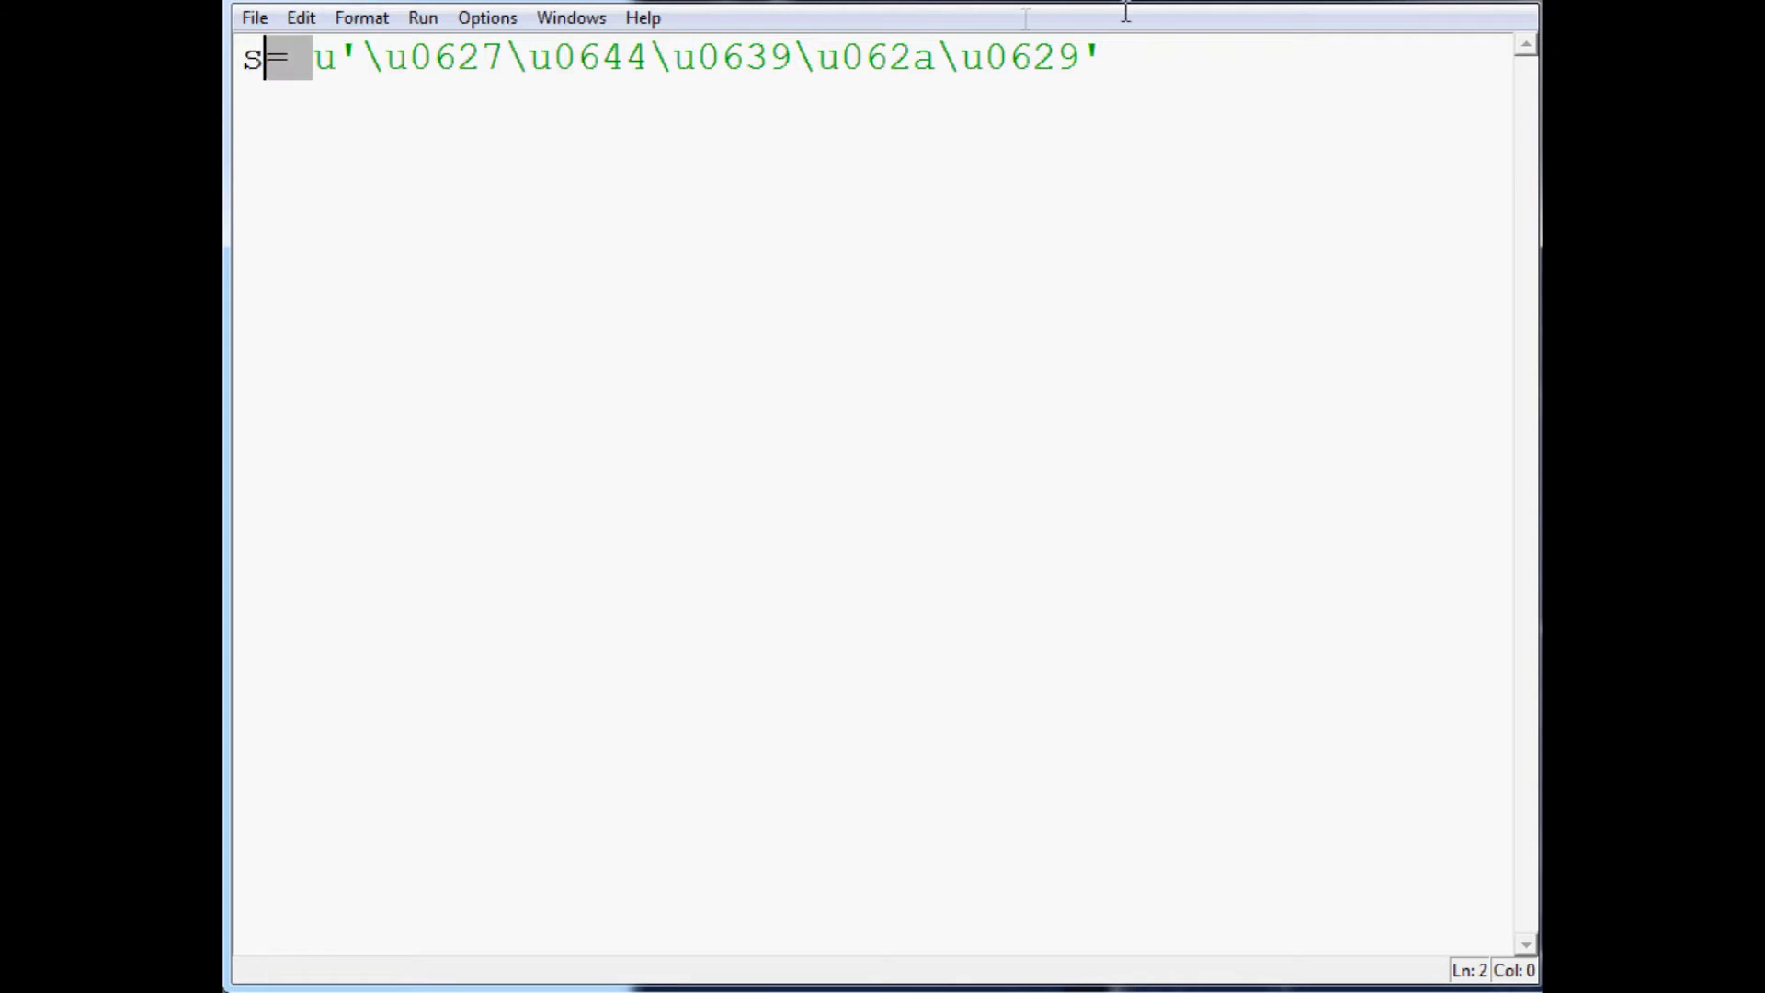
key("ctrl+c")
key("Down")
key("Down")
left_click_drag(361, 55, 312, 58)
left_click(331, 62)
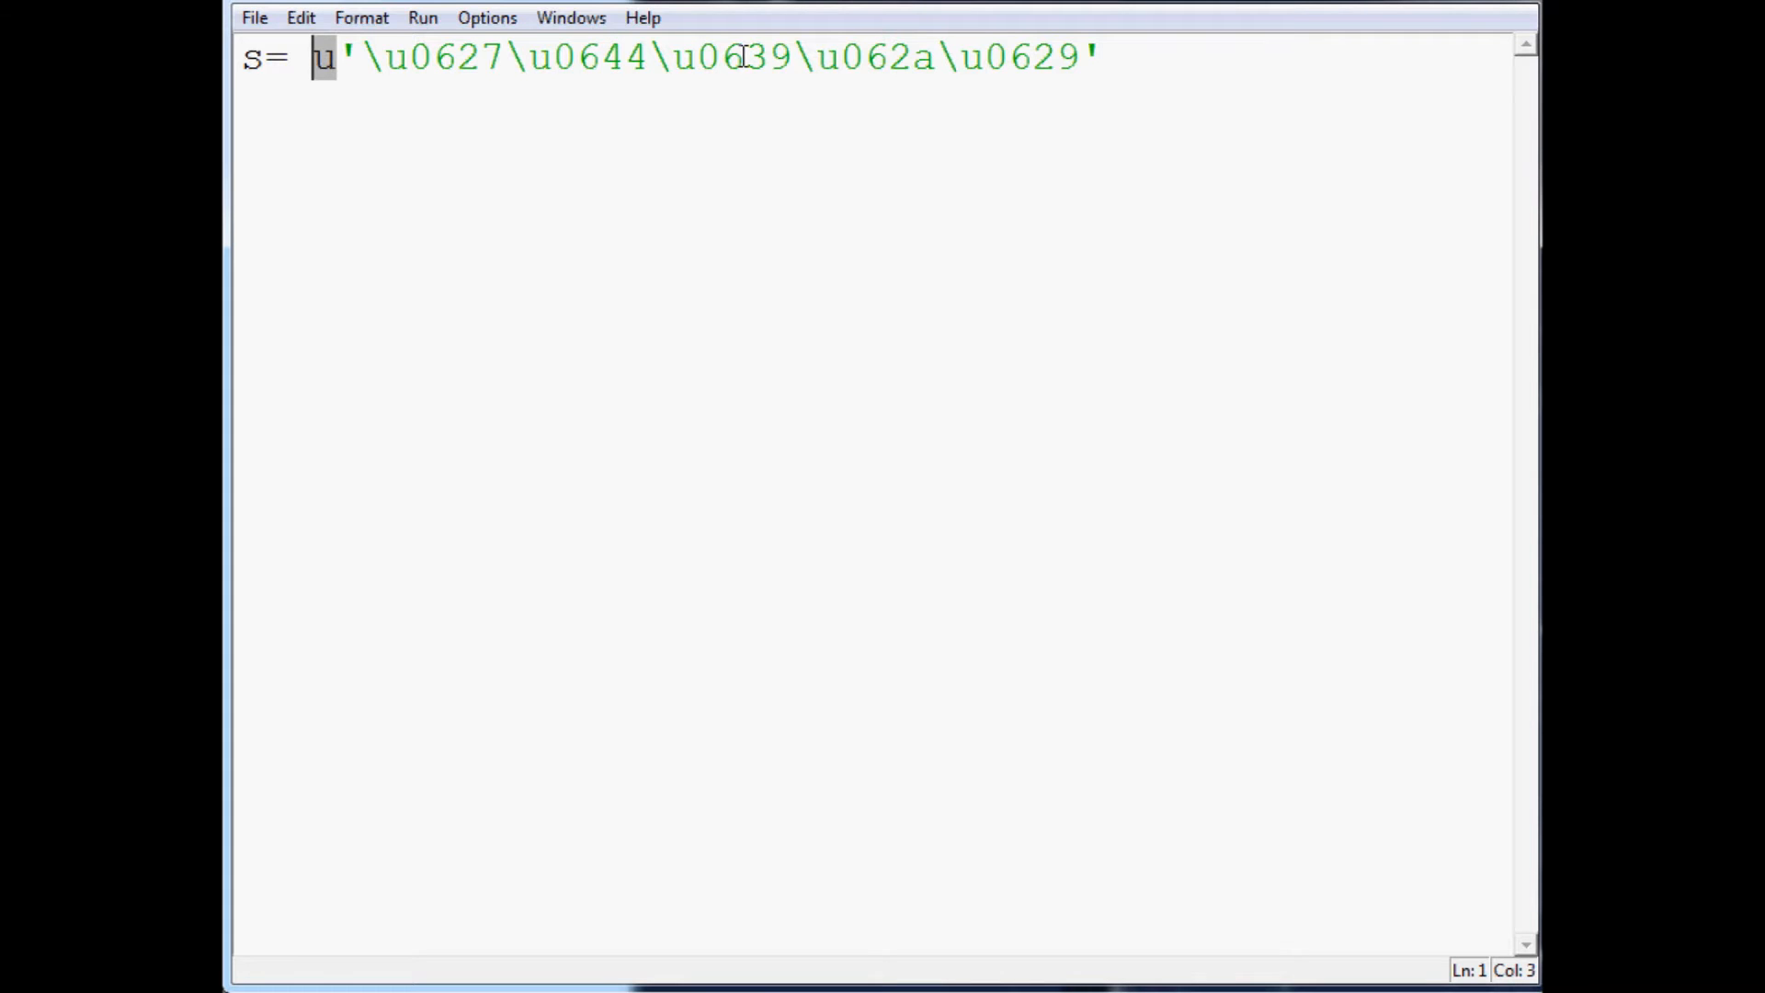
- Highlight the u prefix and opening quote again, then add blank lines and move to line 3
left_click(522, 190)
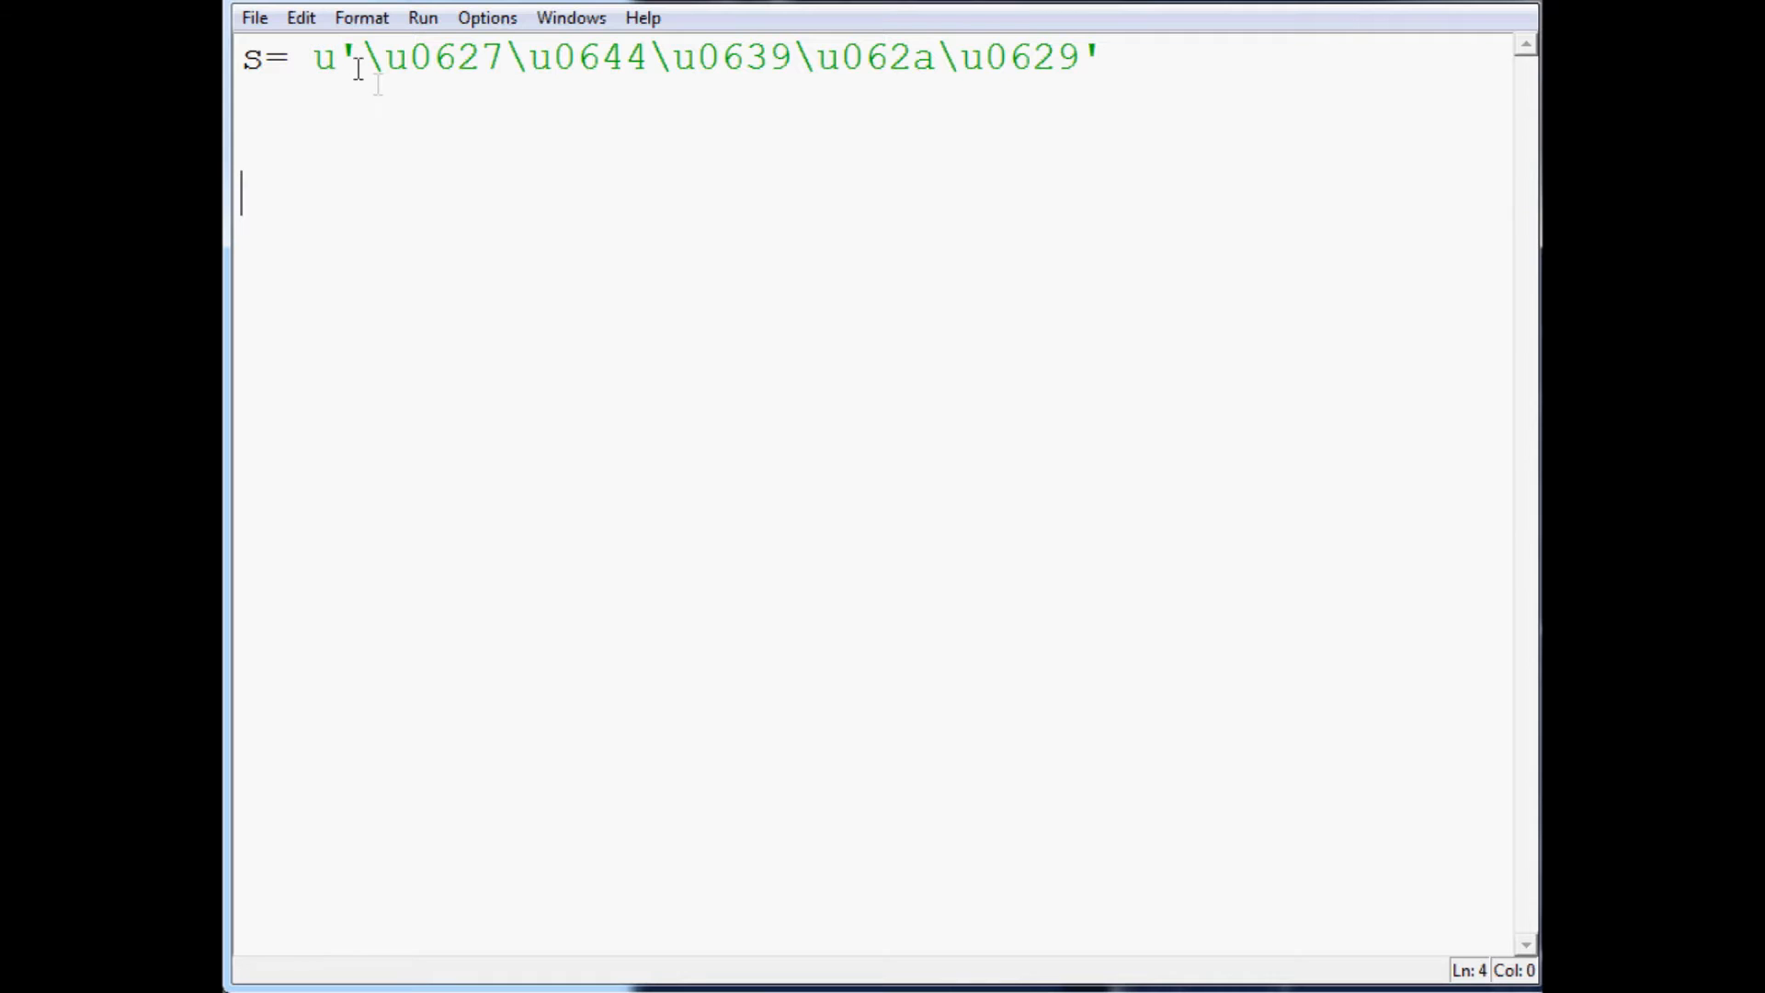
left_click(345, 57)
double_click(344, 57)
left_click(421, 217)
left_click_drag(316, 57, 355, 57)
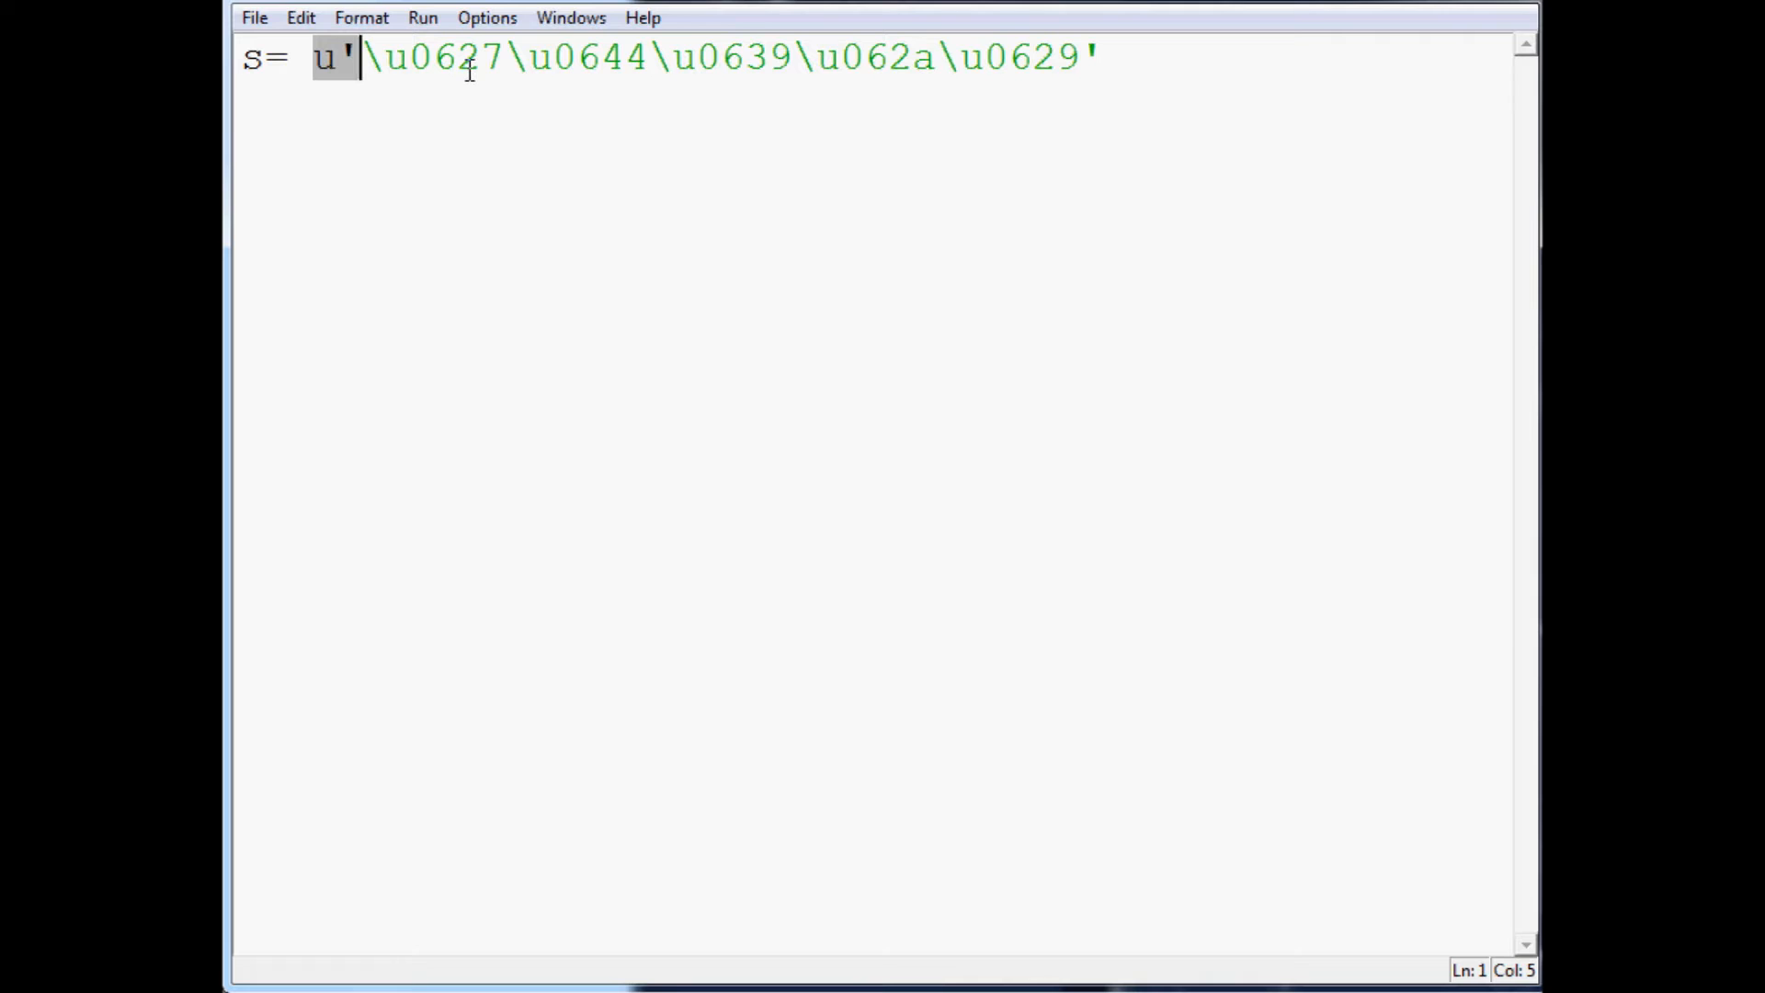
left_click(319, 58)
left_click_drag(316, 58, 340, 58)
left_click(1121, 69)
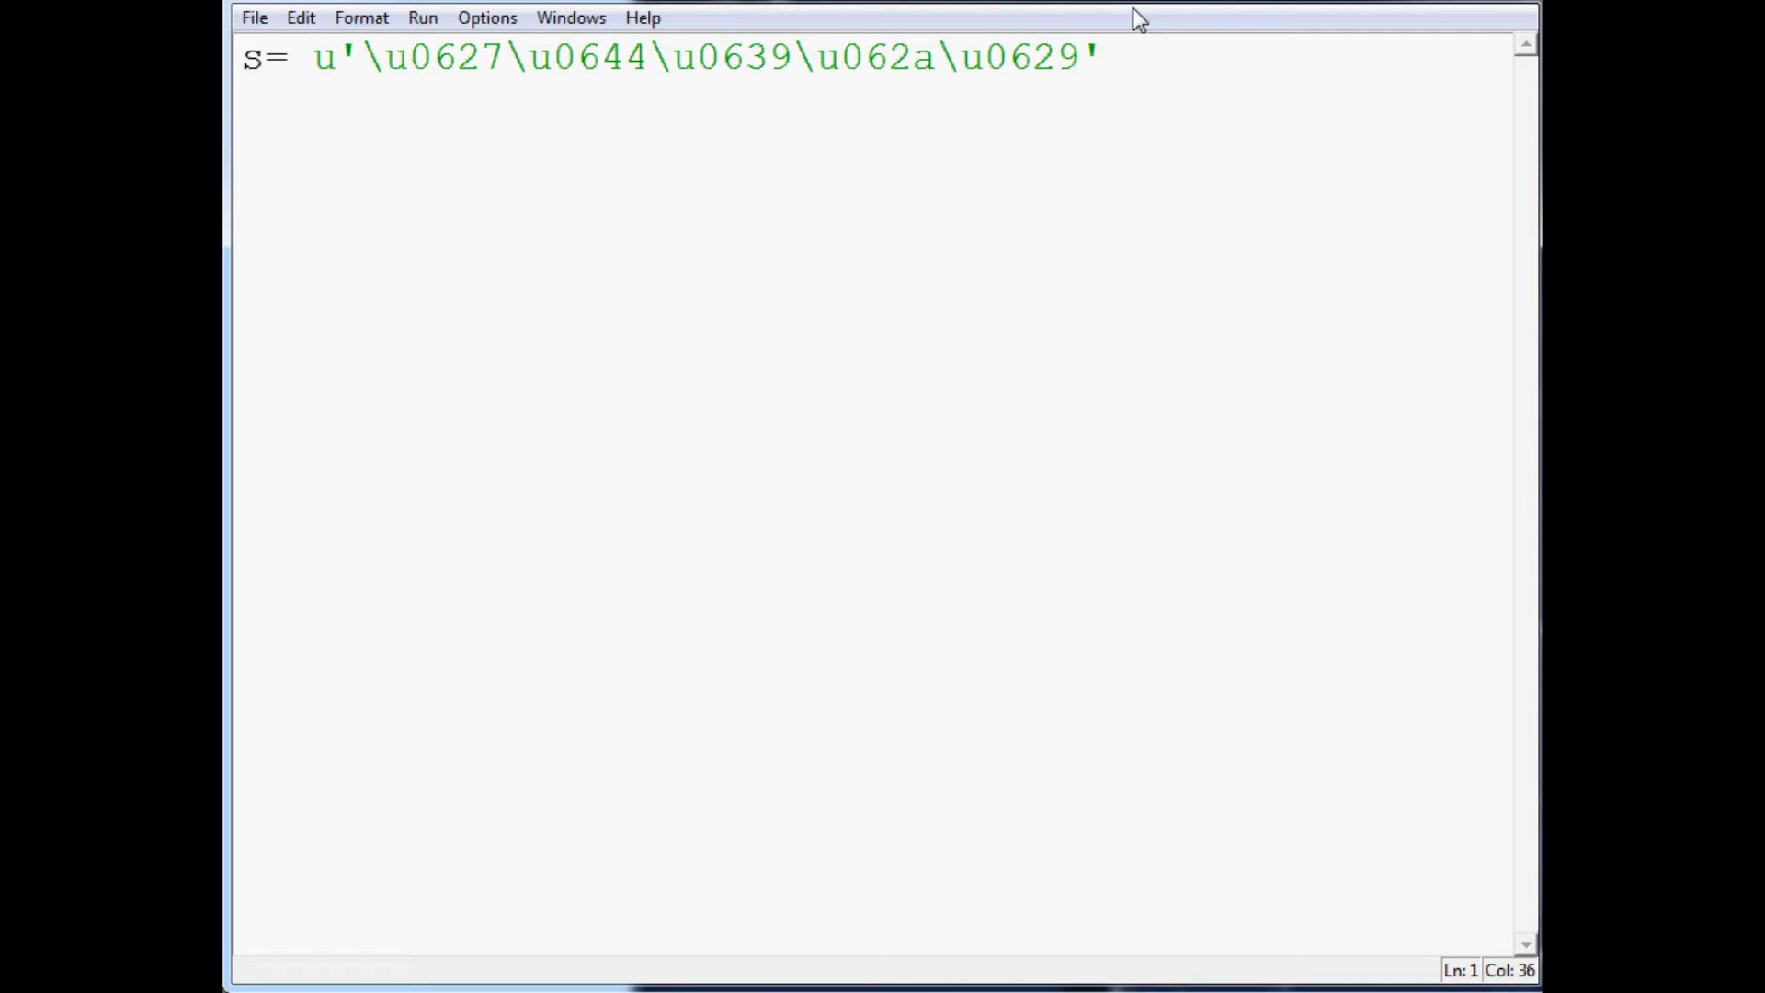
key("Return")
key("Return")
type("print s")
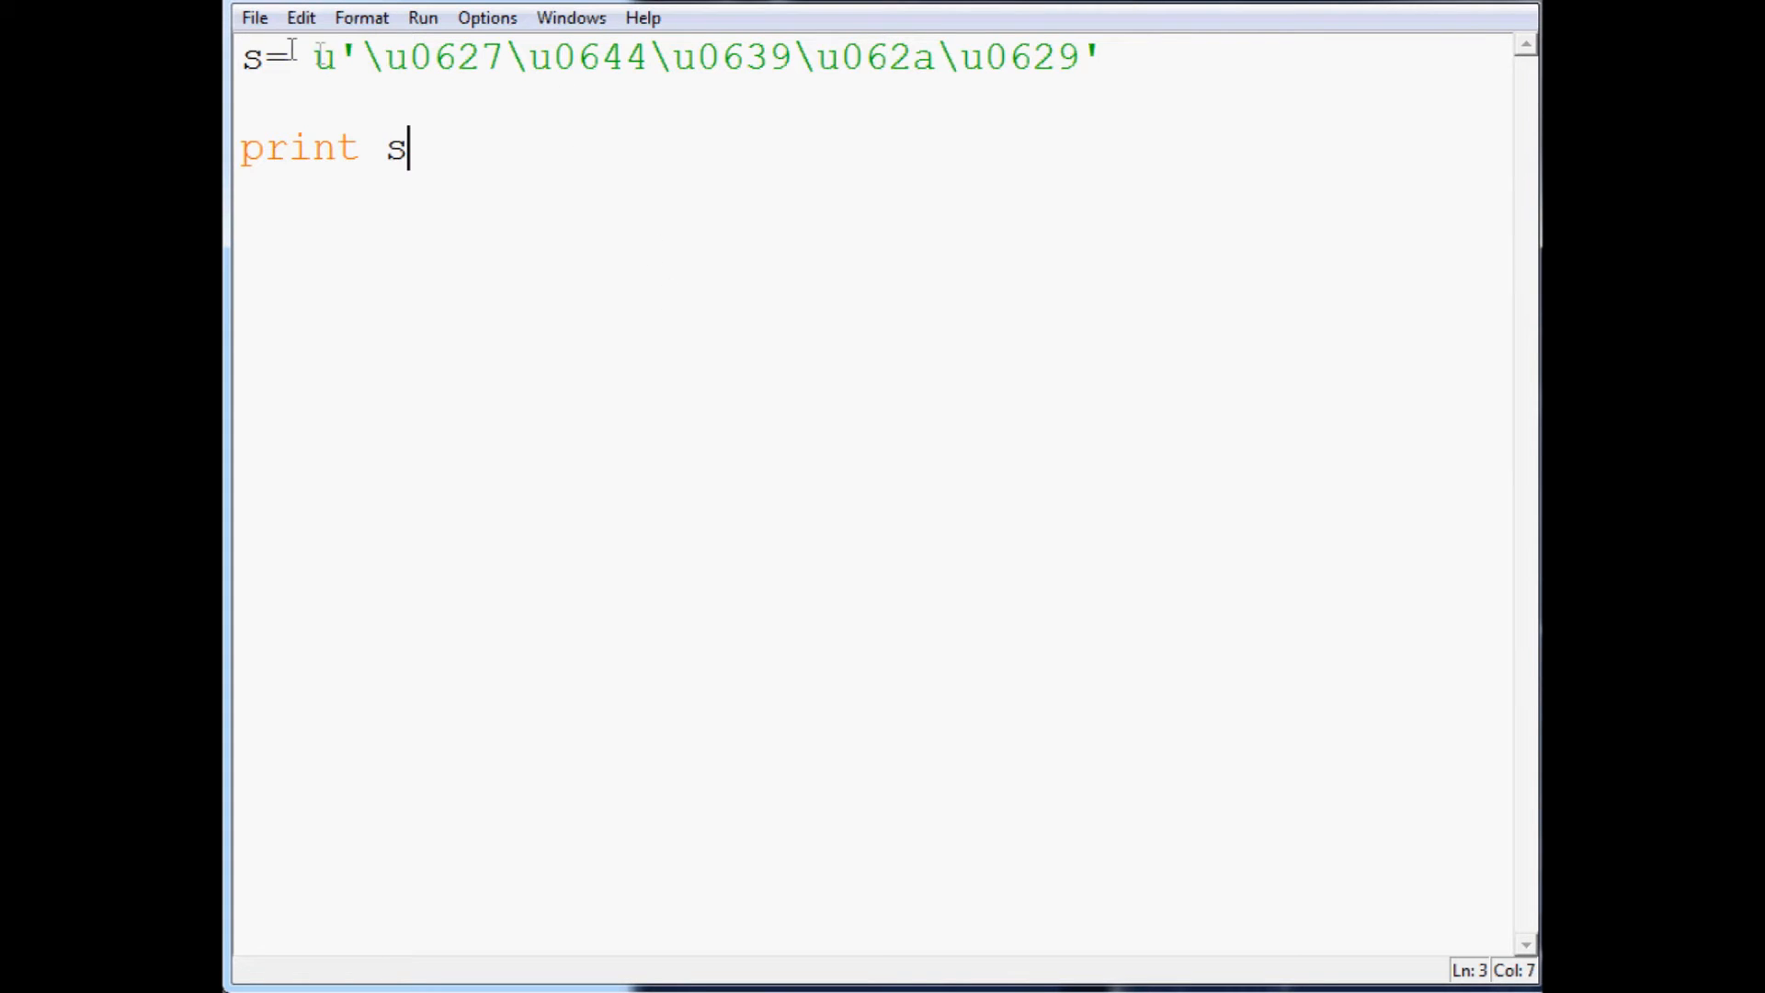
- Review the assignment line, then run the script with F5, triggering the save prompt
left_click_drag(241, 59, 1124, 55)
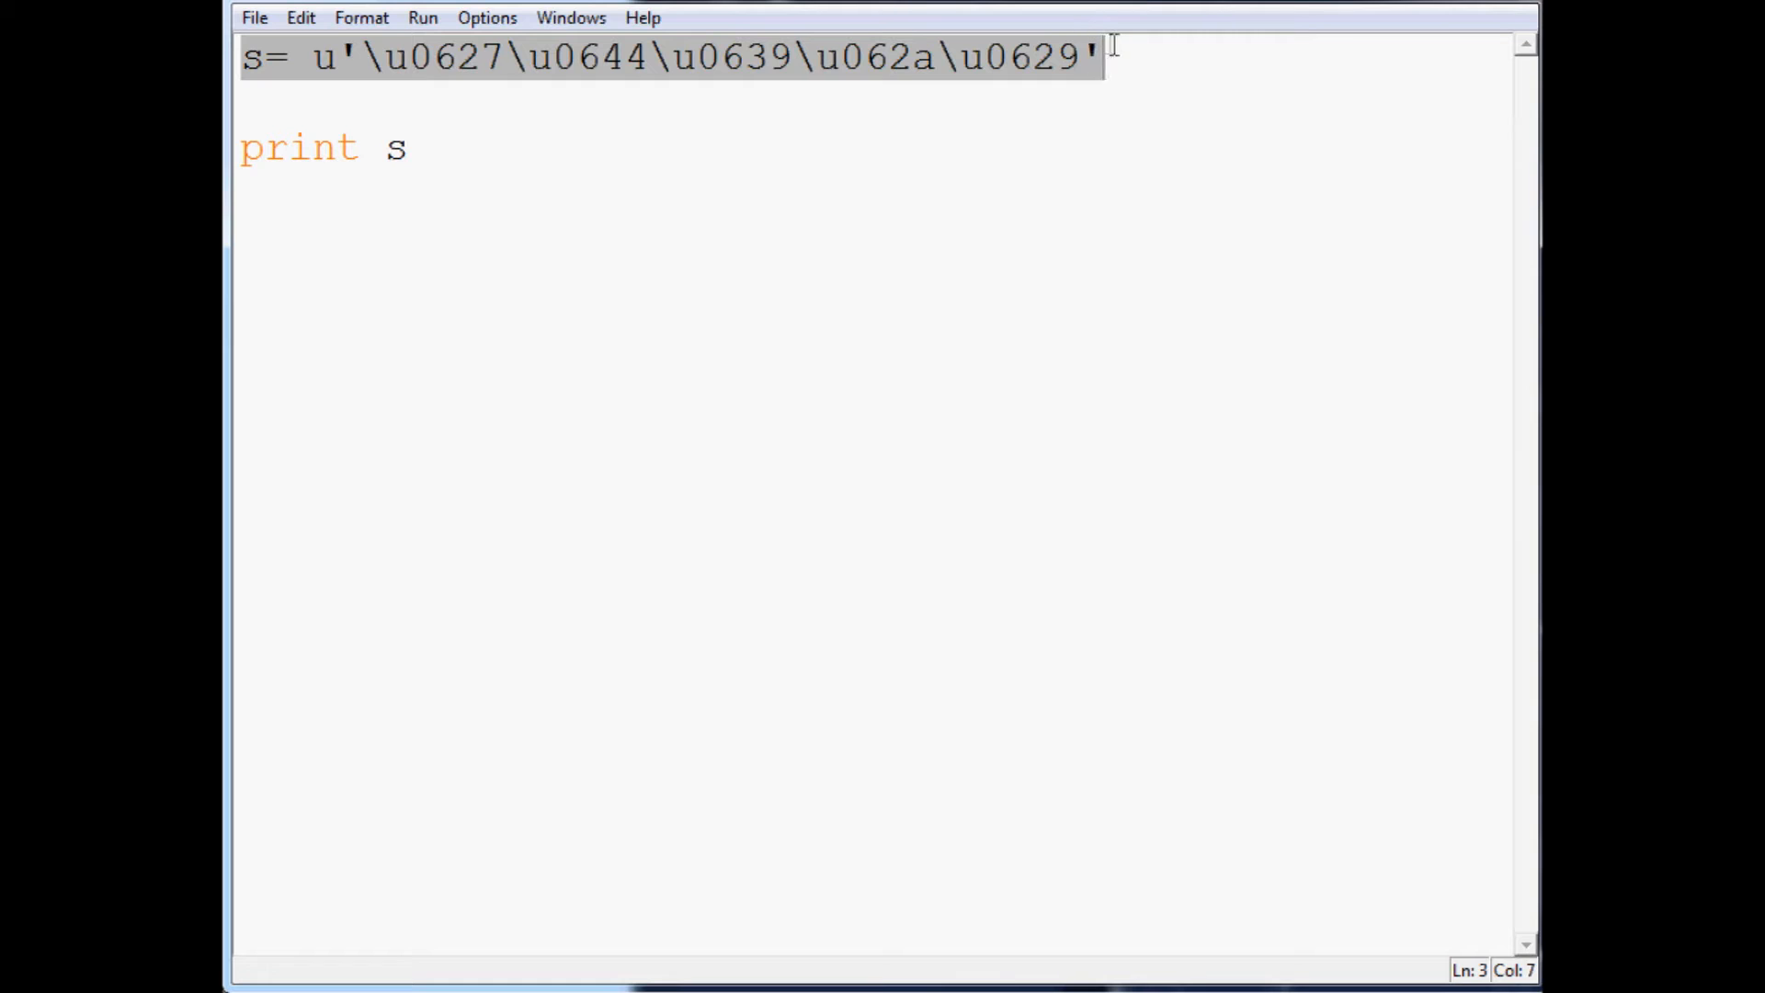
left_click(1123, 55)
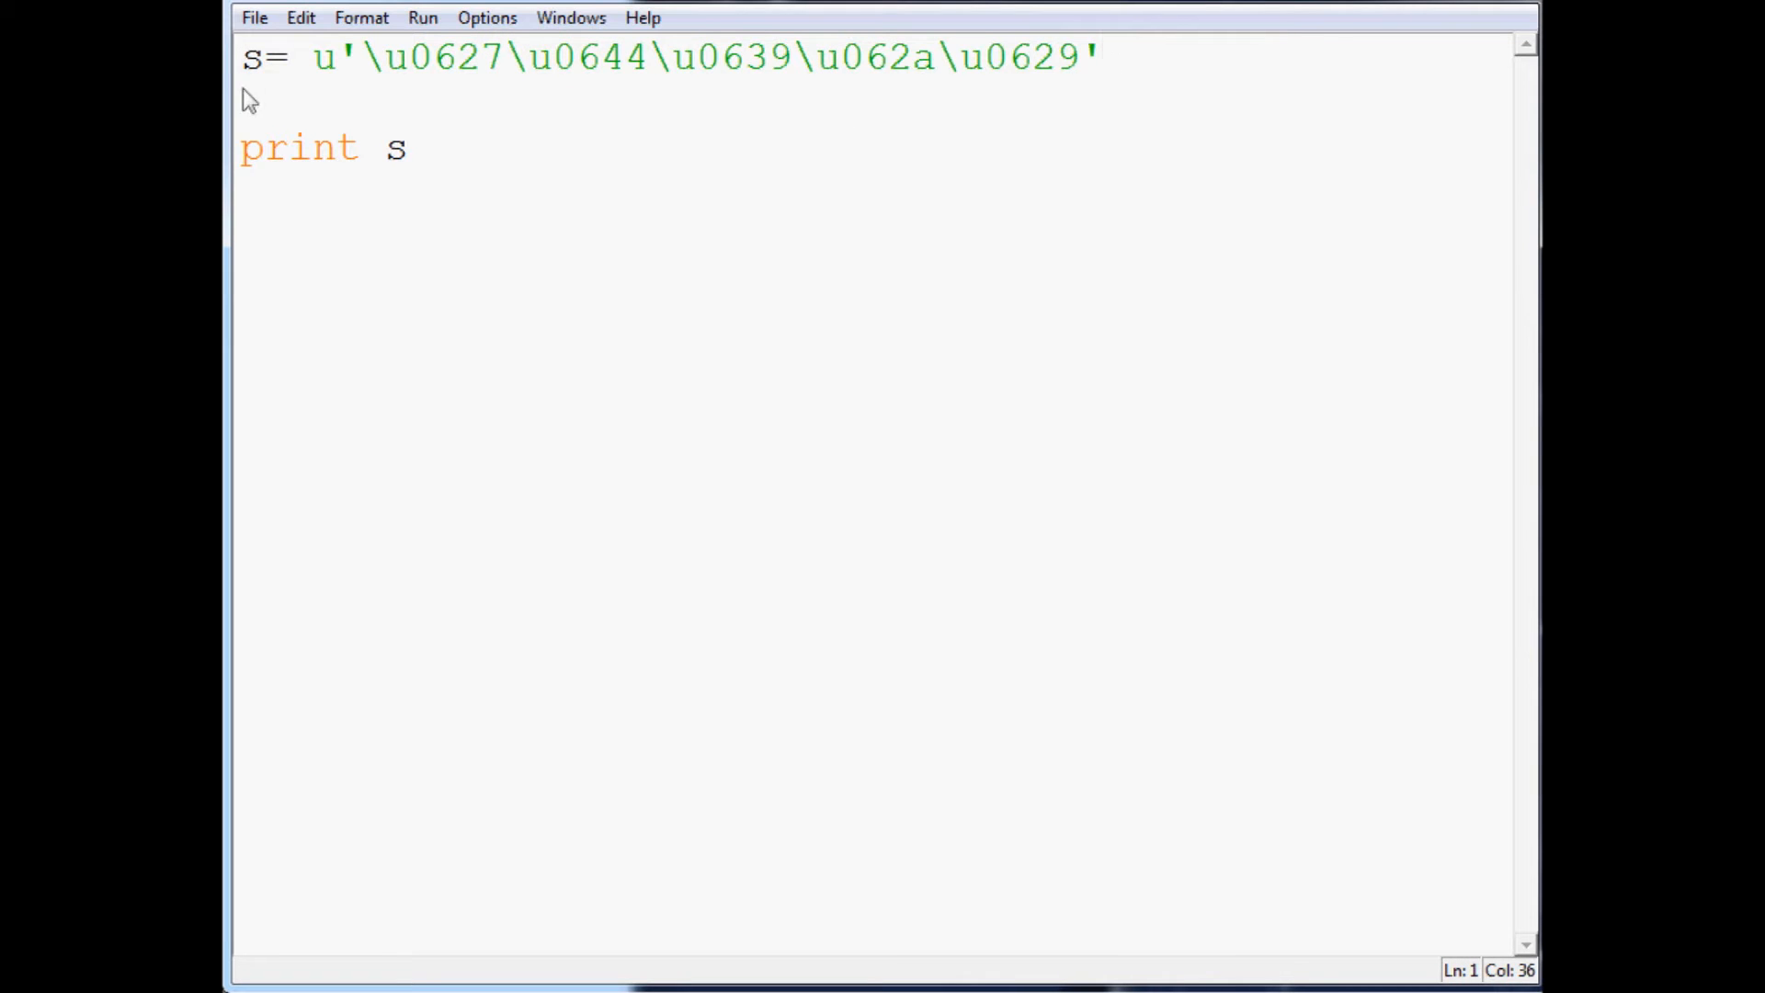
left_click_drag(244, 56, 1143, 58)
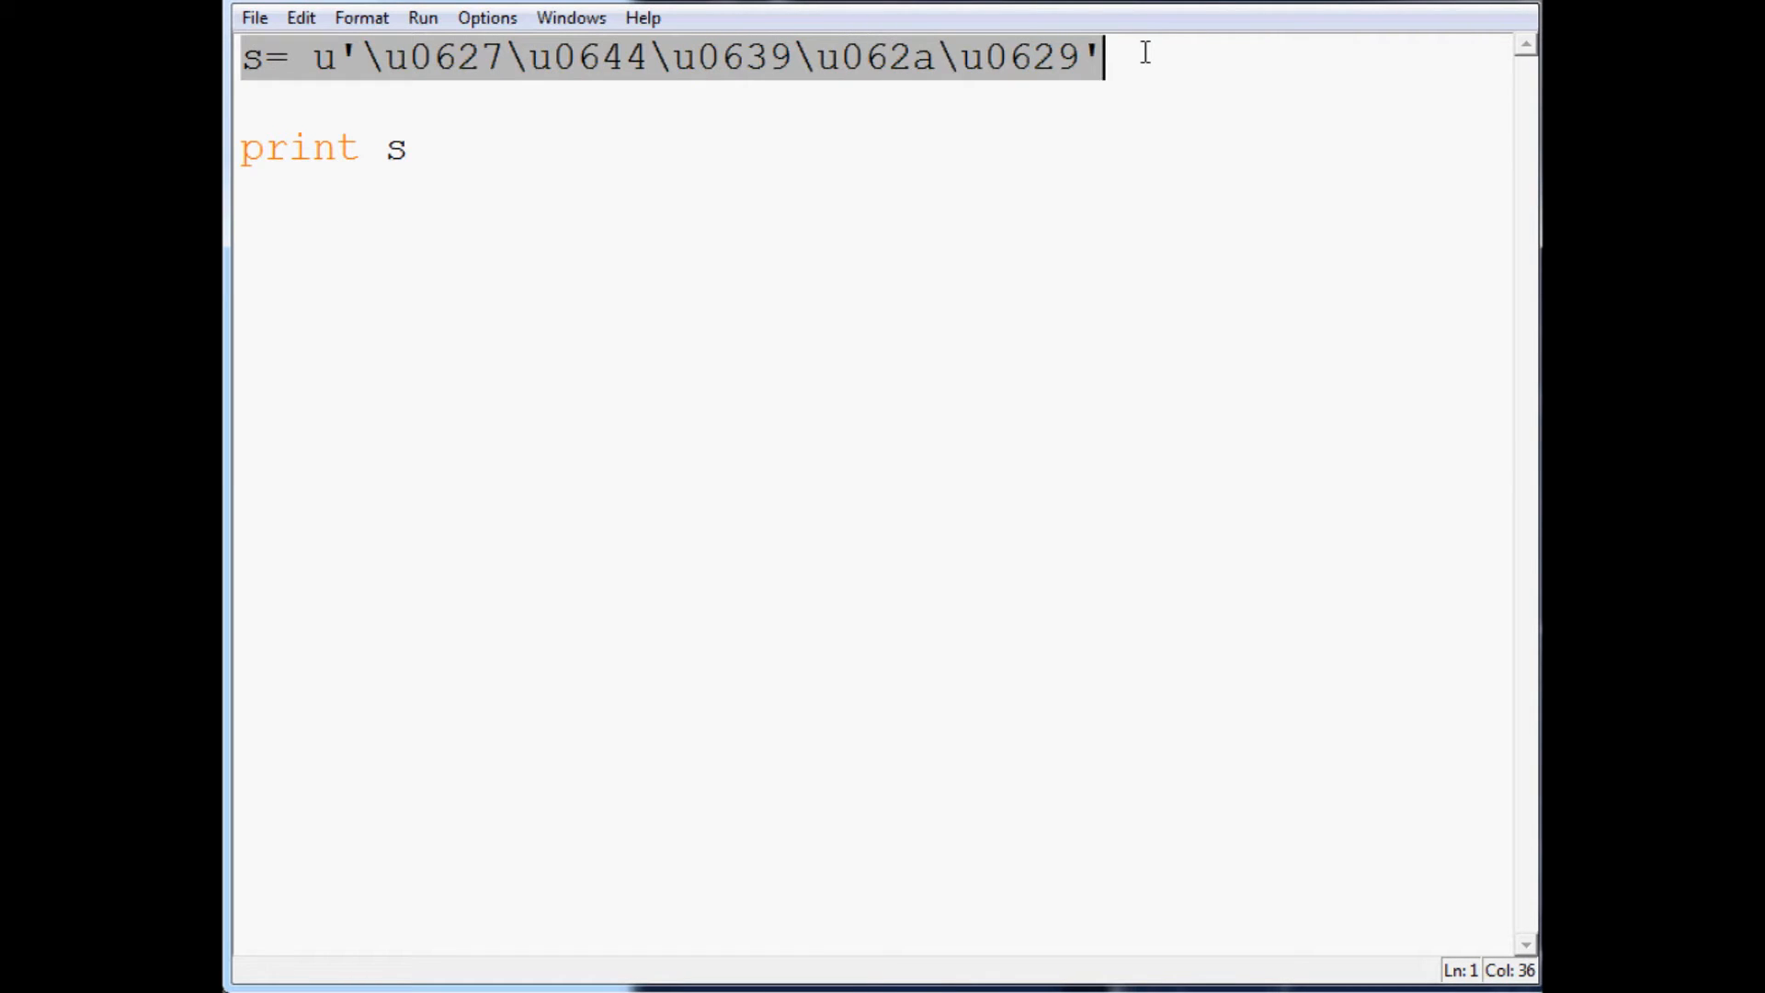
left_click(1089, 126)
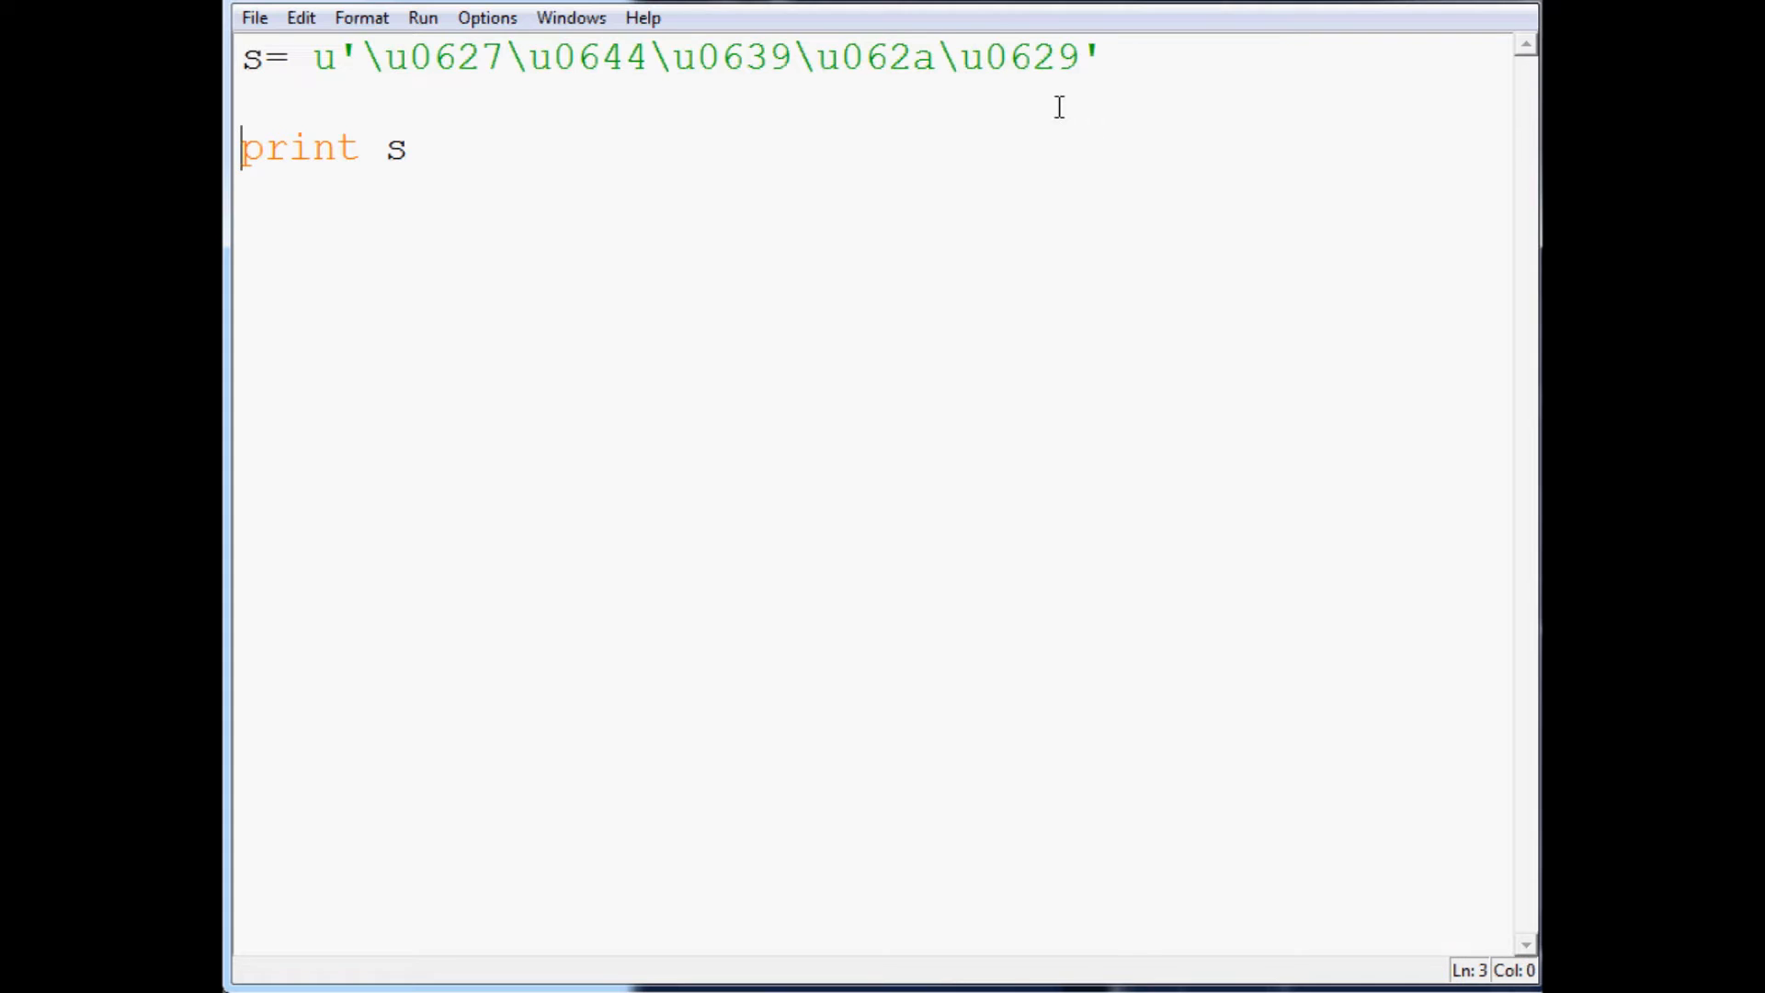
left_click(1042, 155)
key("F5")
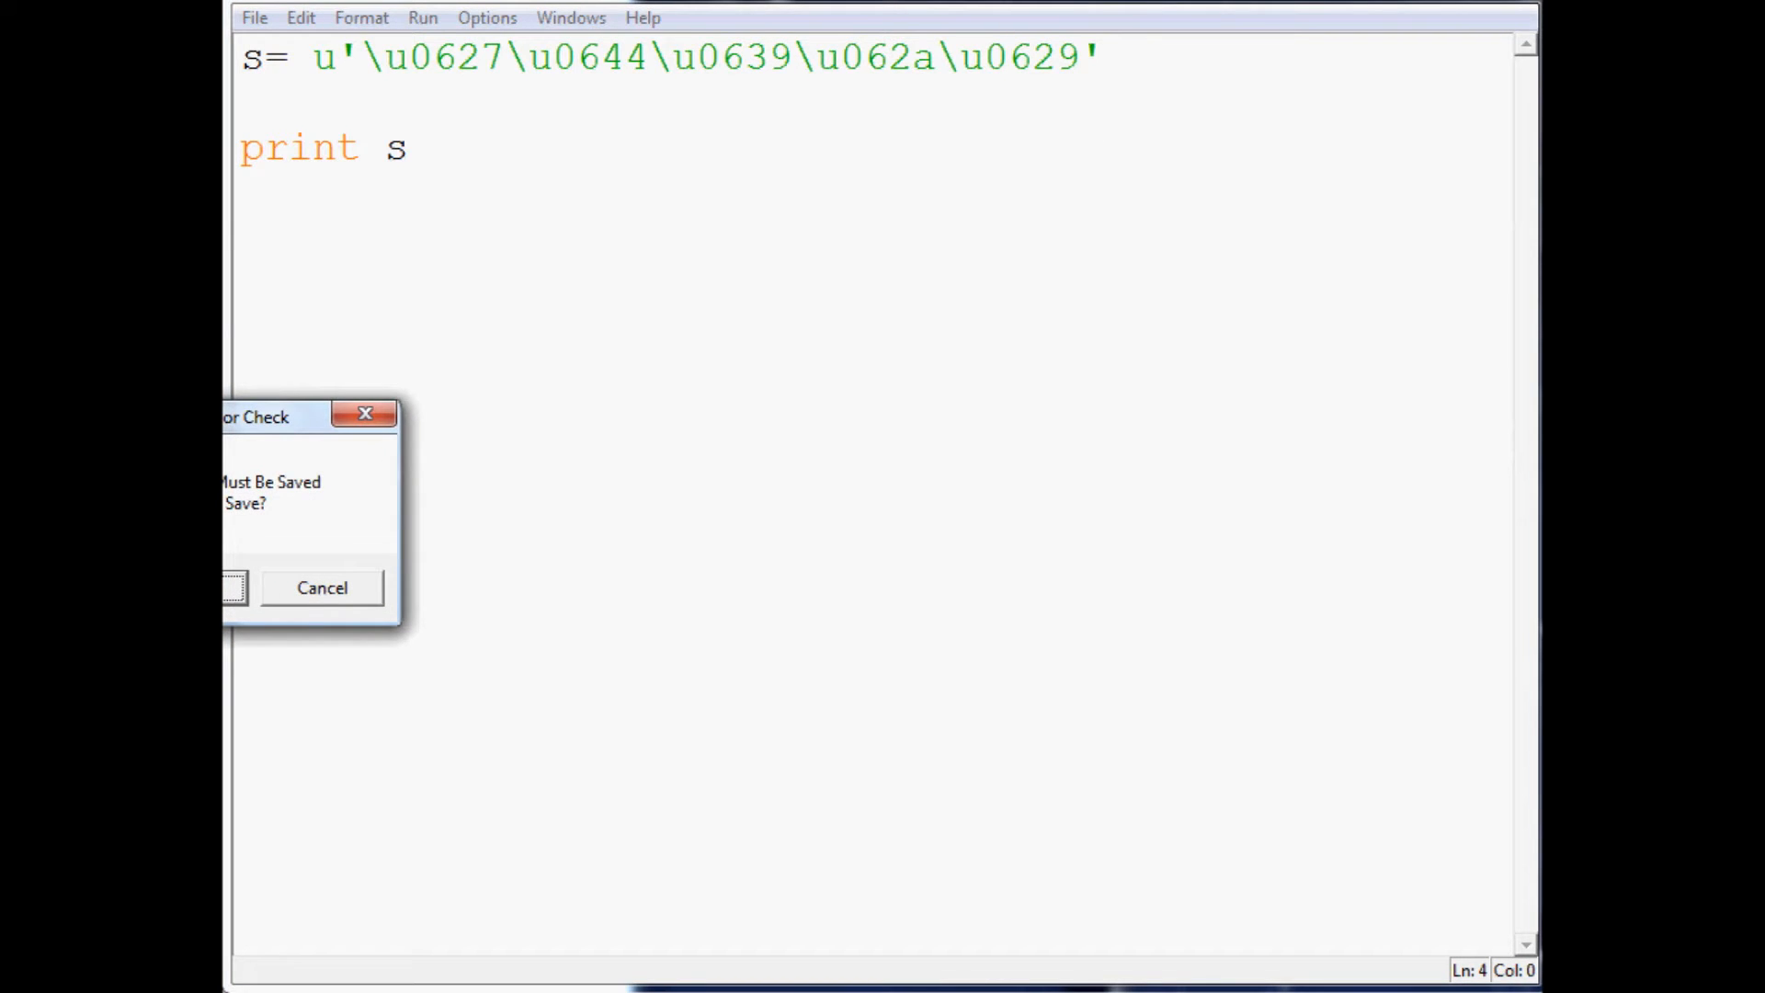
- Confirm saving so the script runs, then highlight the printed Arabic word in the shell
key("Return")
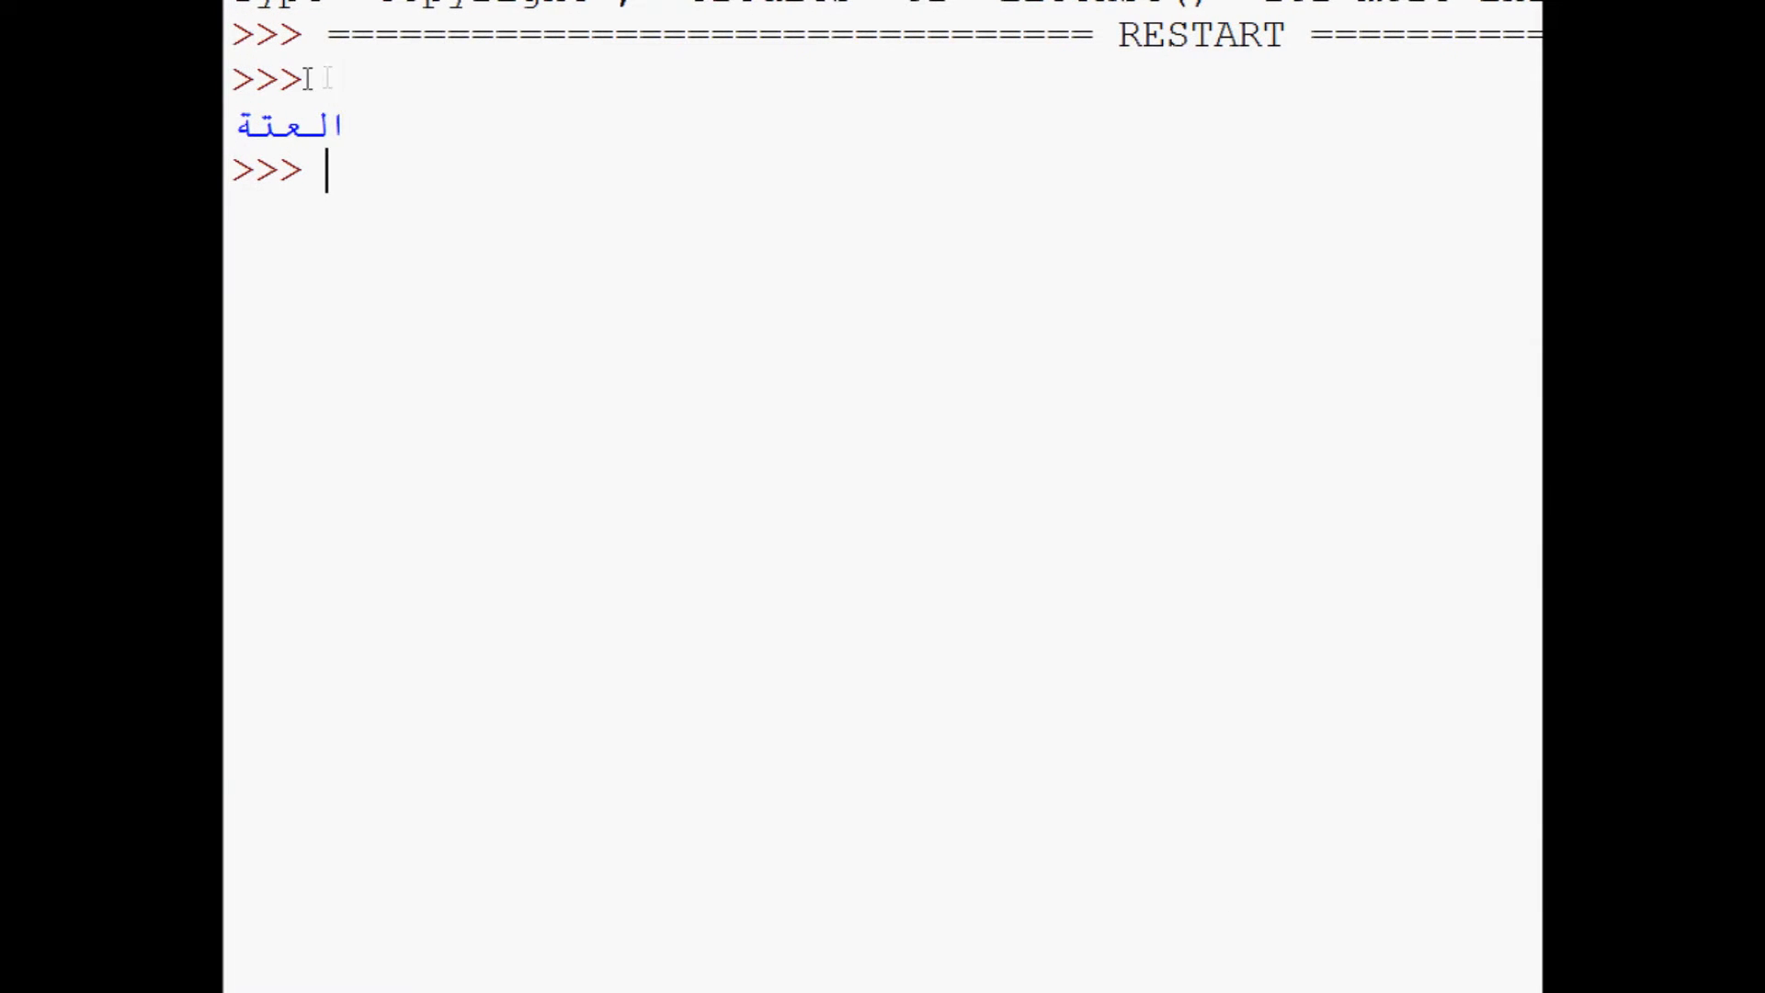
left_click_drag(331, 79, 352, 124)
left_click(423, 212)
left_click_drag(235, 126, 347, 119)
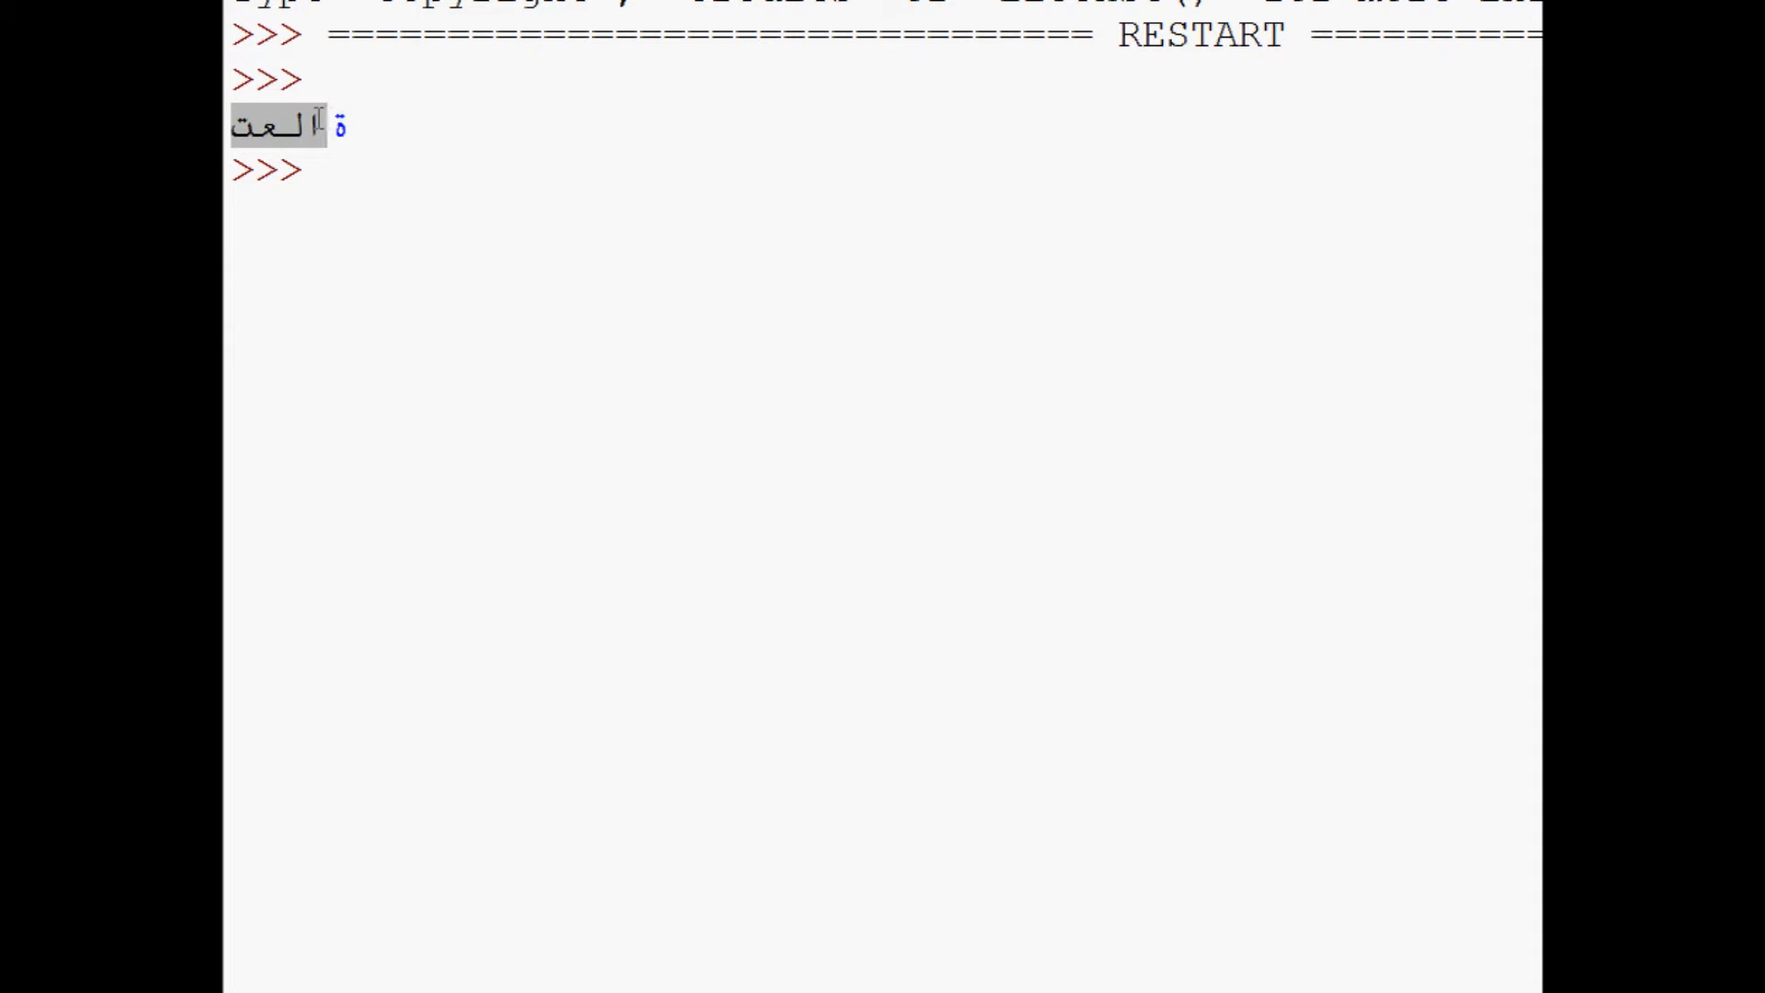
left_click(342, 154)
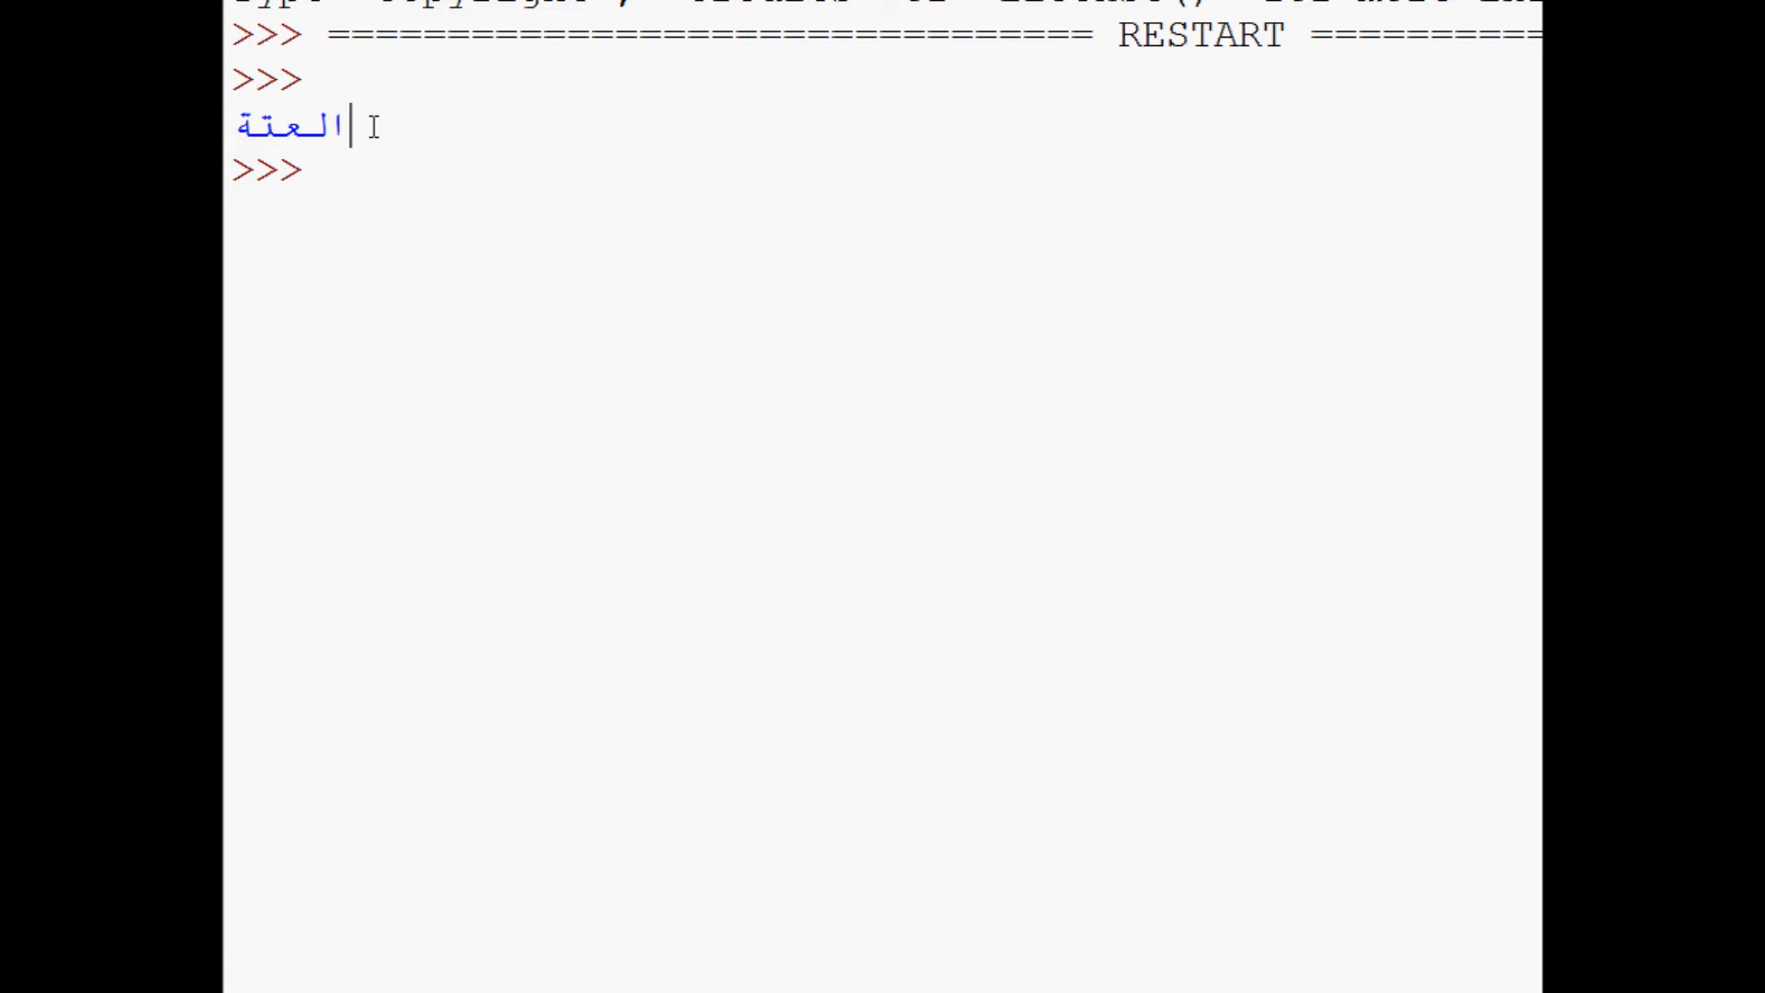
- Select individual letters and halves of the printed Arabic word to examine them
left_click(235, 126)
left_click_drag(237, 125, 248, 126)
left_click_drag(246, 126, 347, 124)
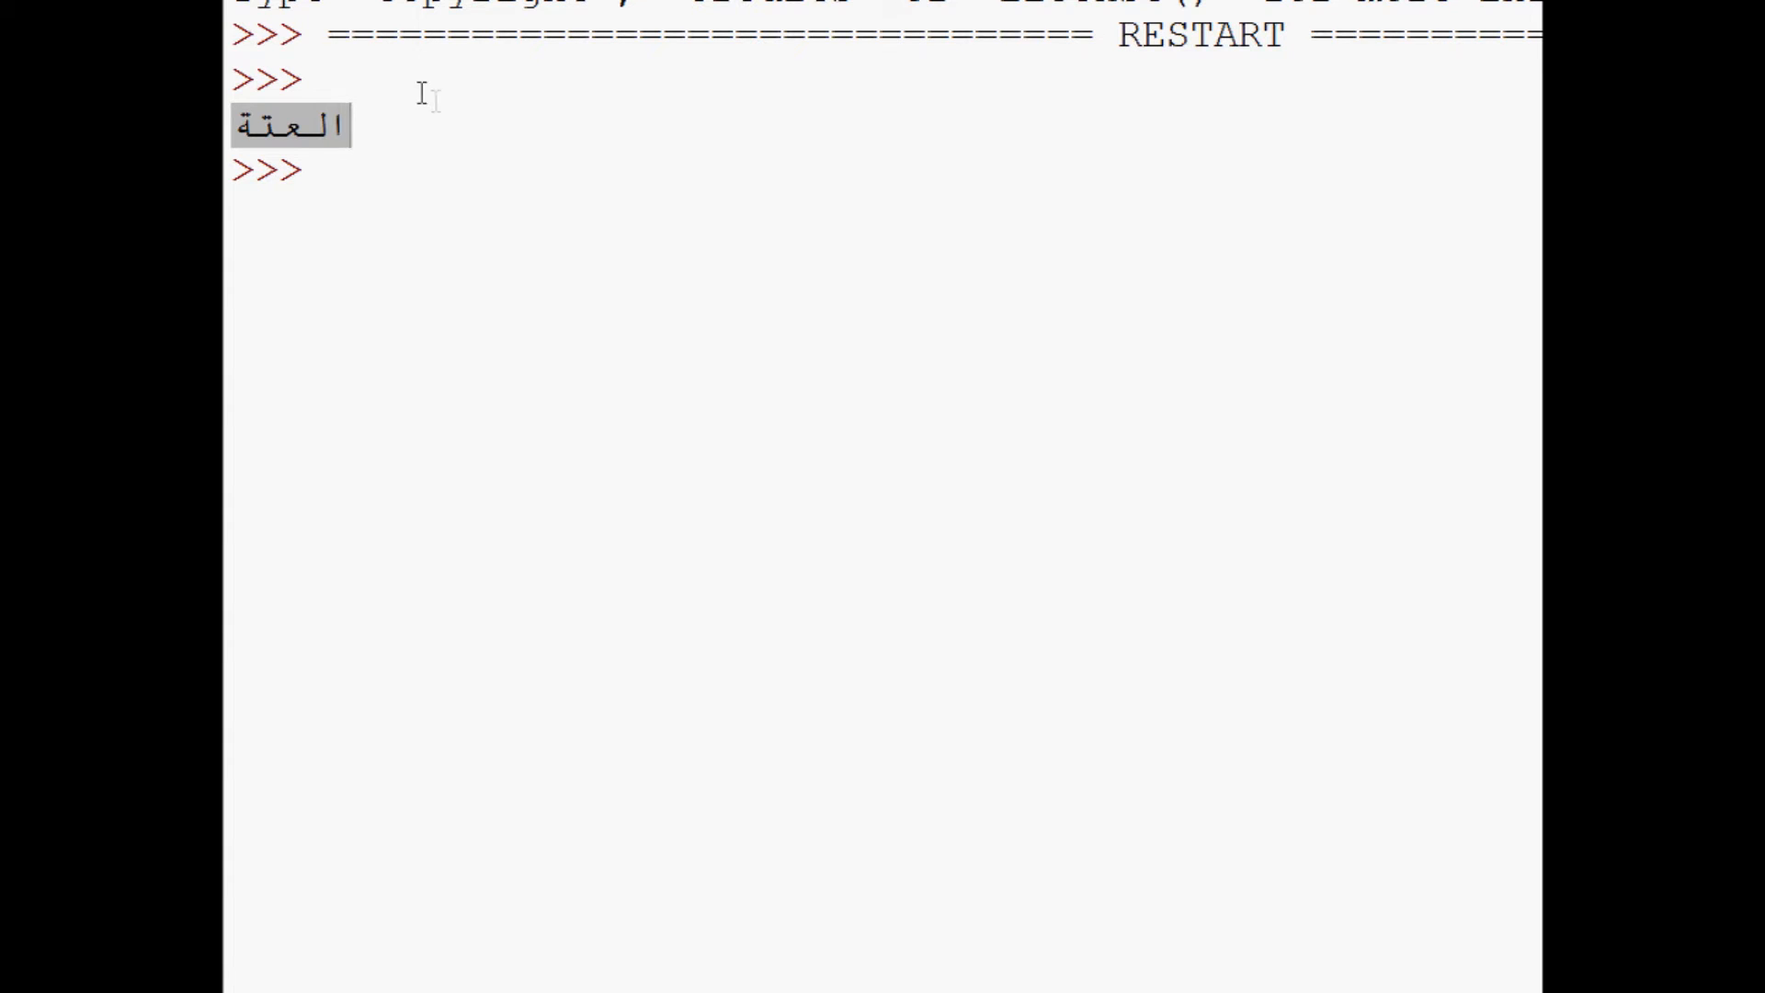
left_click(331, 172)
left_click_drag(237, 127, 331, 127)
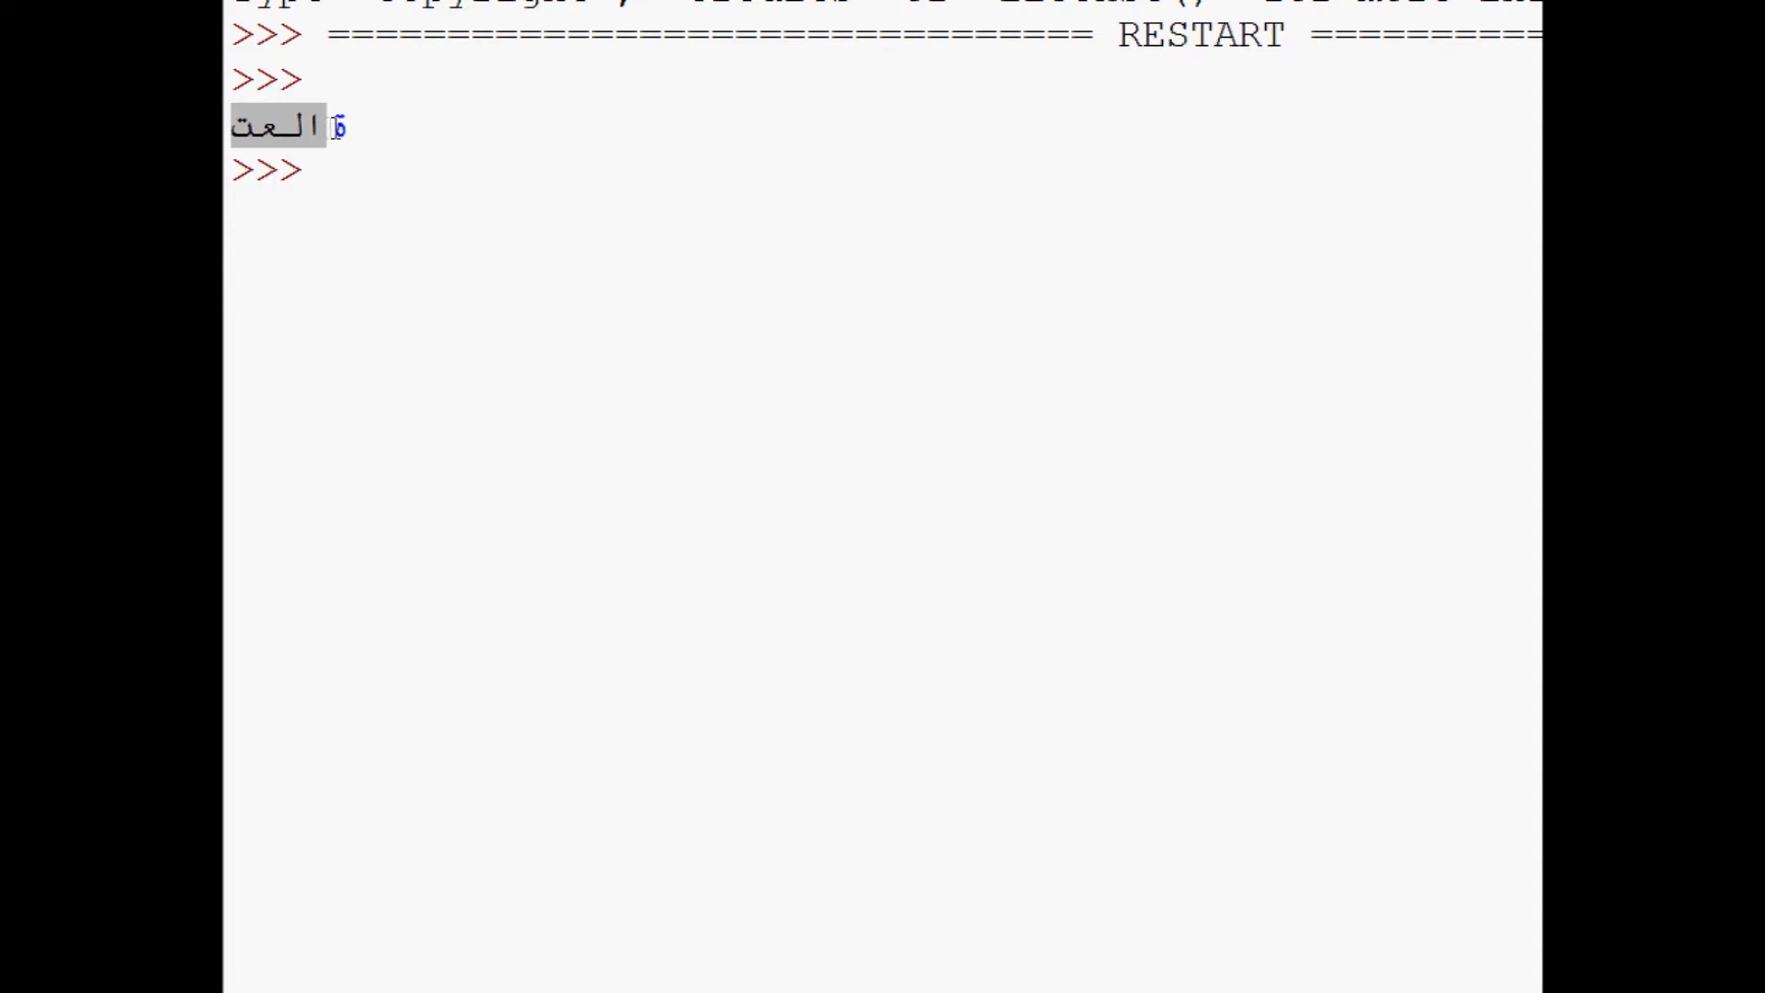
left_click(1093, 164)
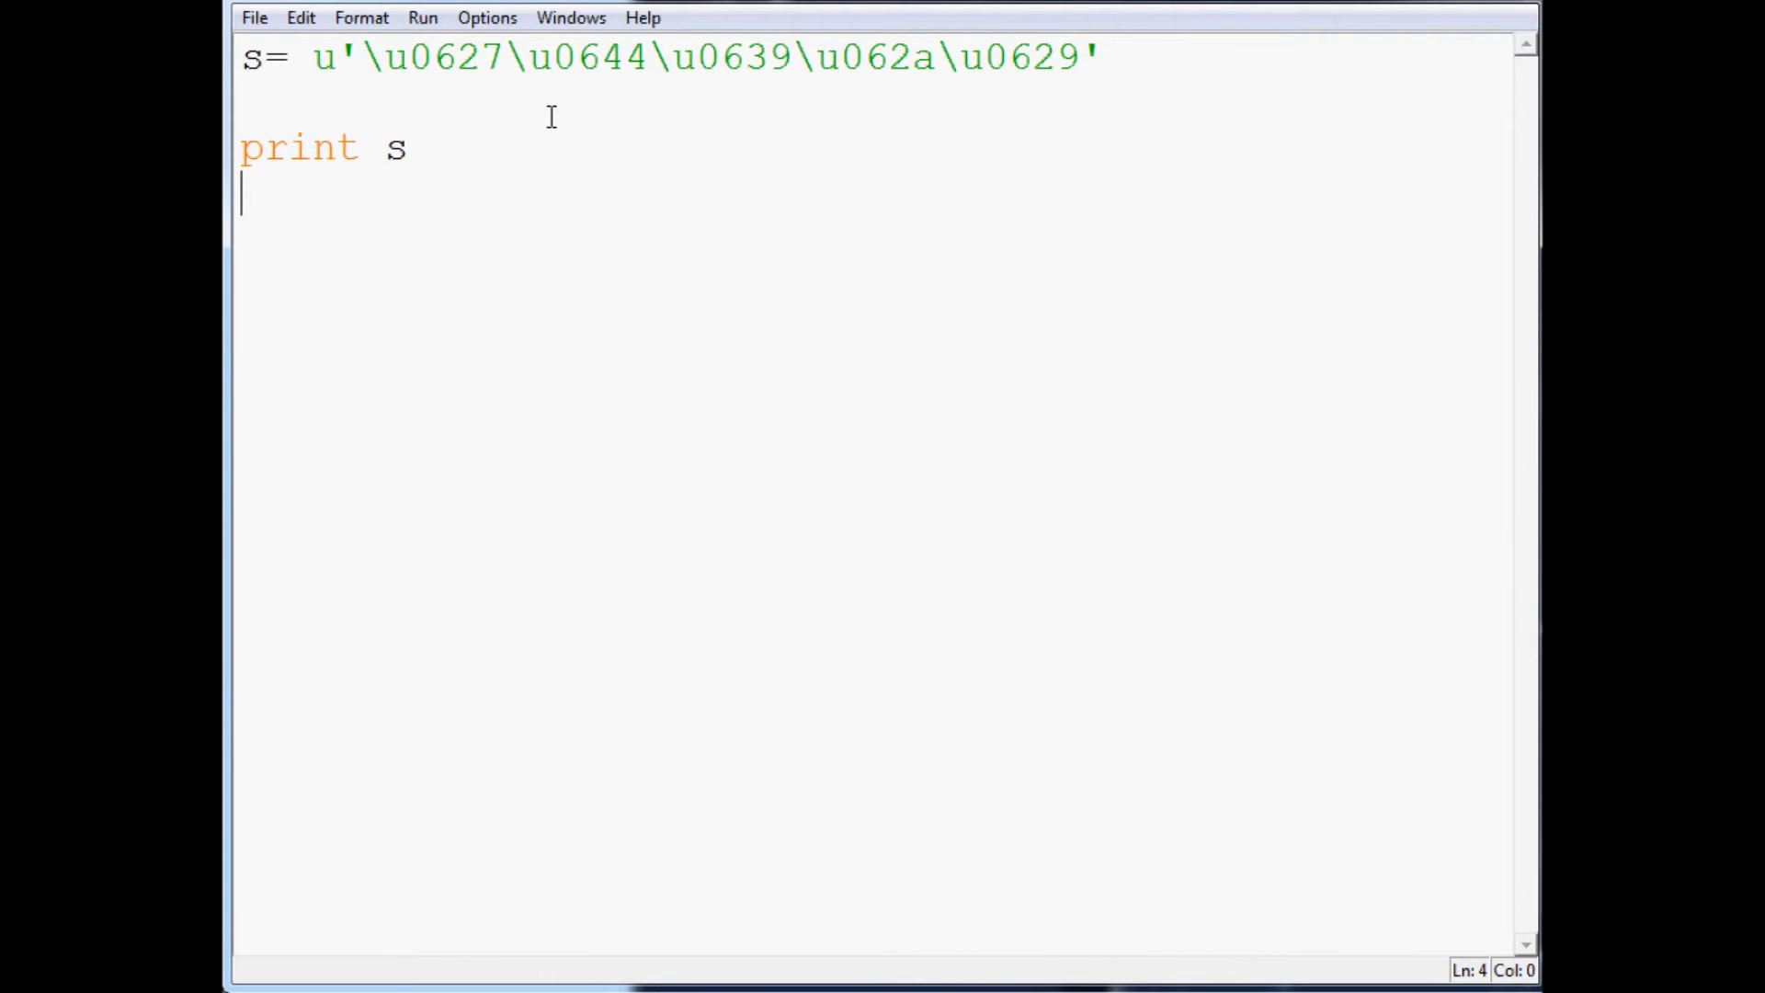
- Start a new line below print s for the file-writing code
left_click_drag(411, 149, 384, 149)
left_click_drag(245, 58, 866, 58)
left_click(415, 150)
key("Return")
key("Return")
key("Return")
type("output")
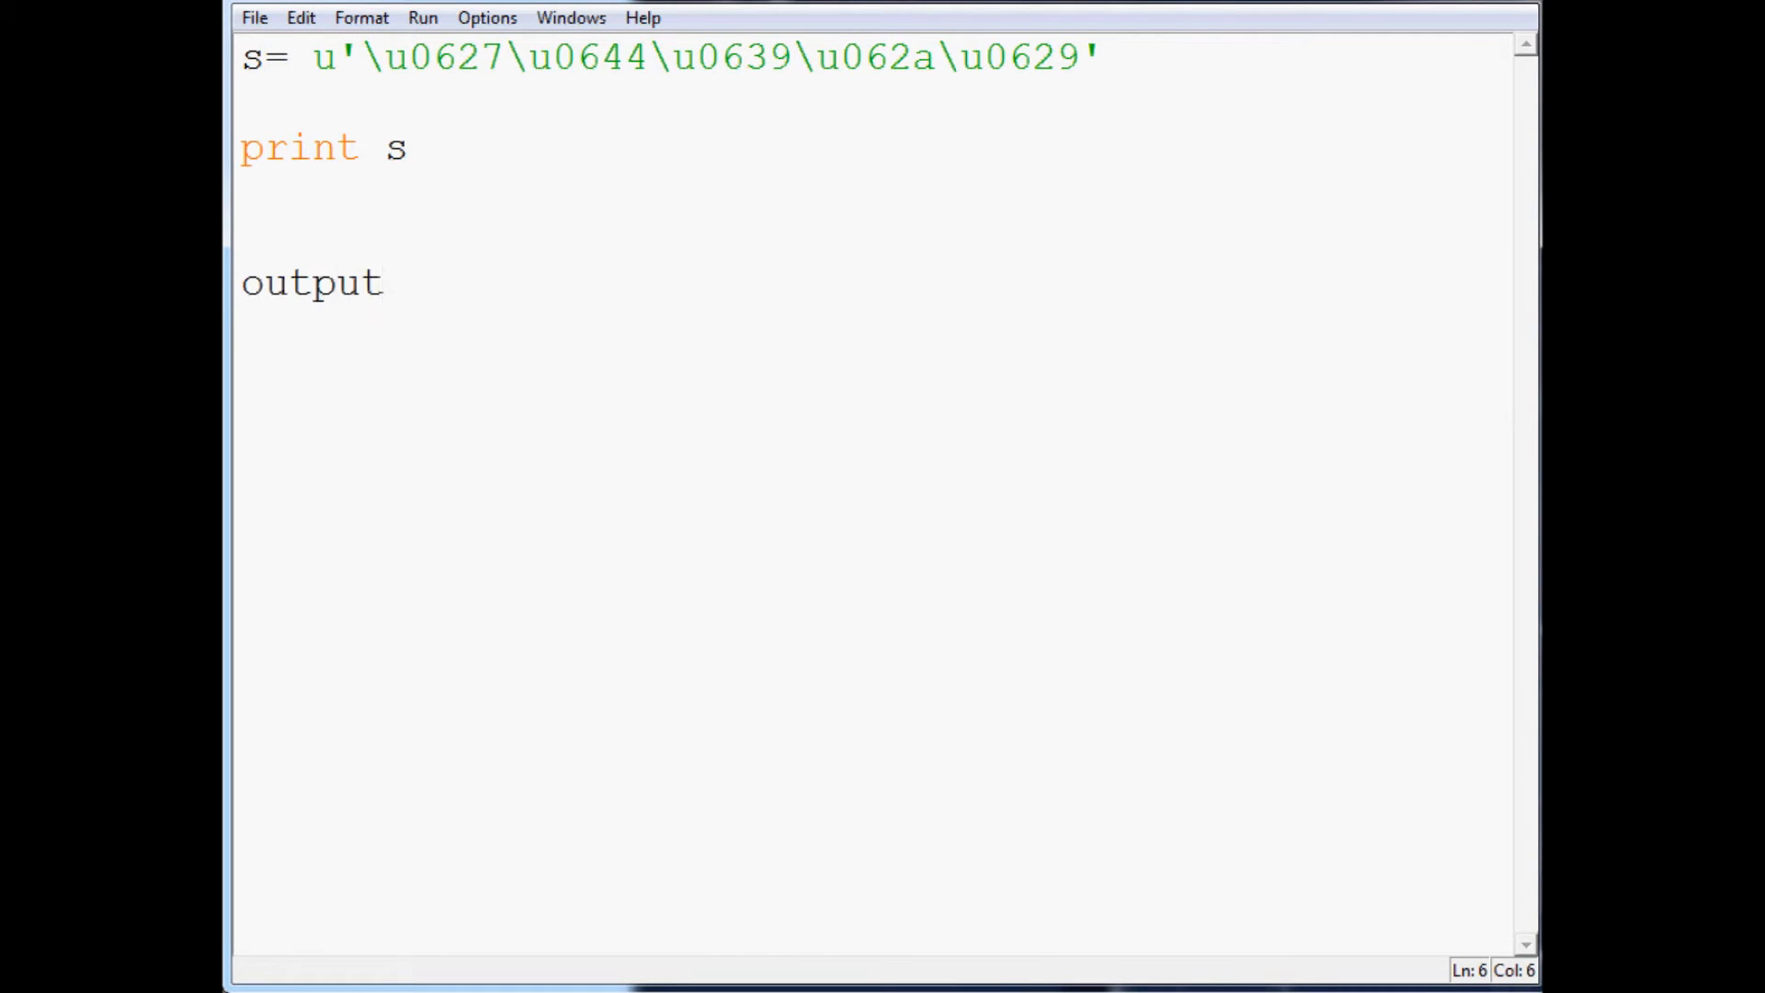
type(" = open()")
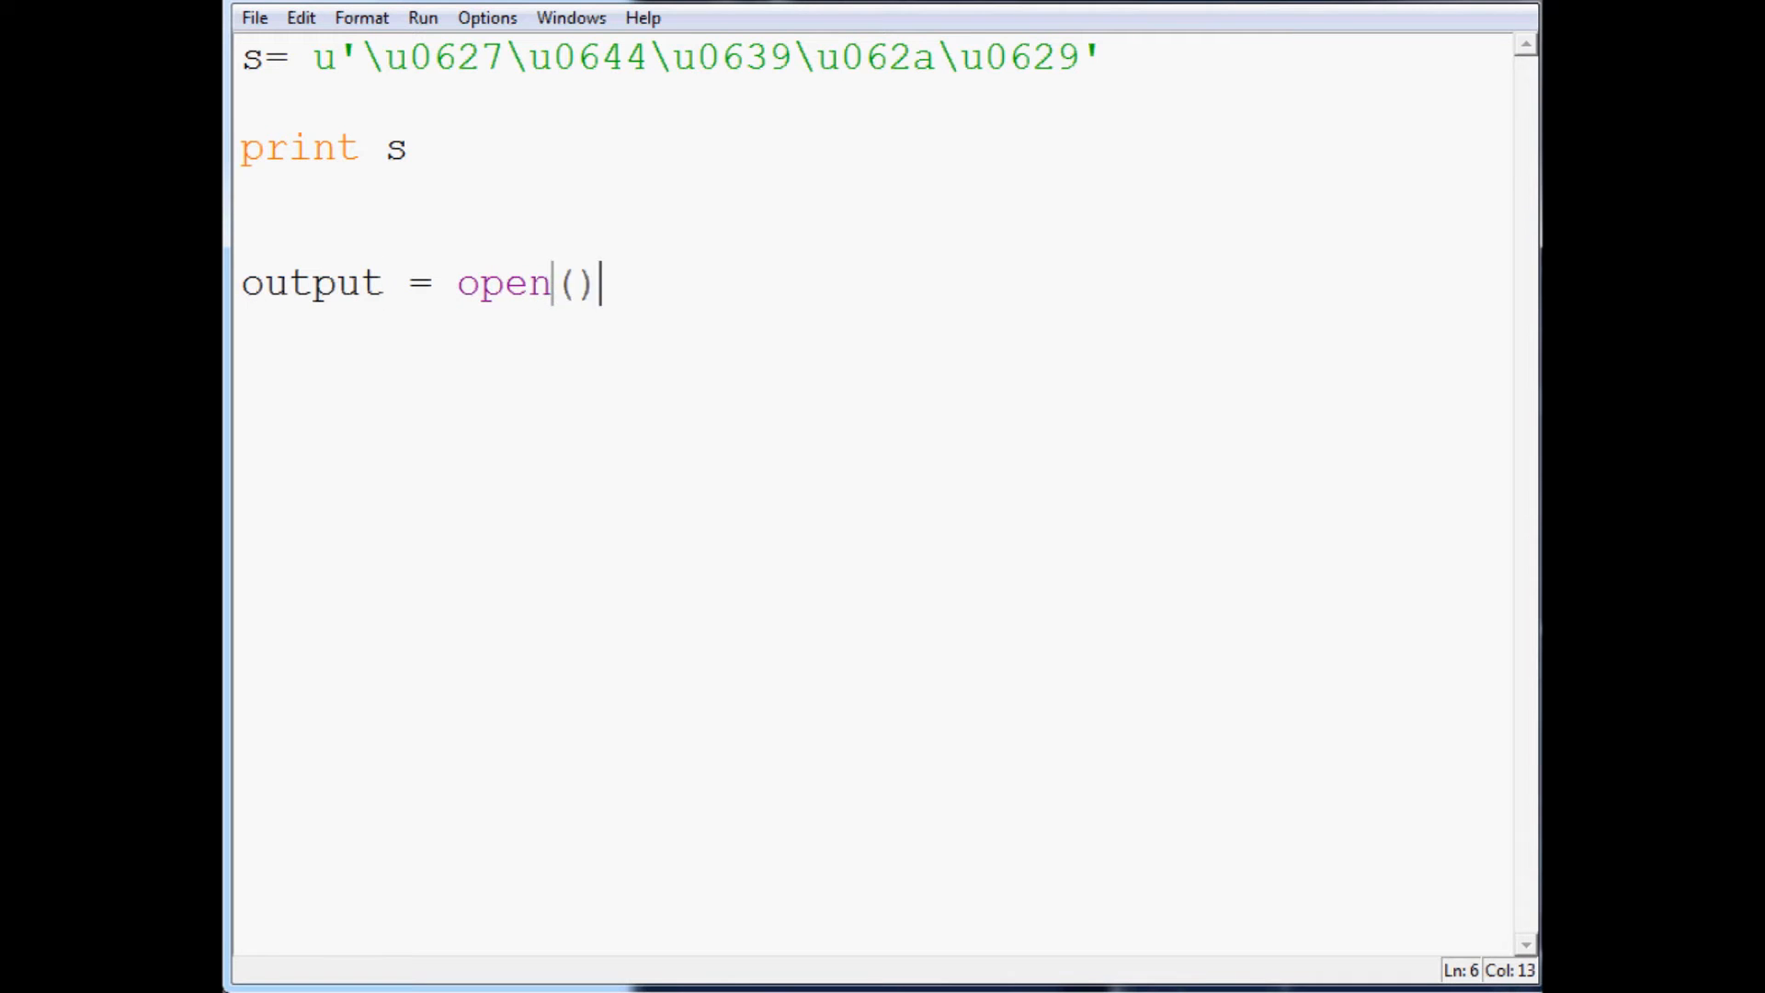
- Write output = open('output.txt','a') to open the file in append mode
key("Left")
type("''")
key("Left")
type("ou")
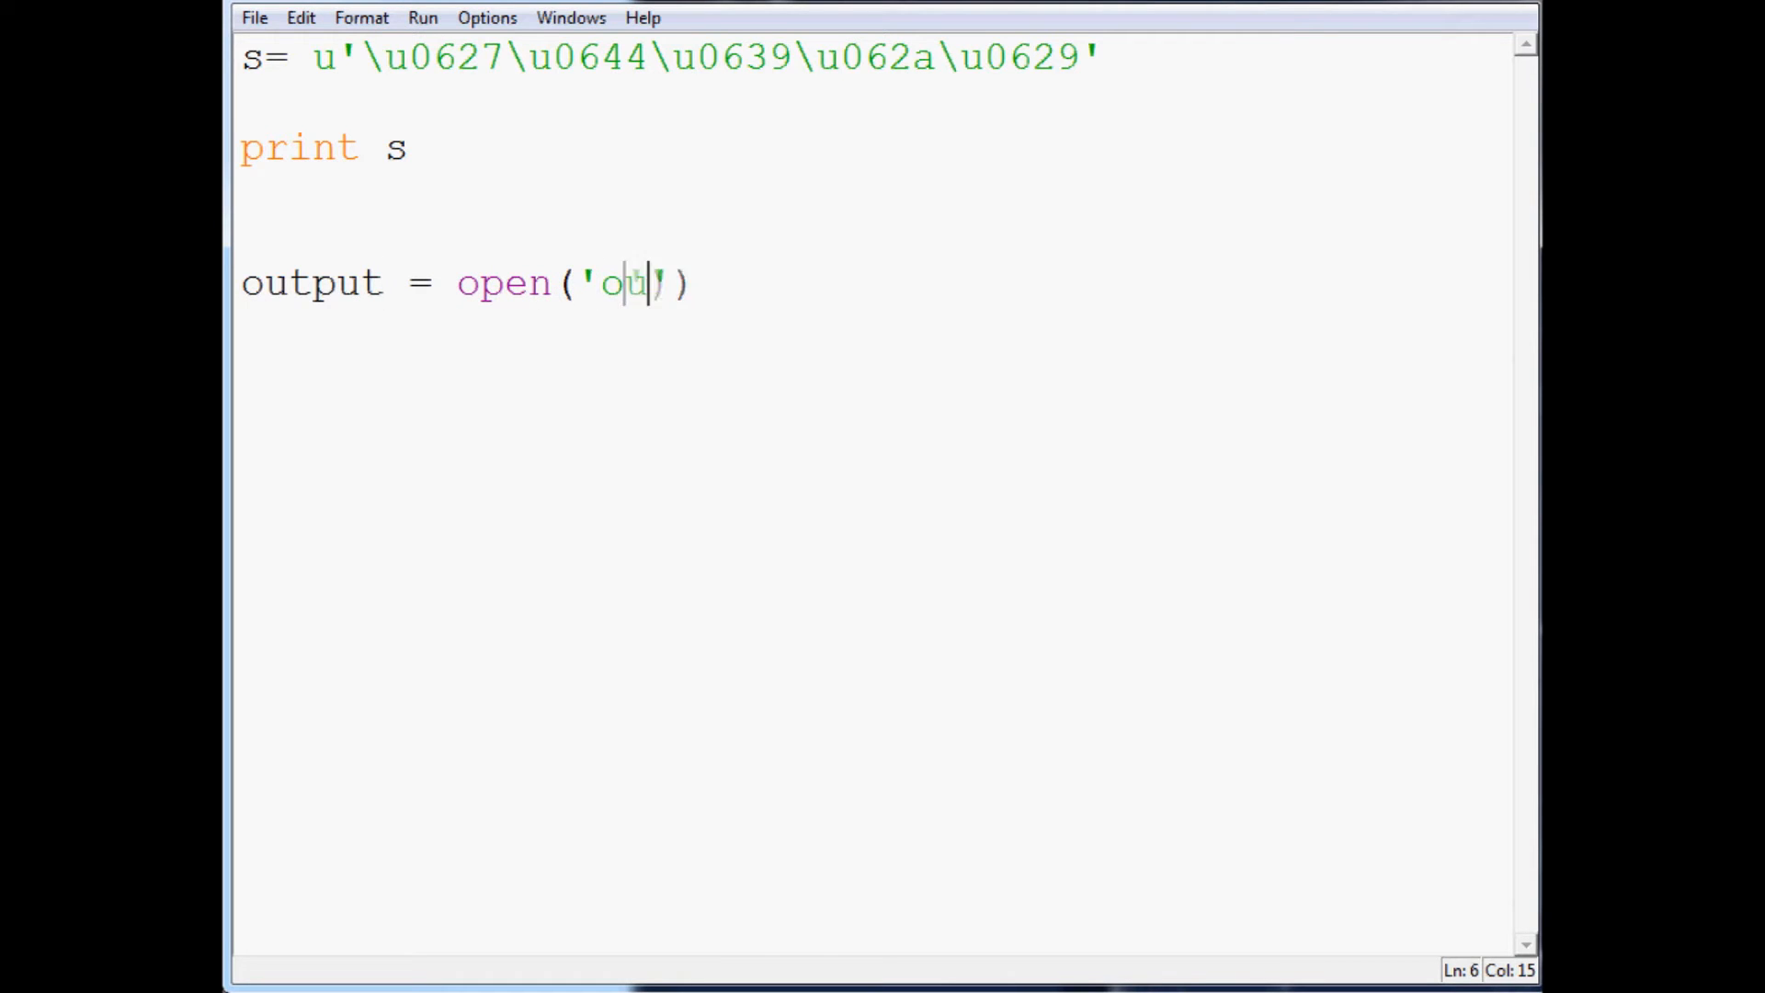
type("tput.txt")
key("Right")
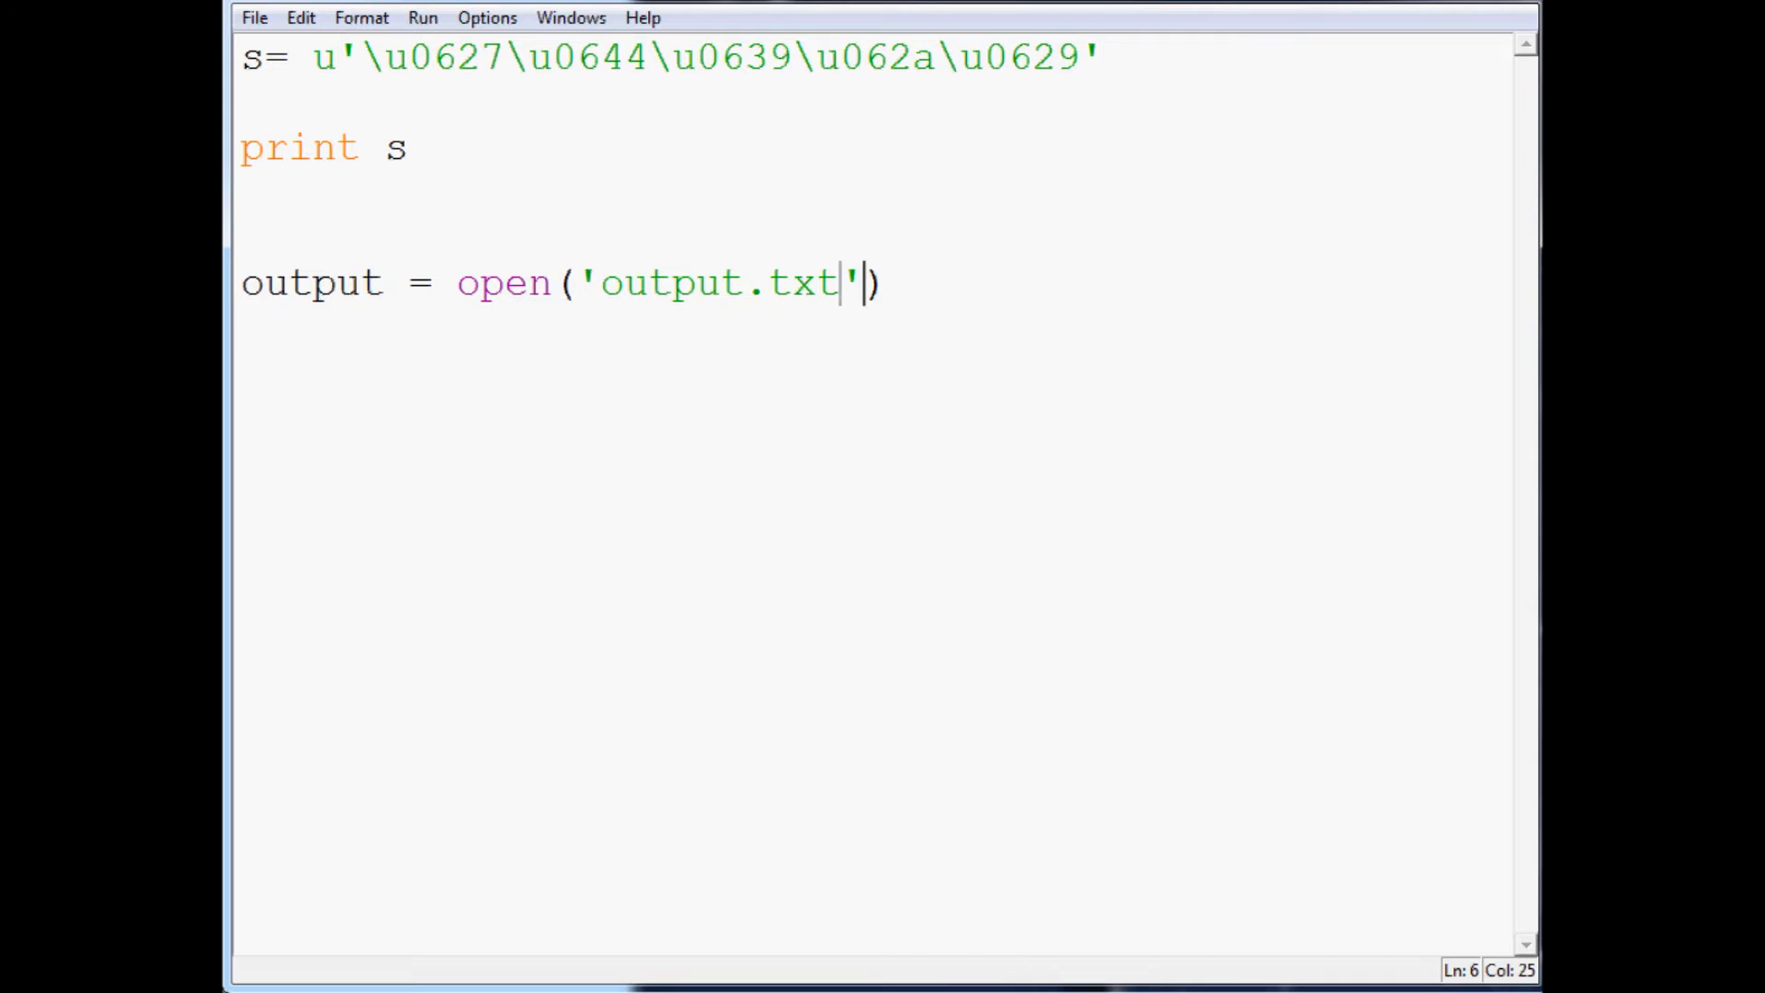
type(", ''")
key("Left")
key("BackSpace")
key("Left")
type("a")
key("End")
key("Return")
type("out")
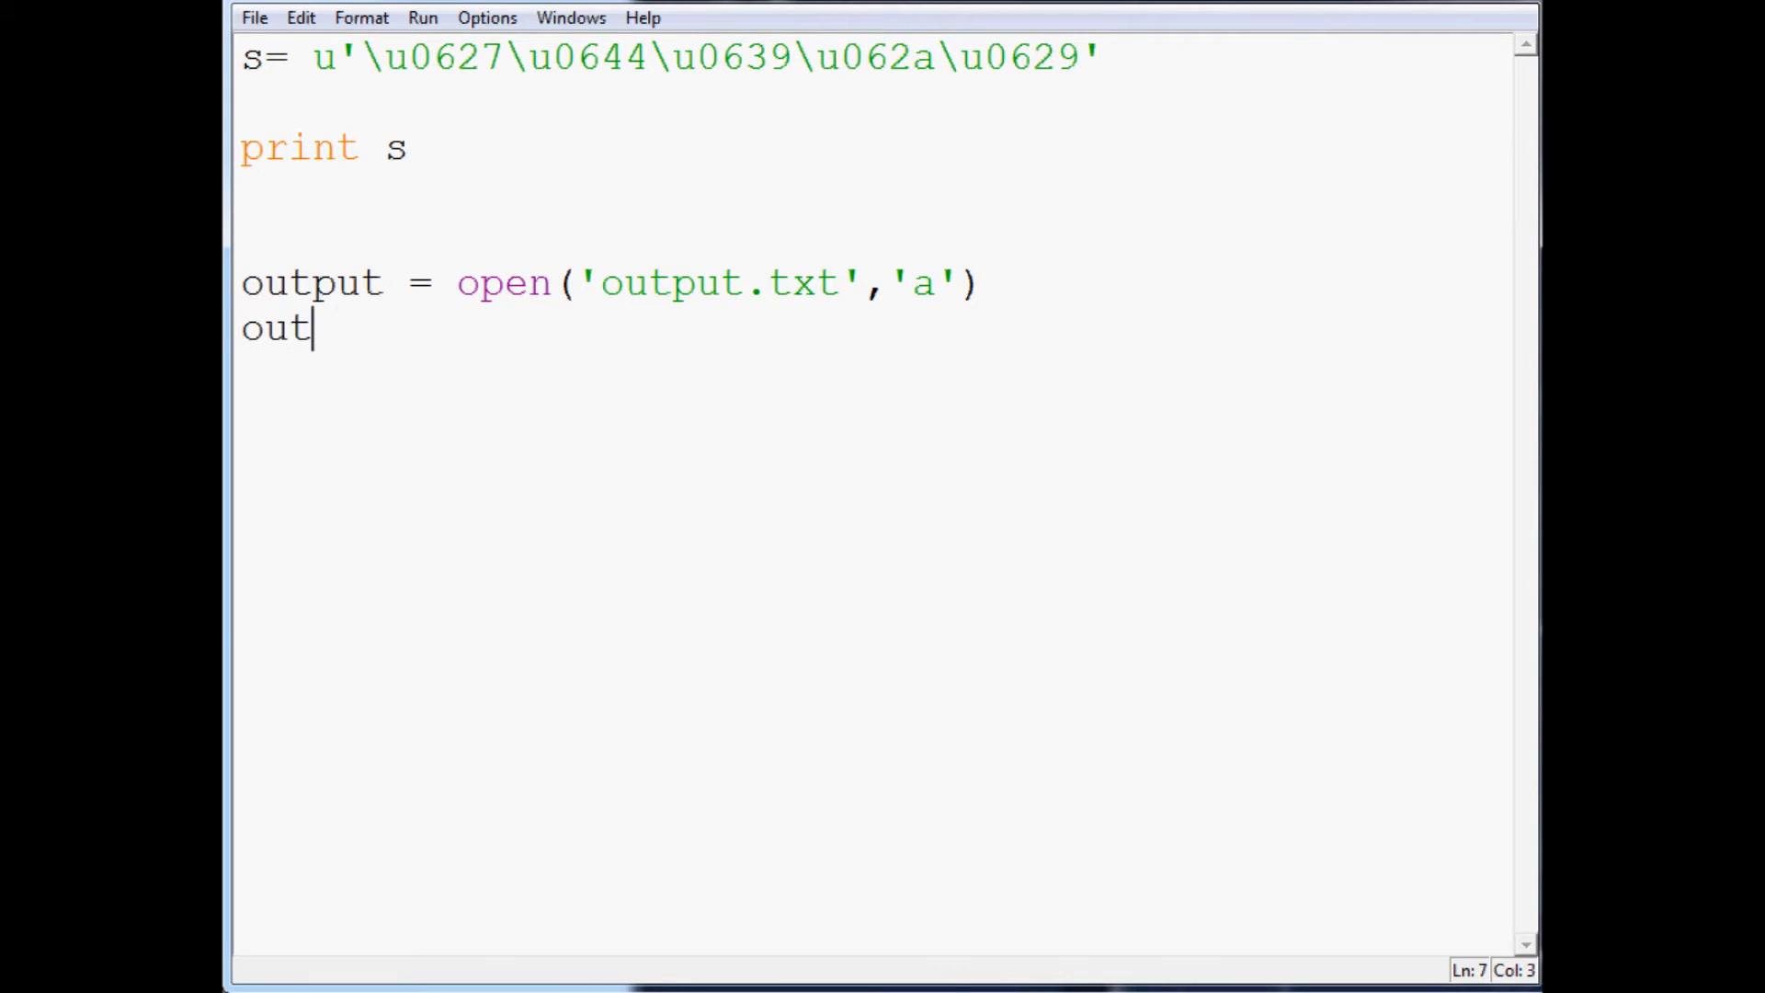
type("put.write()")
- Add output.write(s) and output.close() on the following lines
key("Left")
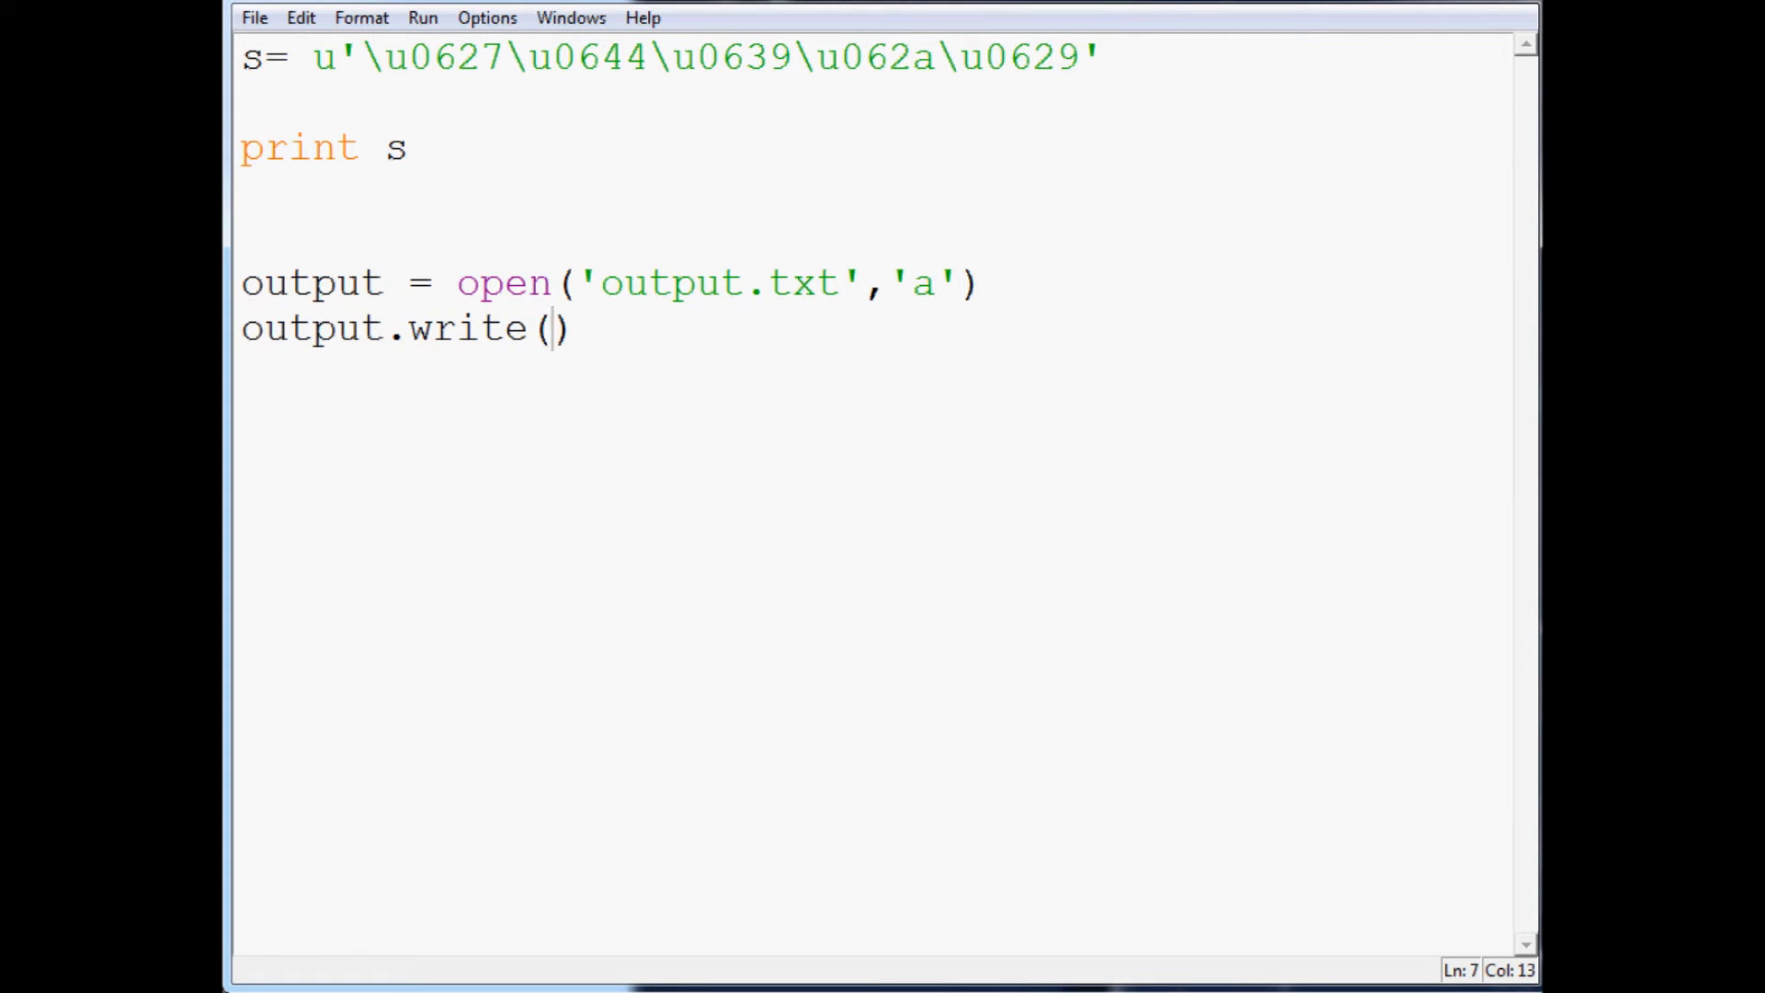
type("s")
key("End")
key("Return")
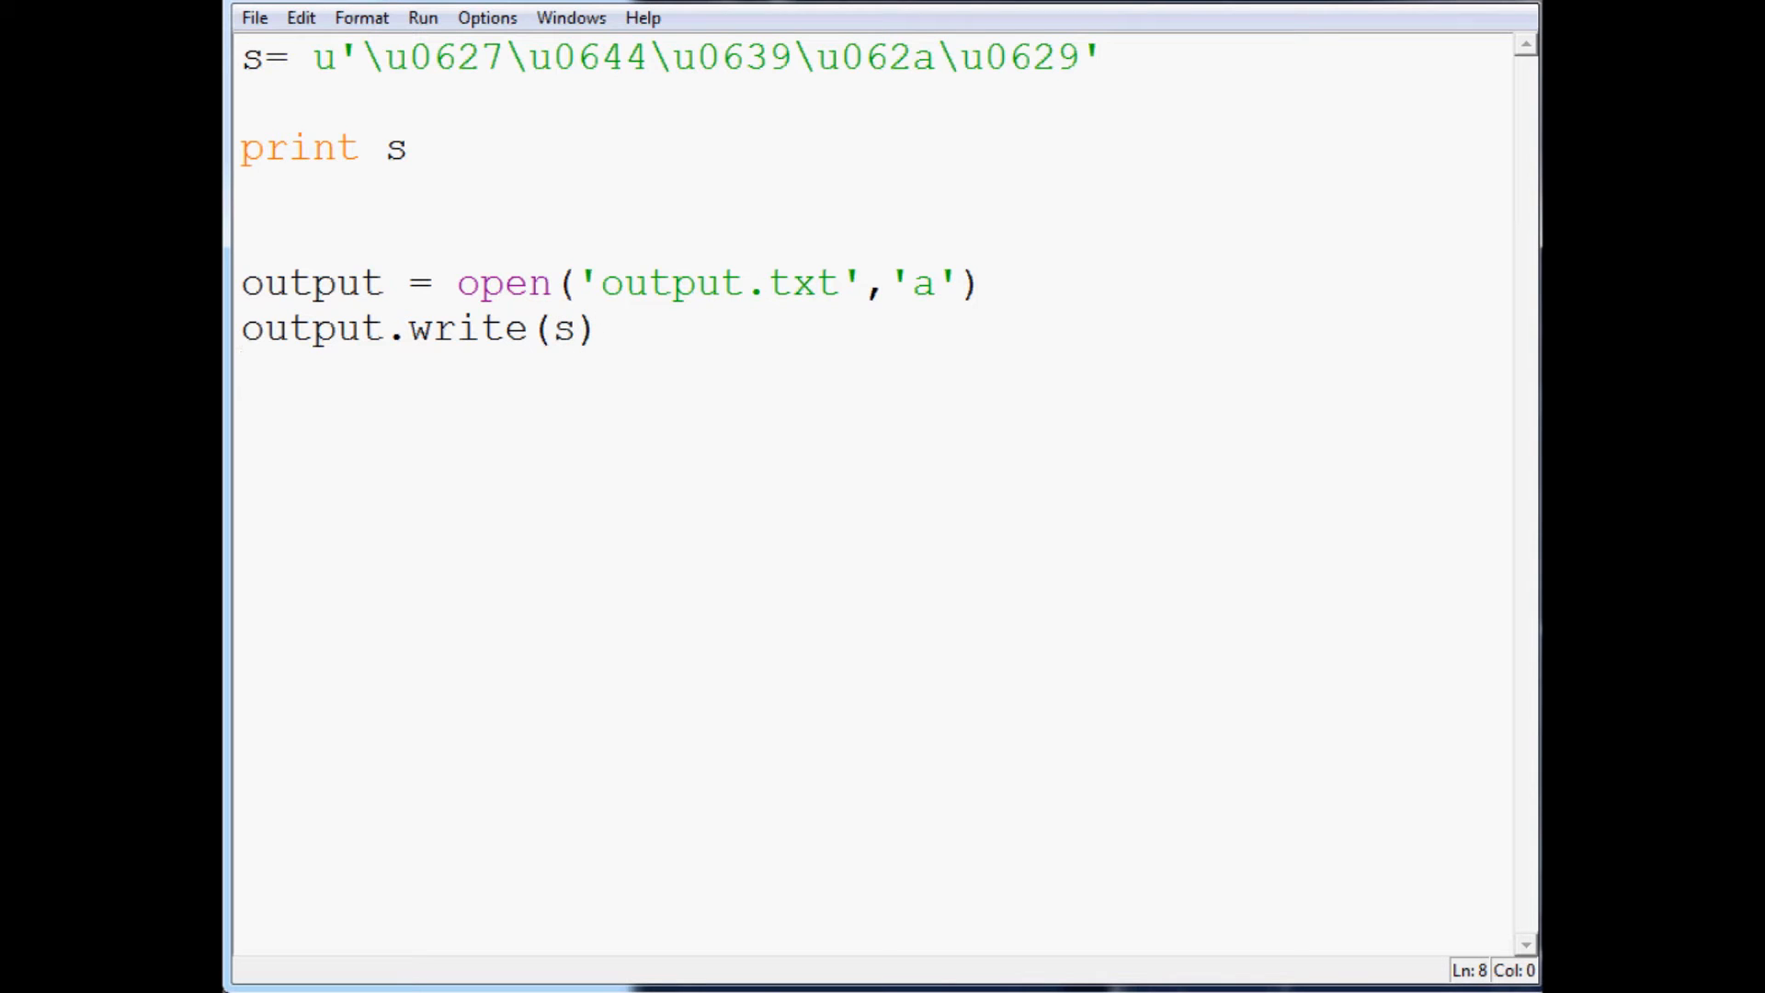
type("output.close()")
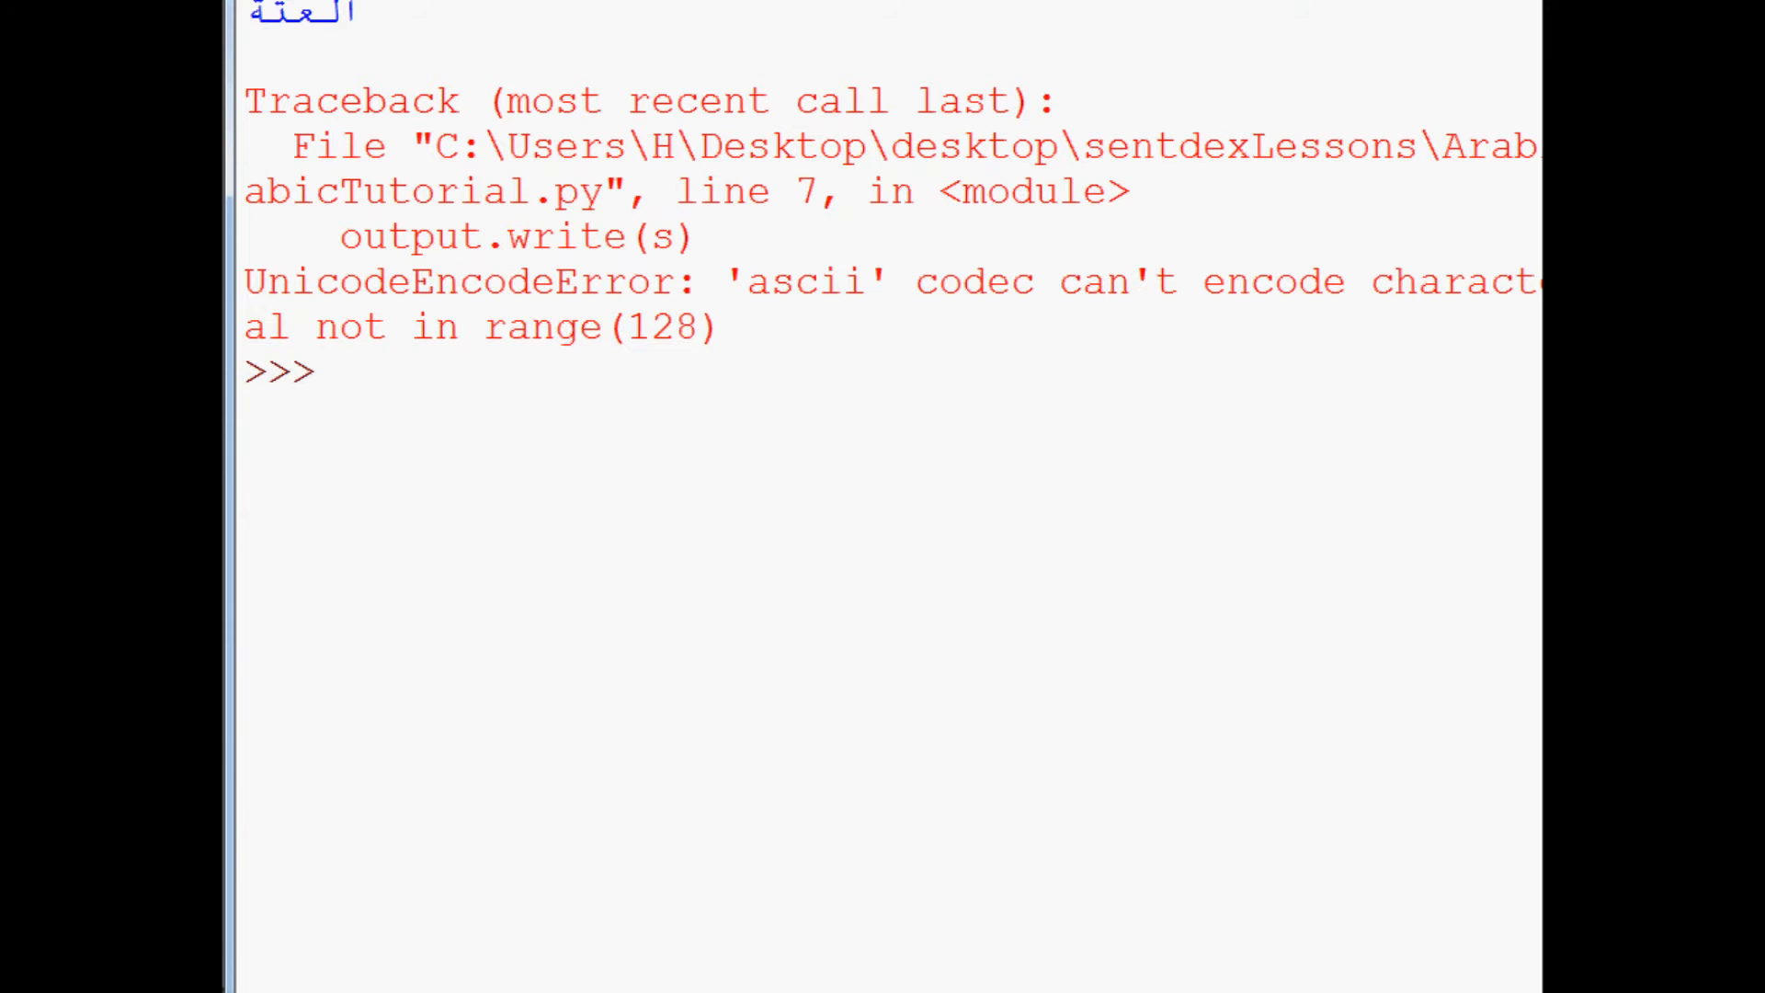
left_click_drag(1543, 167, 1525, 166)
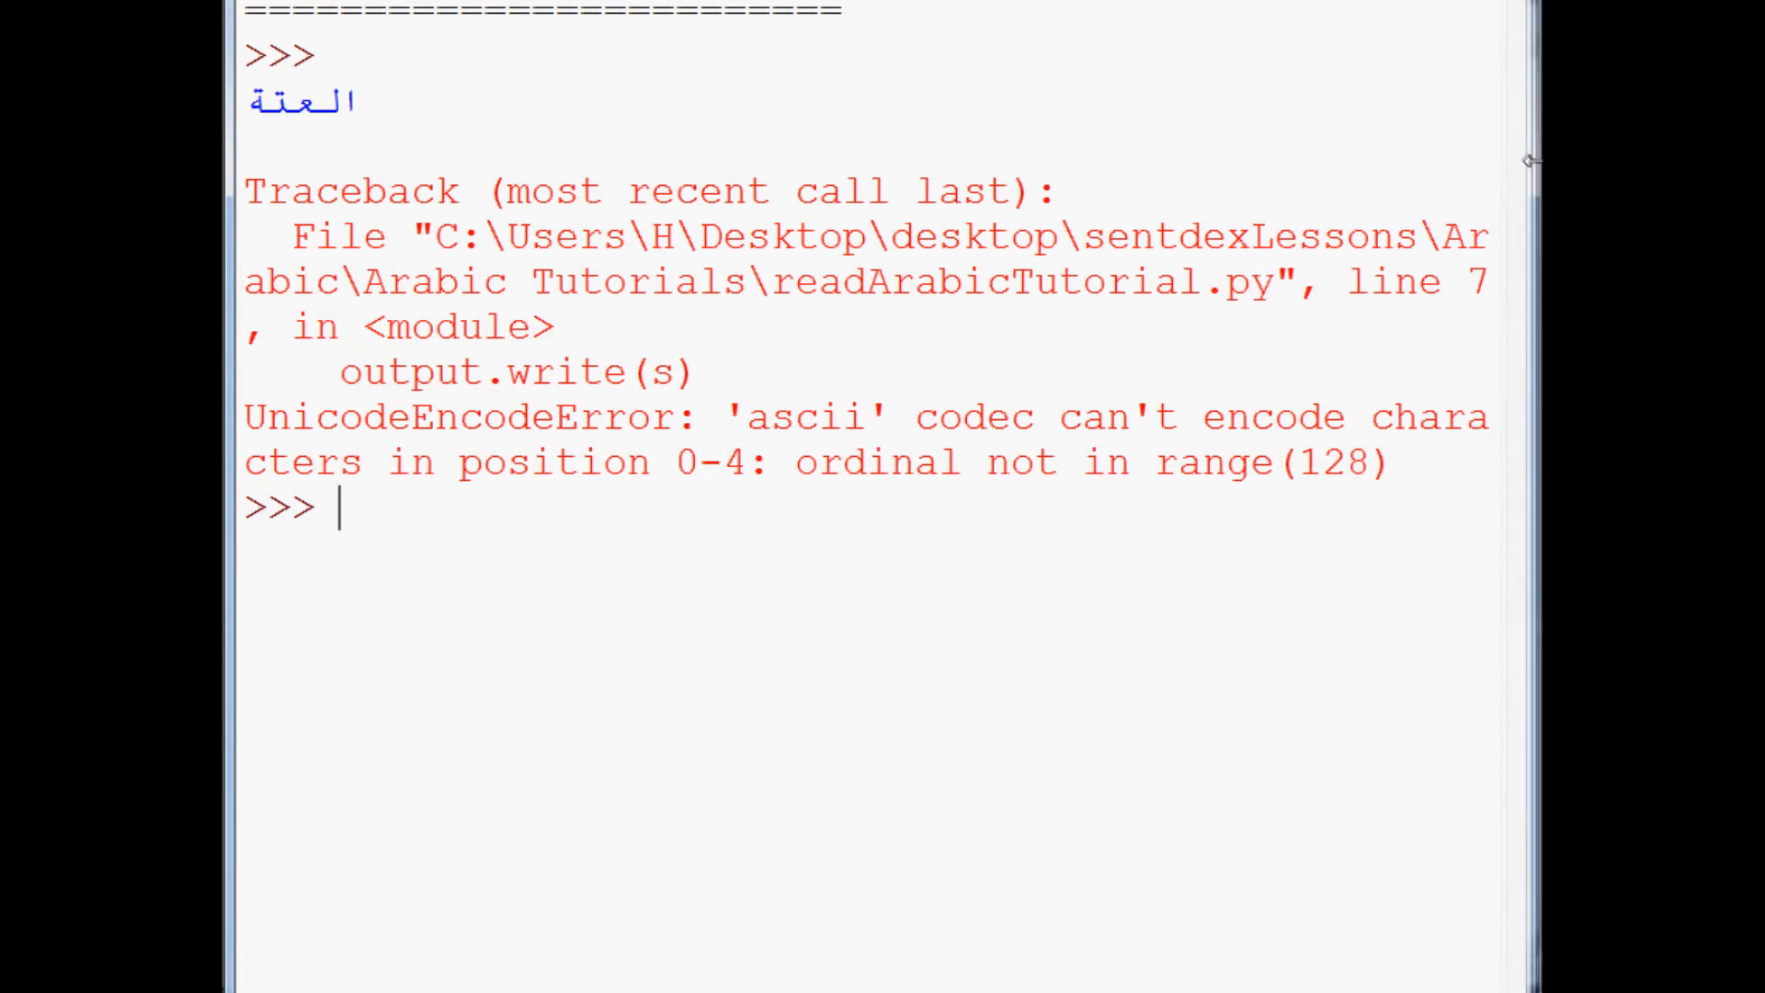
- Highlight the UnicodeEncodeError message, its 128 limit, and the printed Arabic word in the shell
left_click_drag(698, 461, 1359, 476)
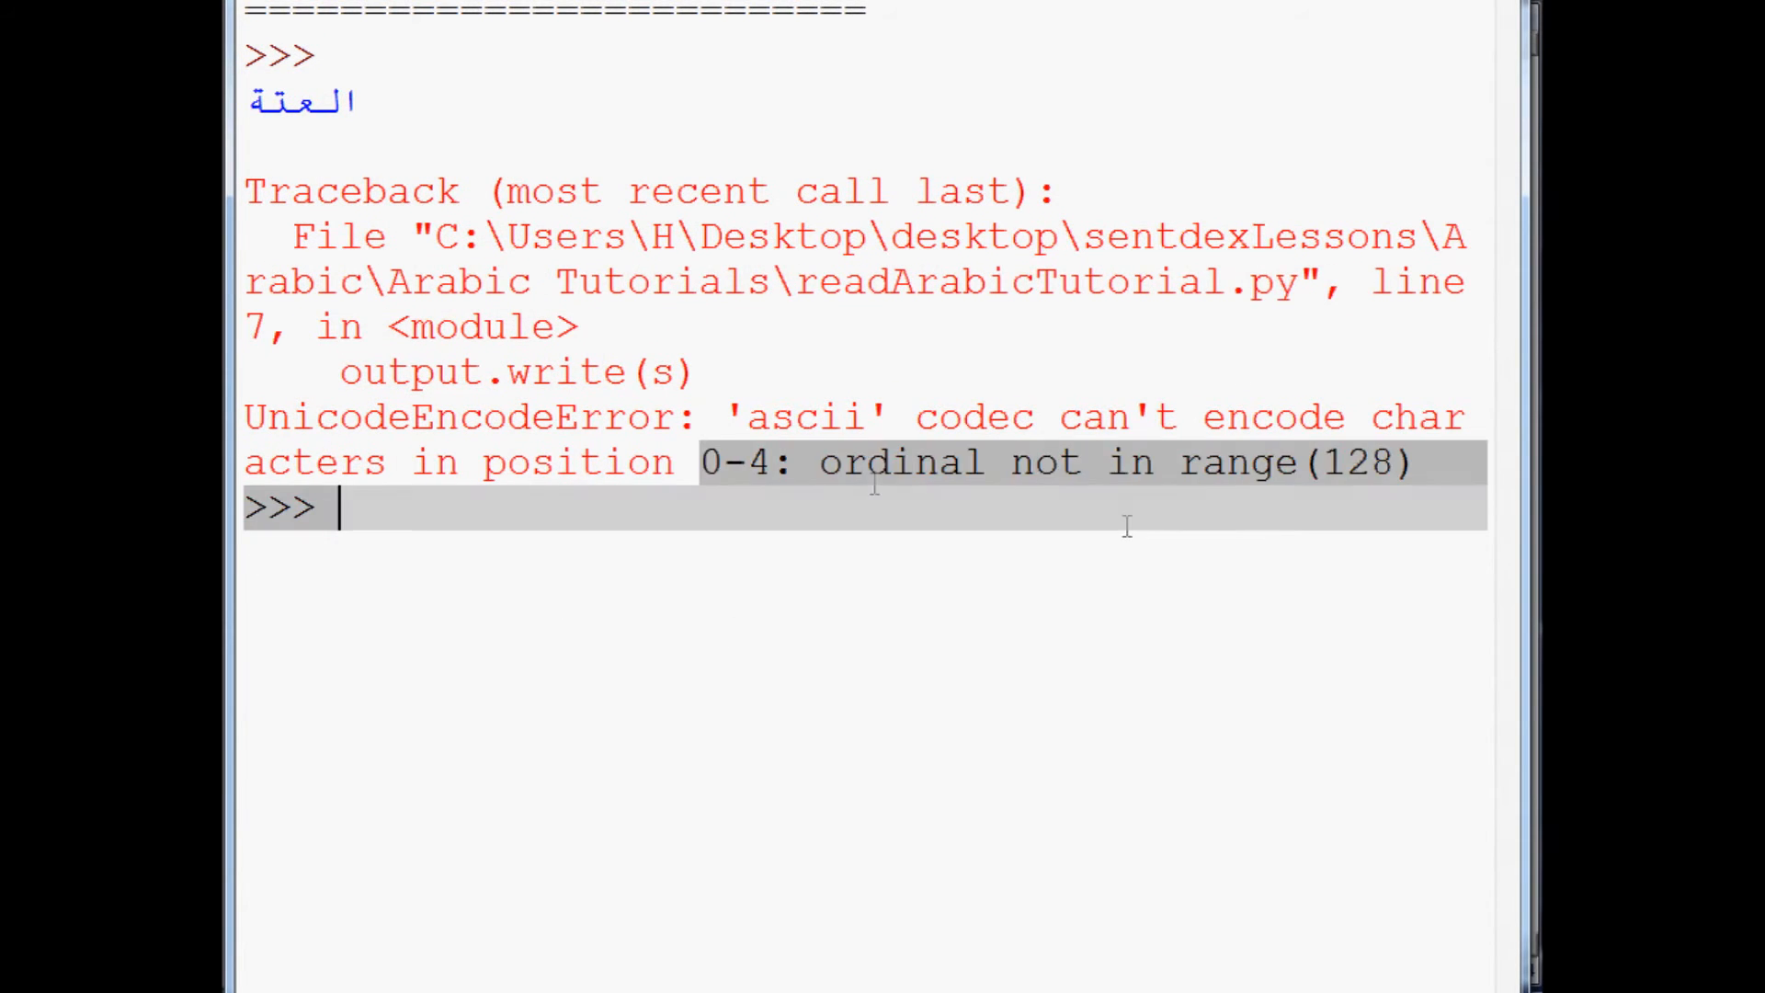
left_click(1358, 469)
double_click(1359, 463)
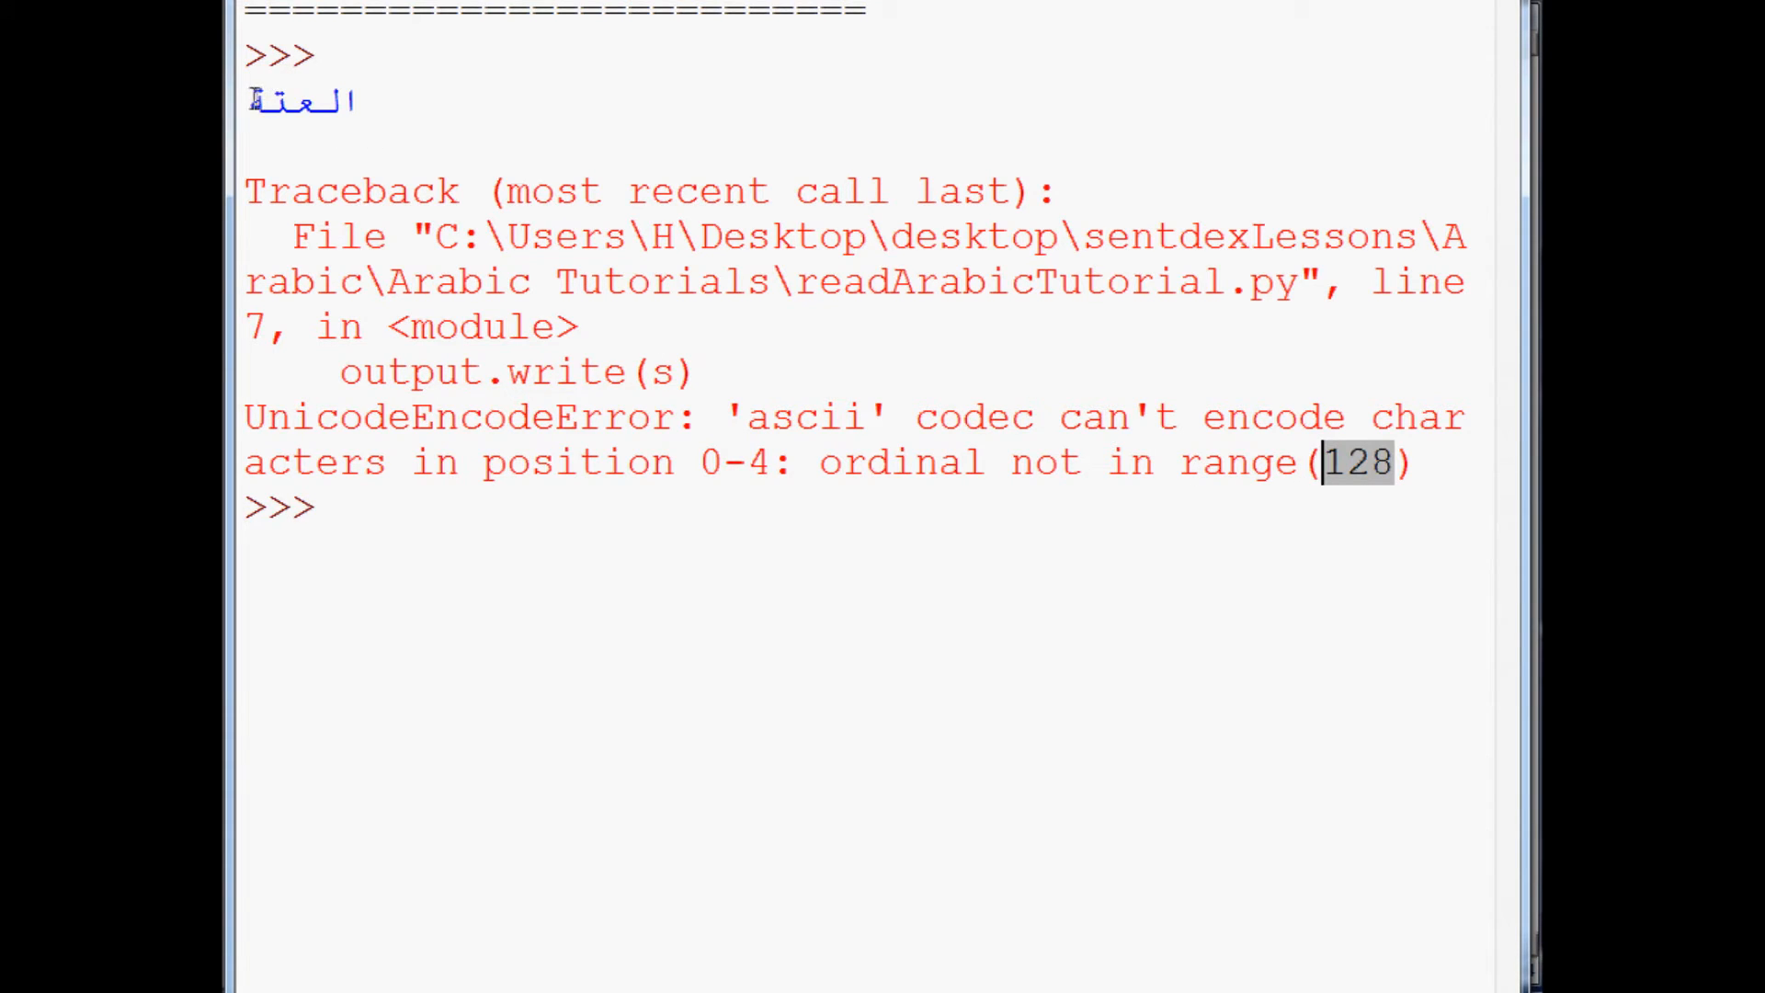
left_click_drag(245, 102, 393, 102)
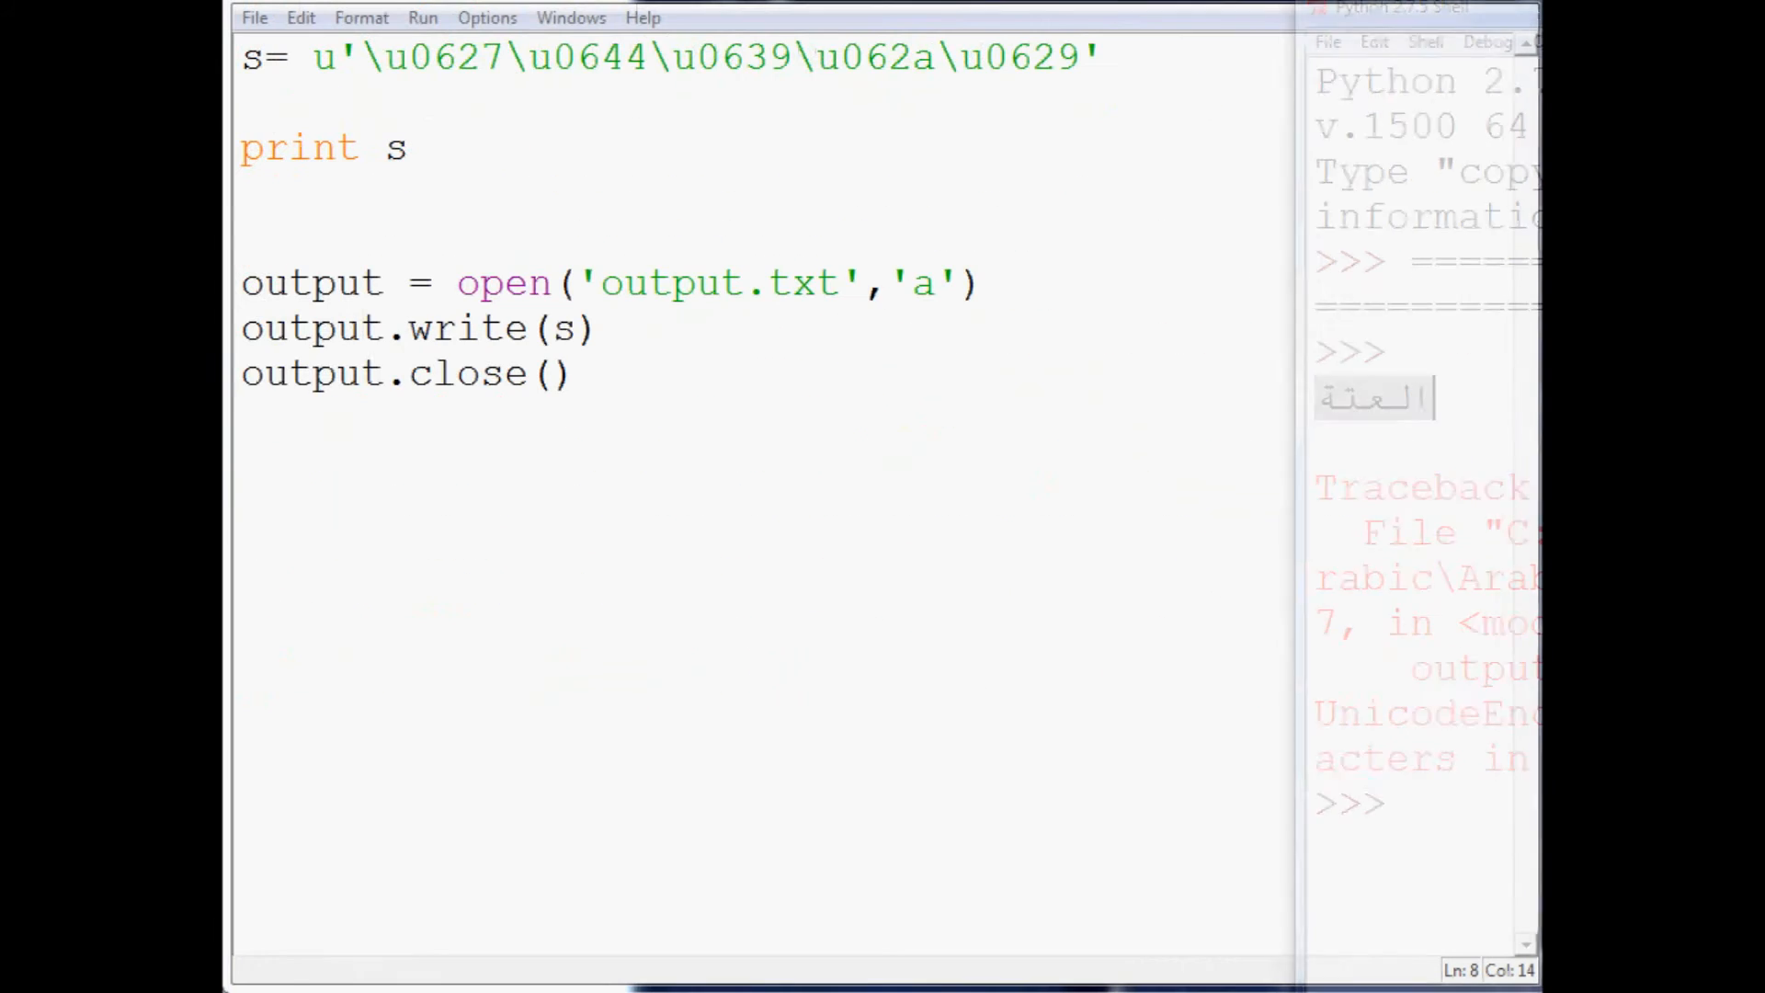
- Back in the editor, highlight portions of the u'\u0627...' escape string and end at line 1's end
left_click_drag(439, 58, 816, 58)
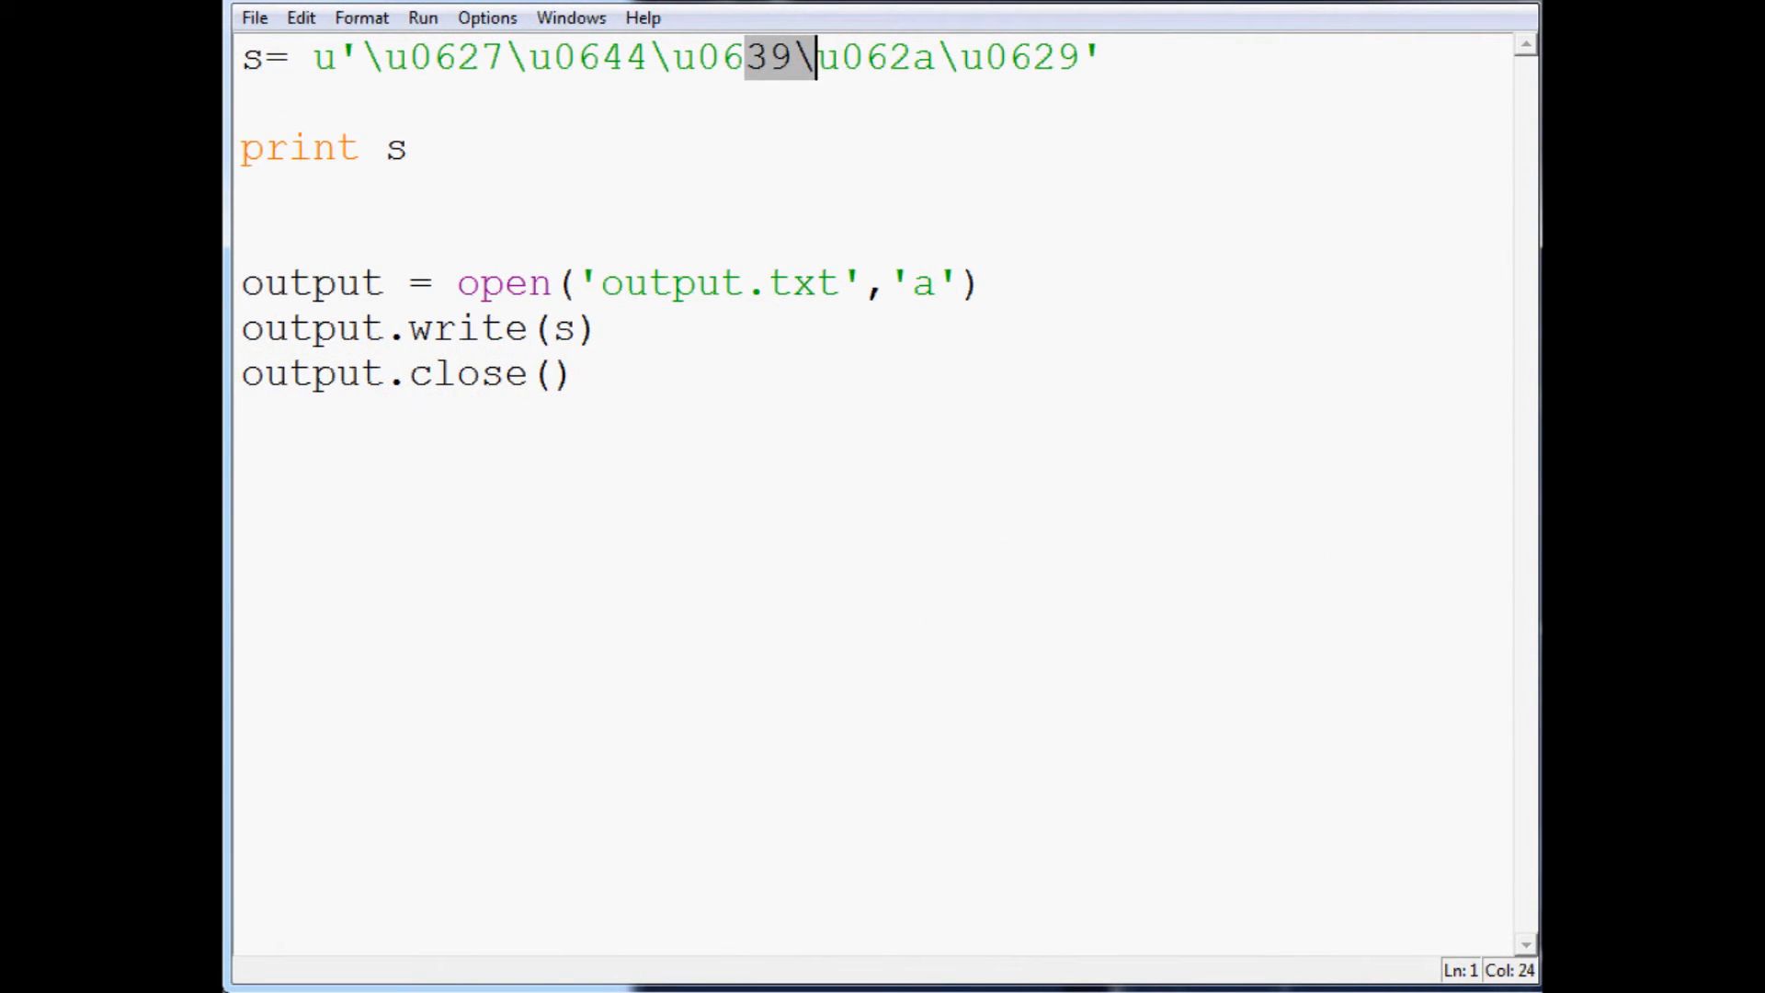
left_click(655, 382)
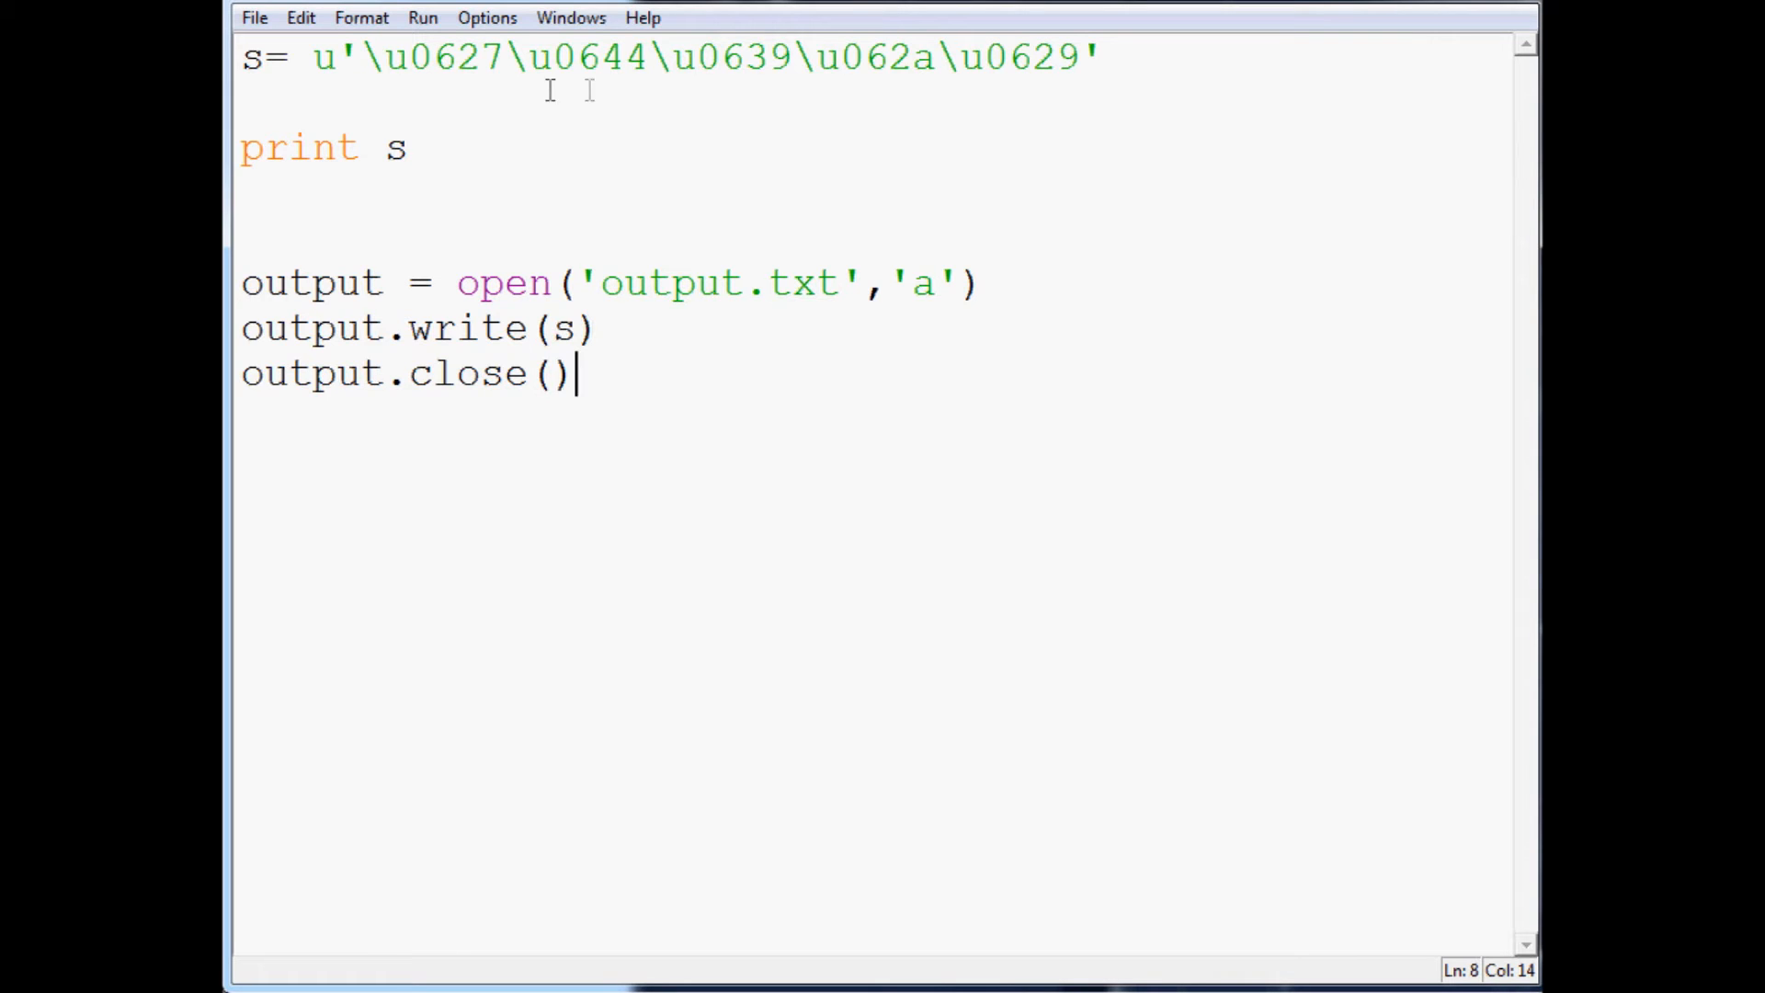
left_click_drag(409, 57, 1151, 66)
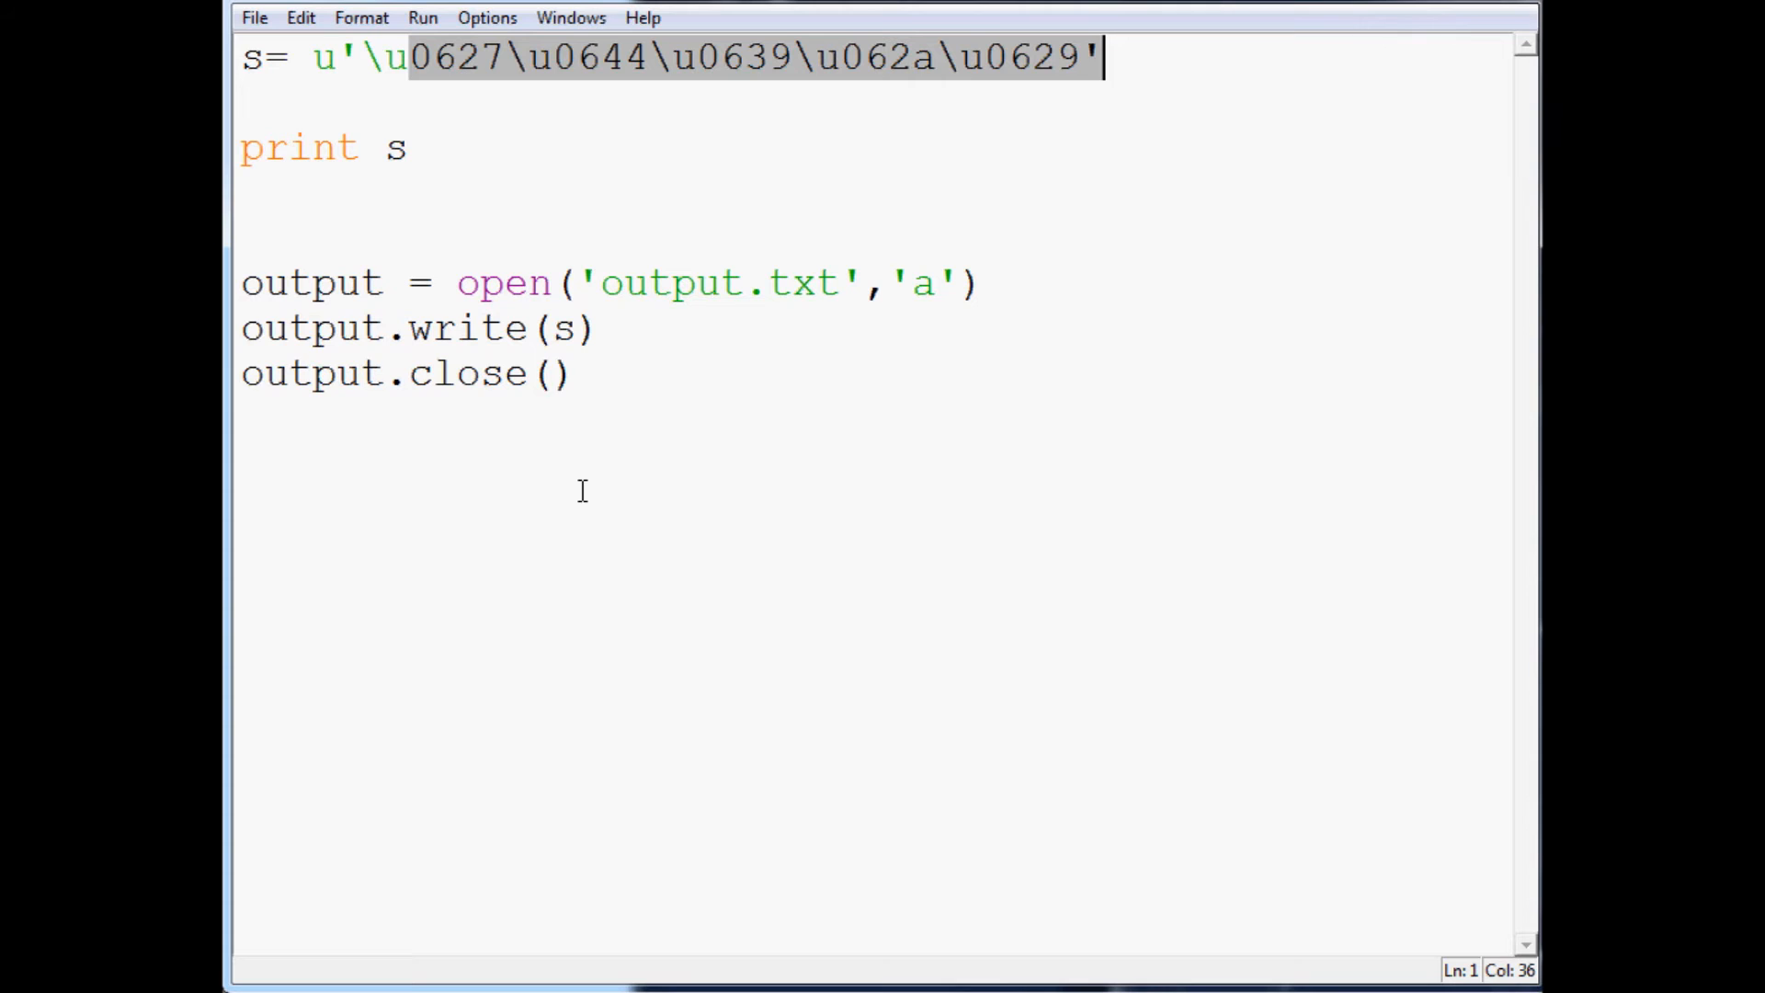
left_click(538, 194)
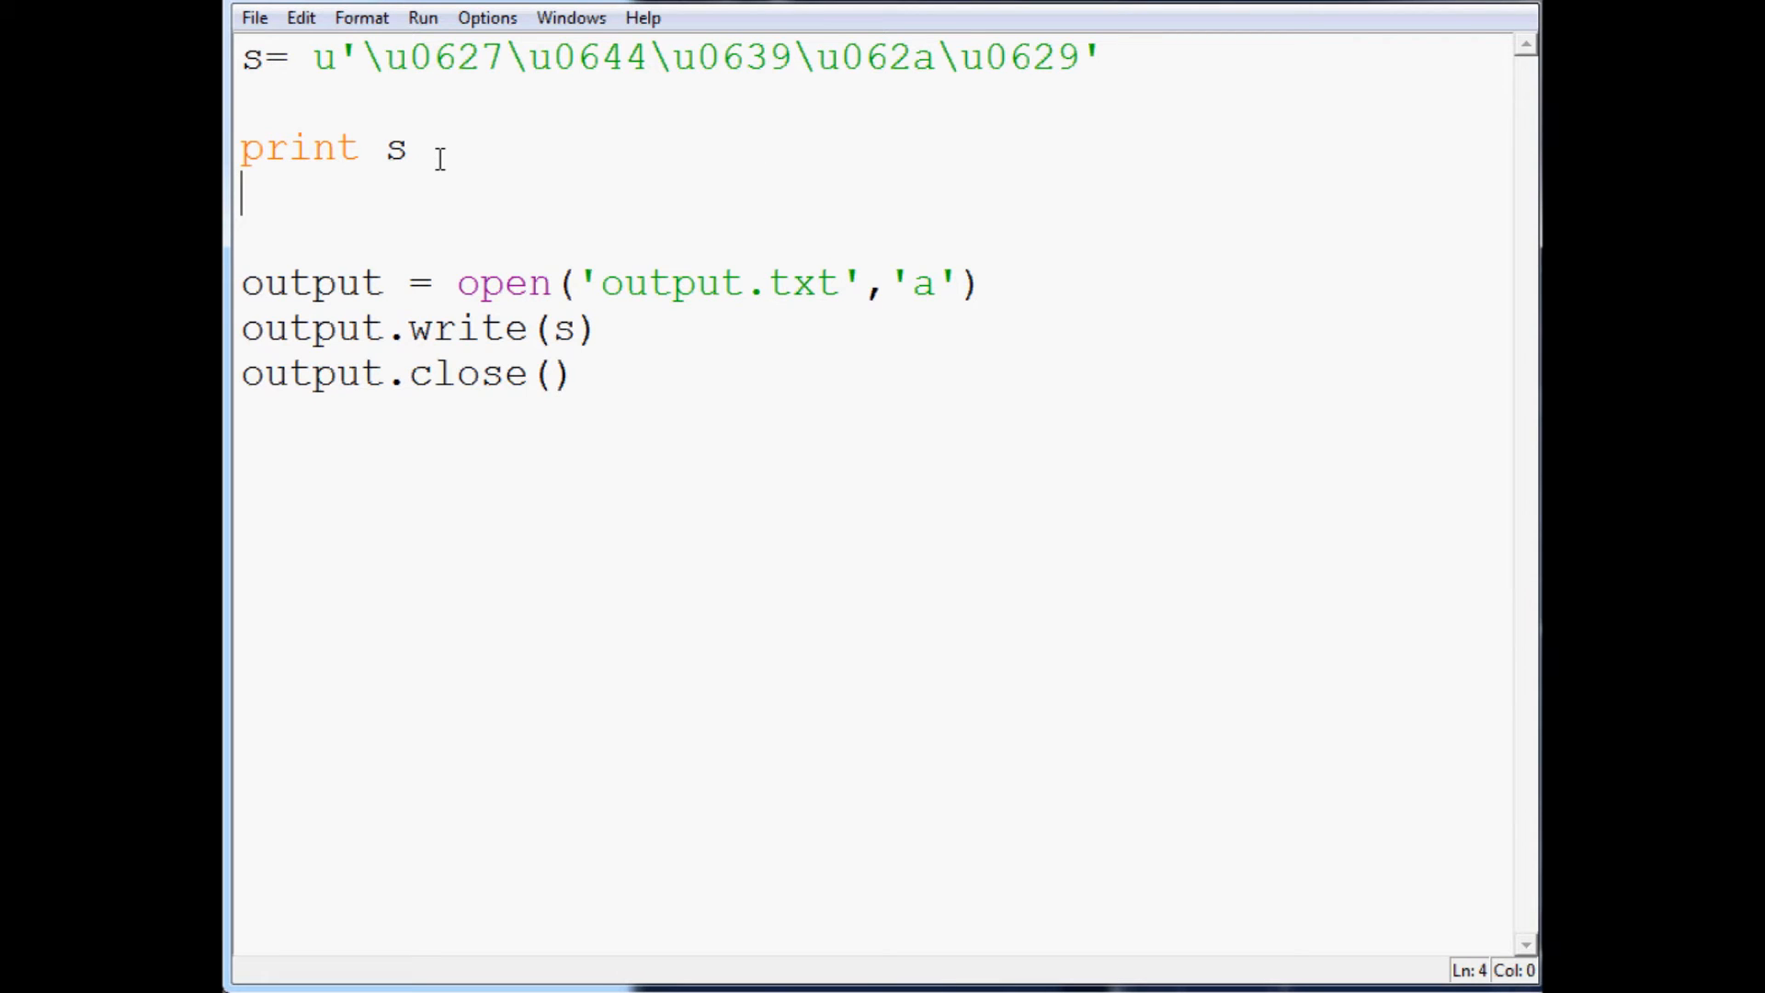
left_click(1244, 55)
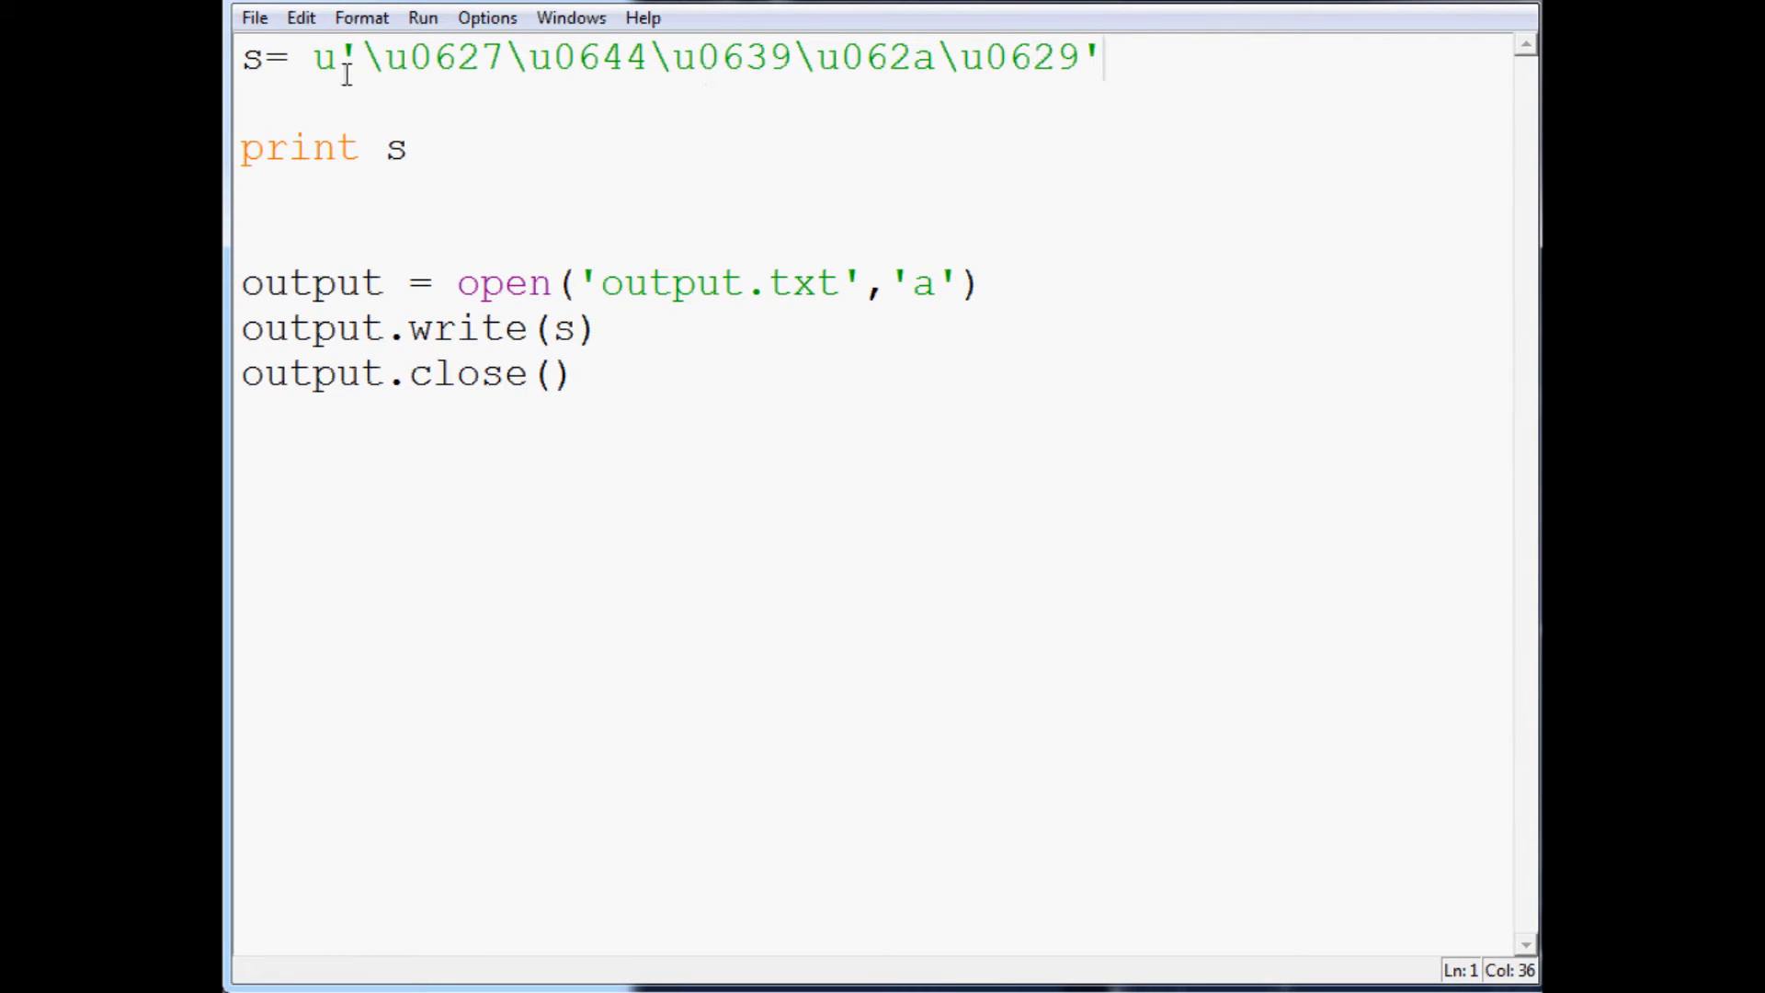
left_click_drag(314, 57, 1134, 48)
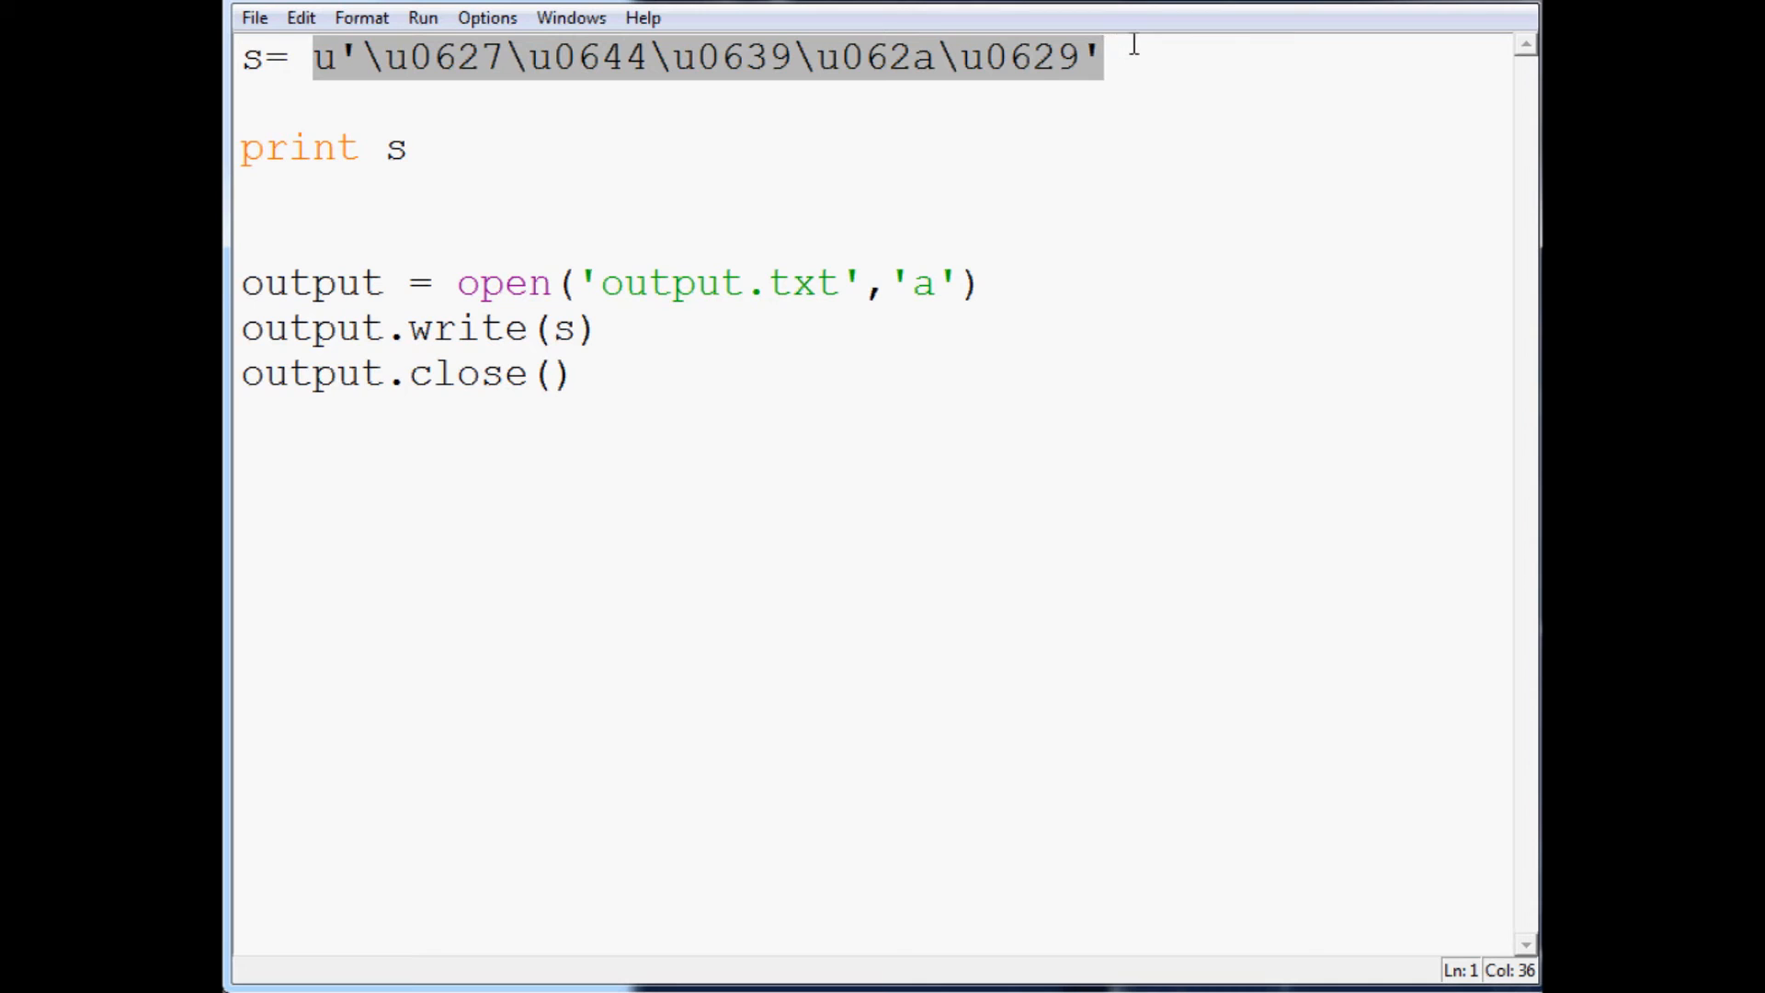
left_click(686, 55)
double_click(270, 55)
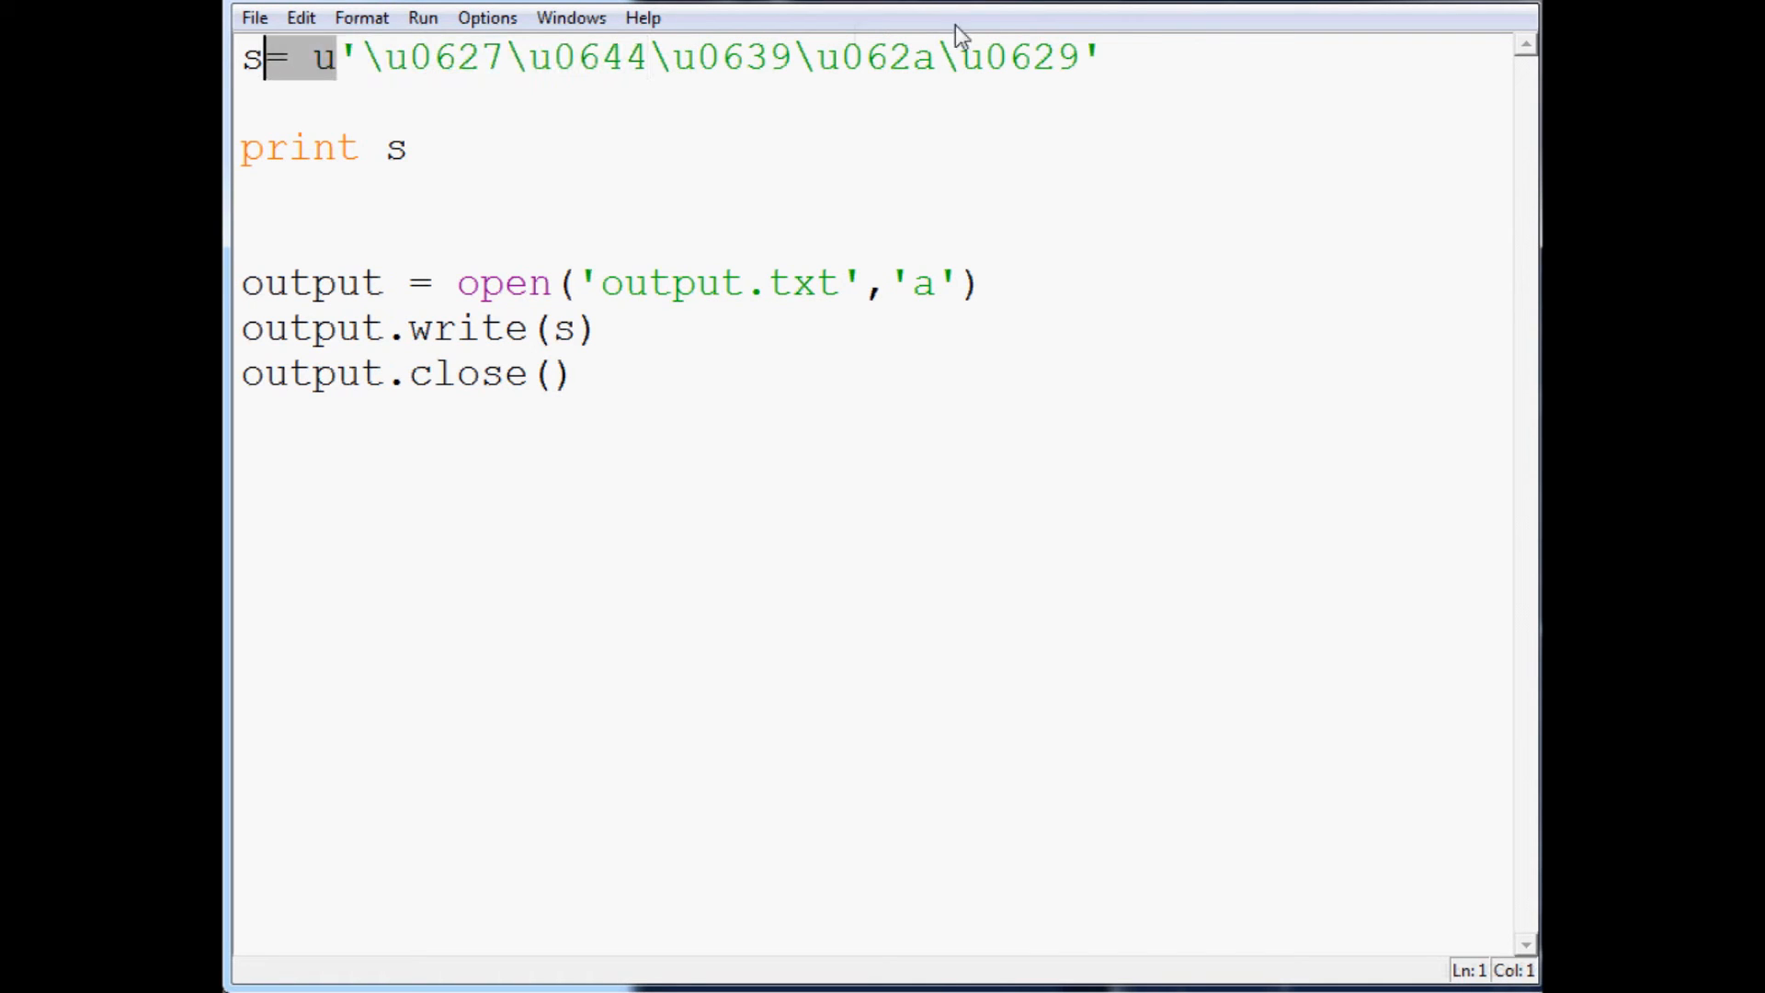
left_click(1139, 51)
- Replace print s with encoded = s.encode('utf-8') followed by print encoded
key("Return")
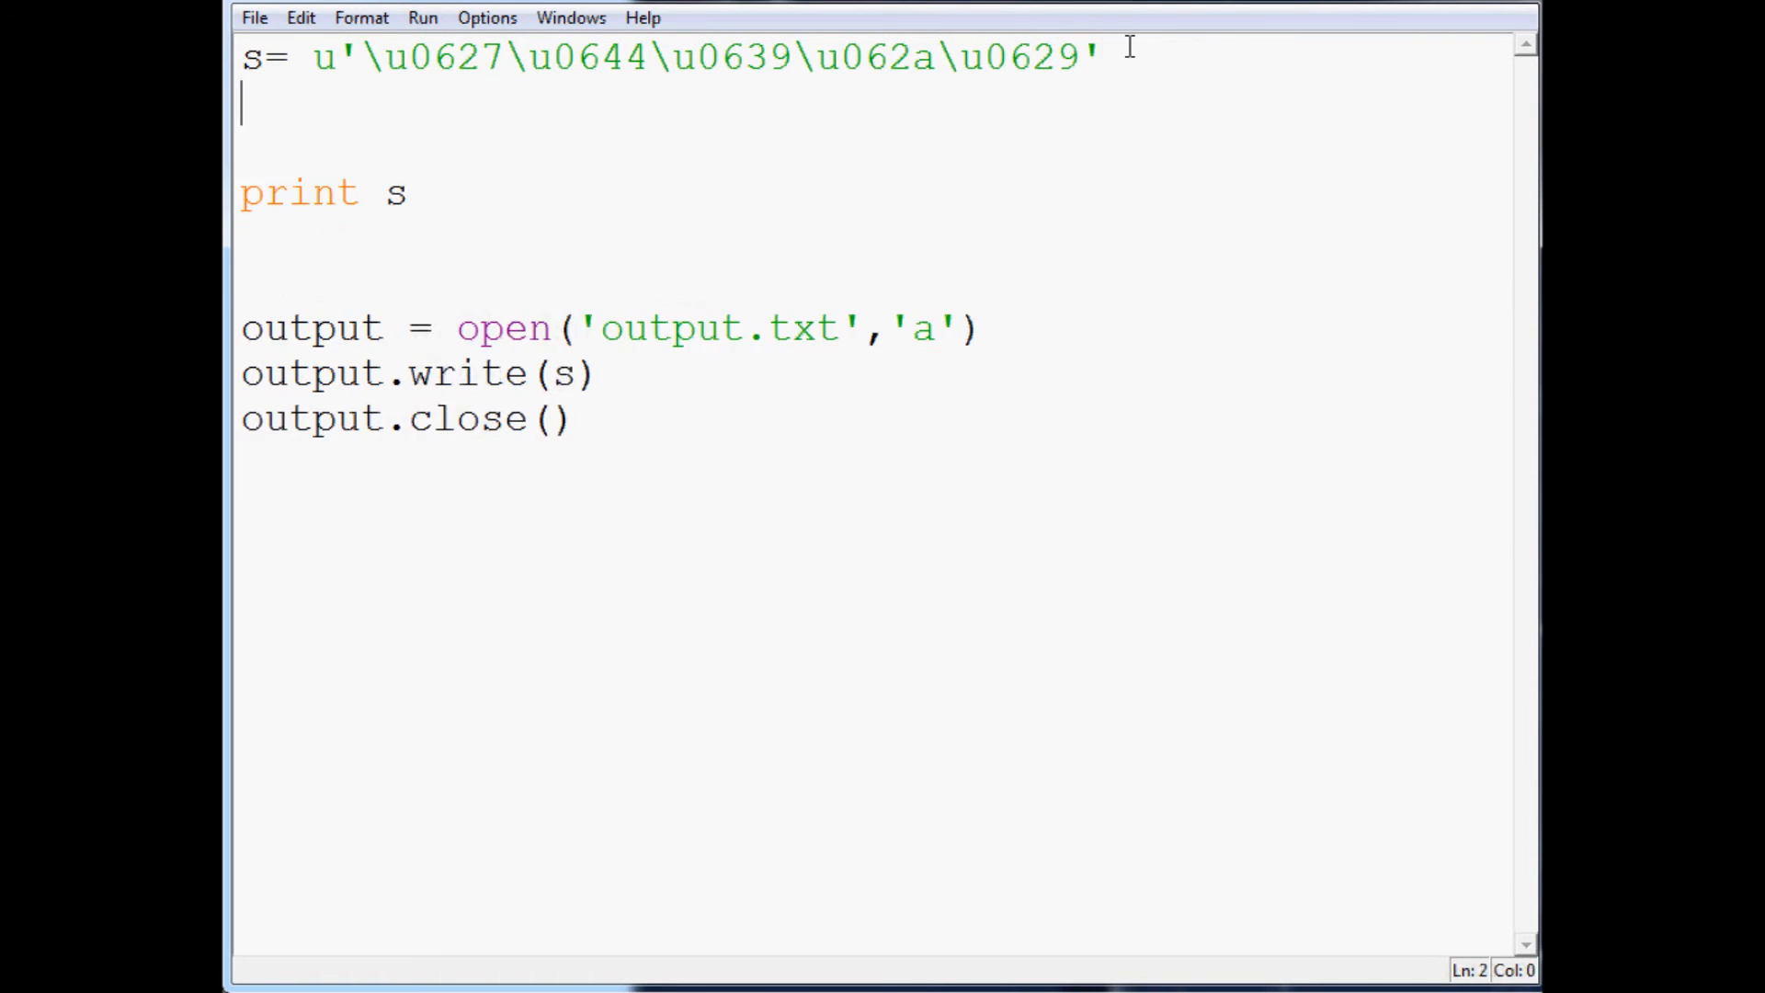
key("Return")
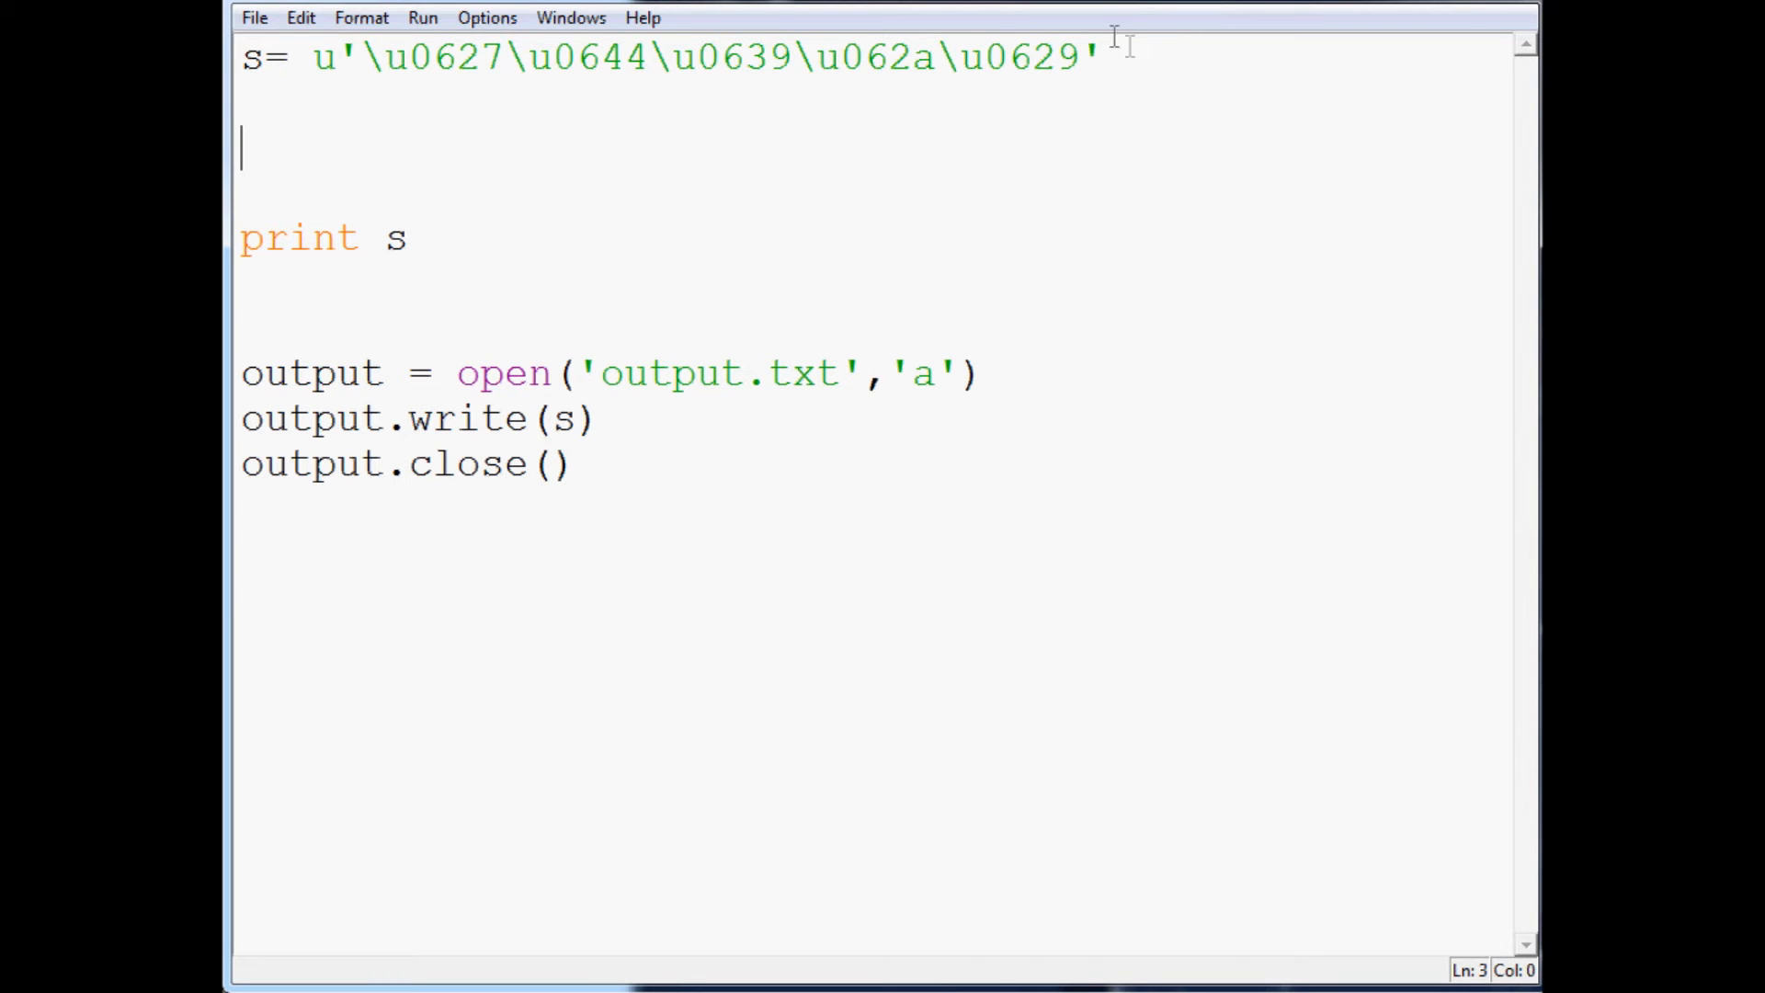
left_click_drag(461, 240, 752, 139)
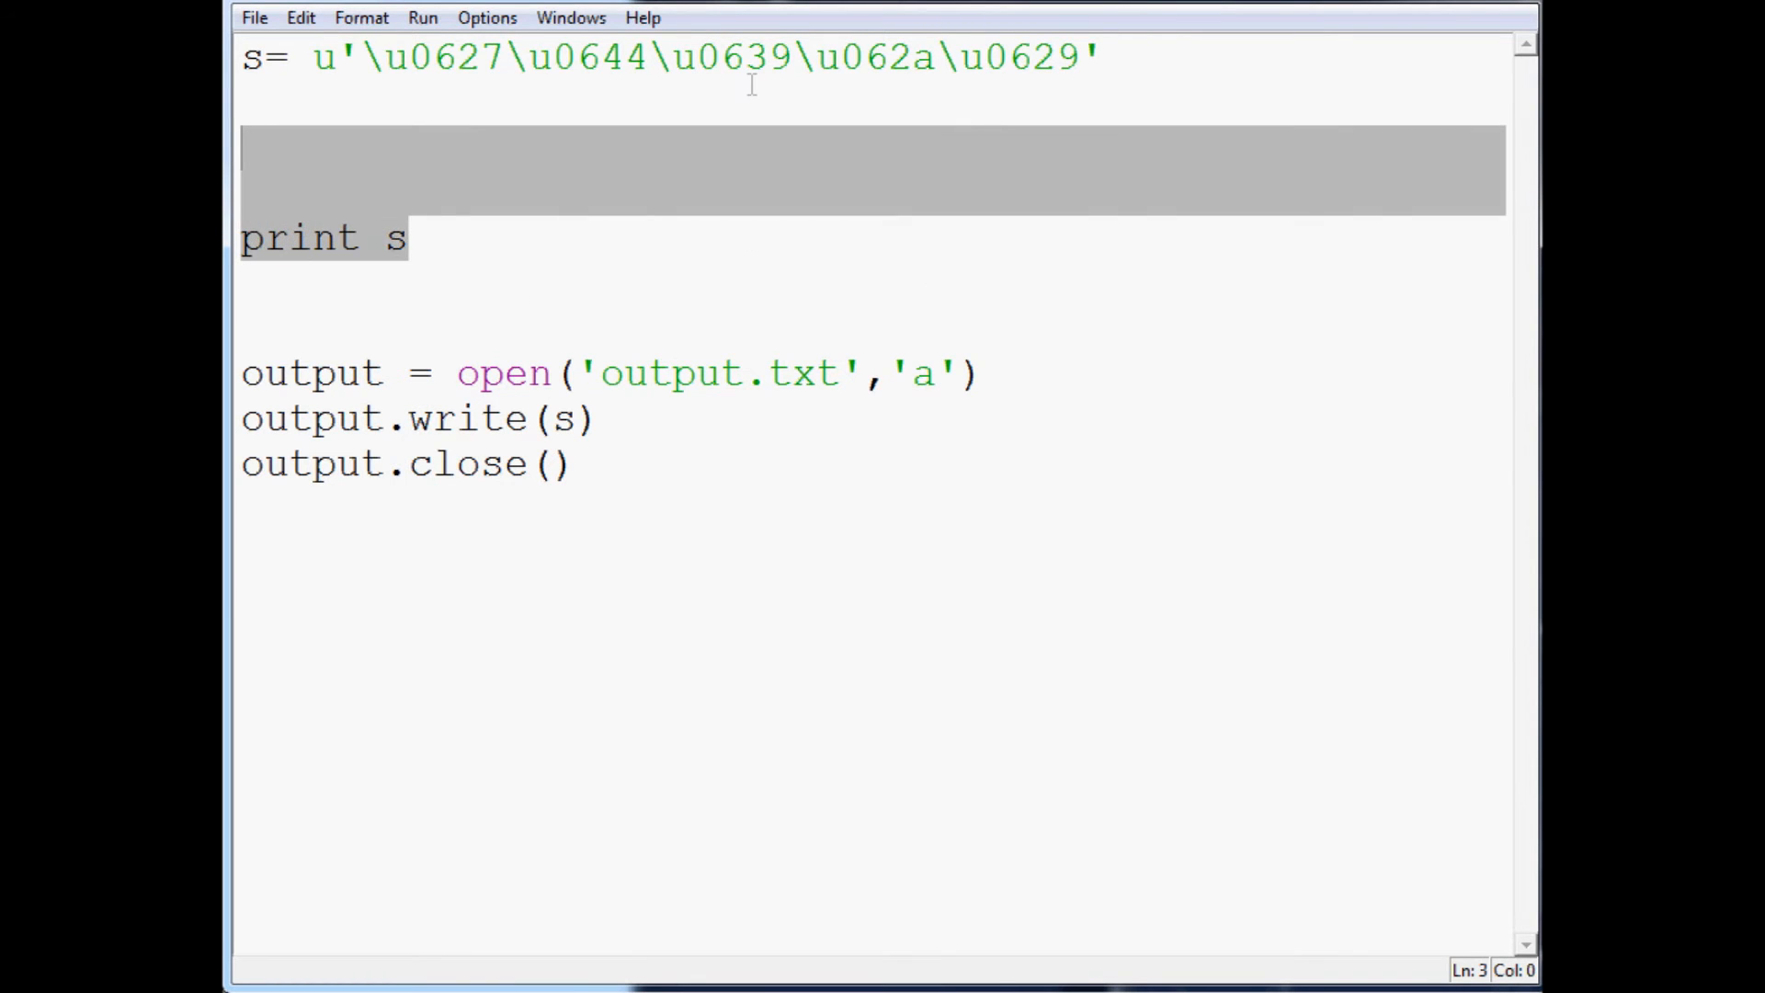
type("encode")
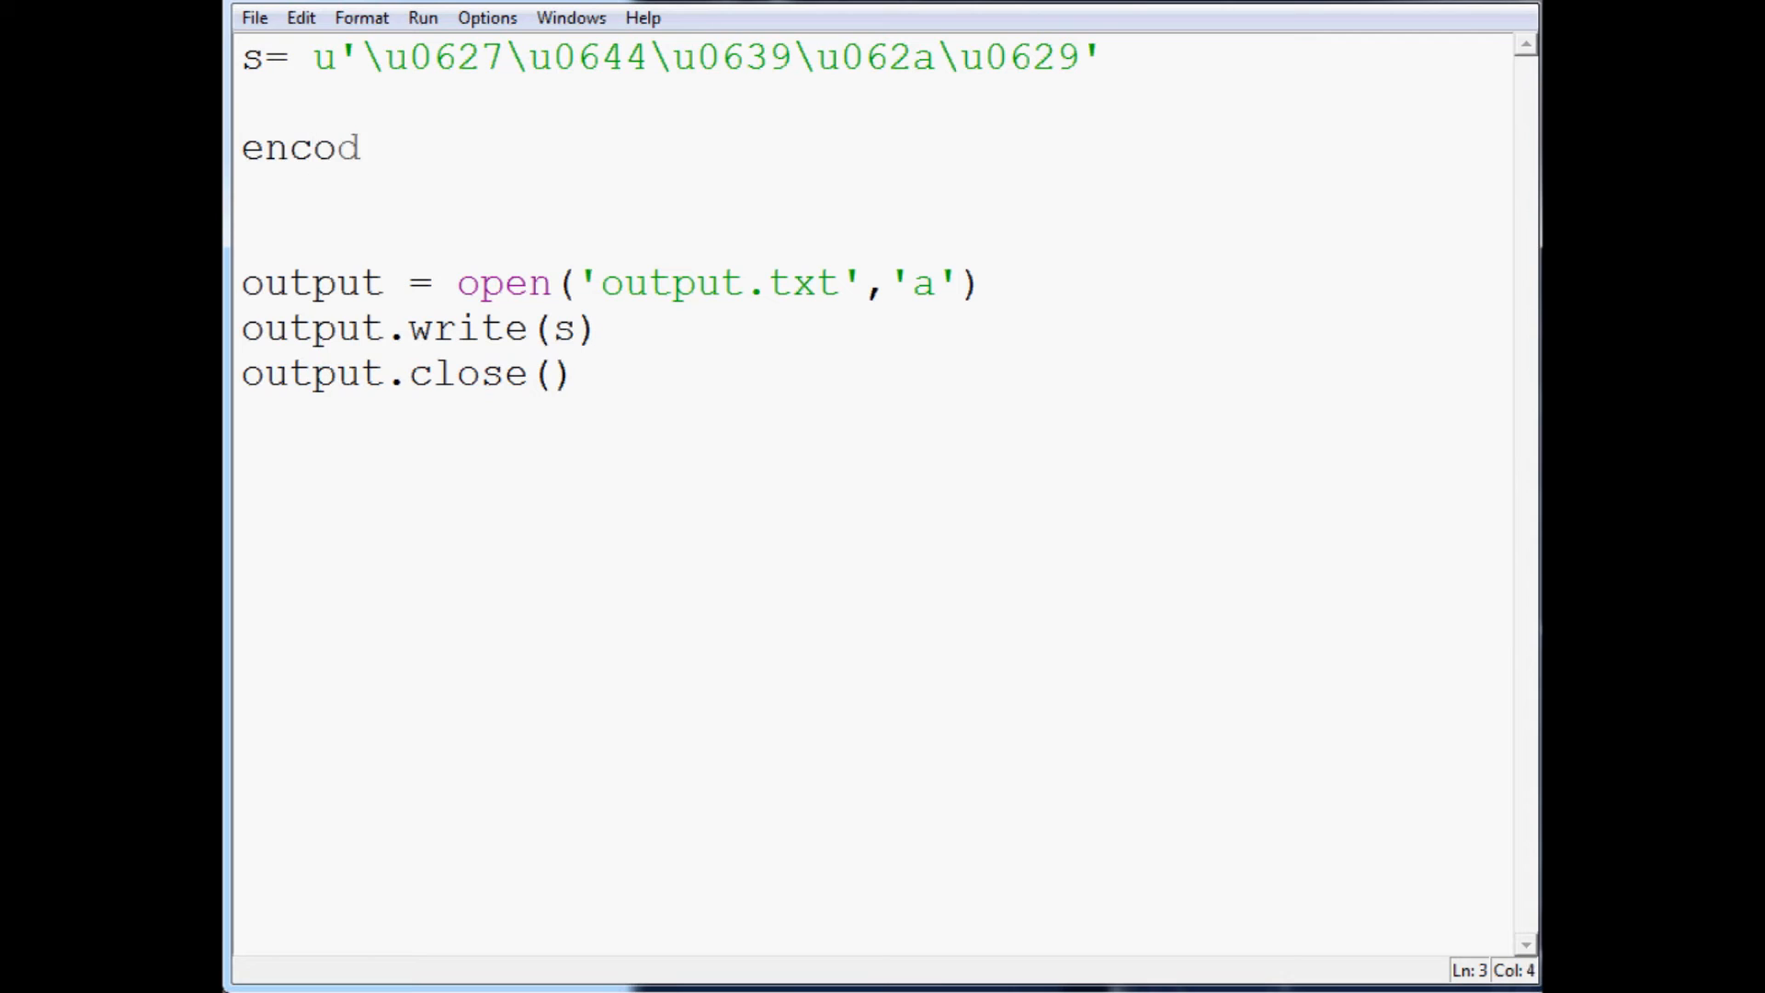
type("d")
type(" = s")
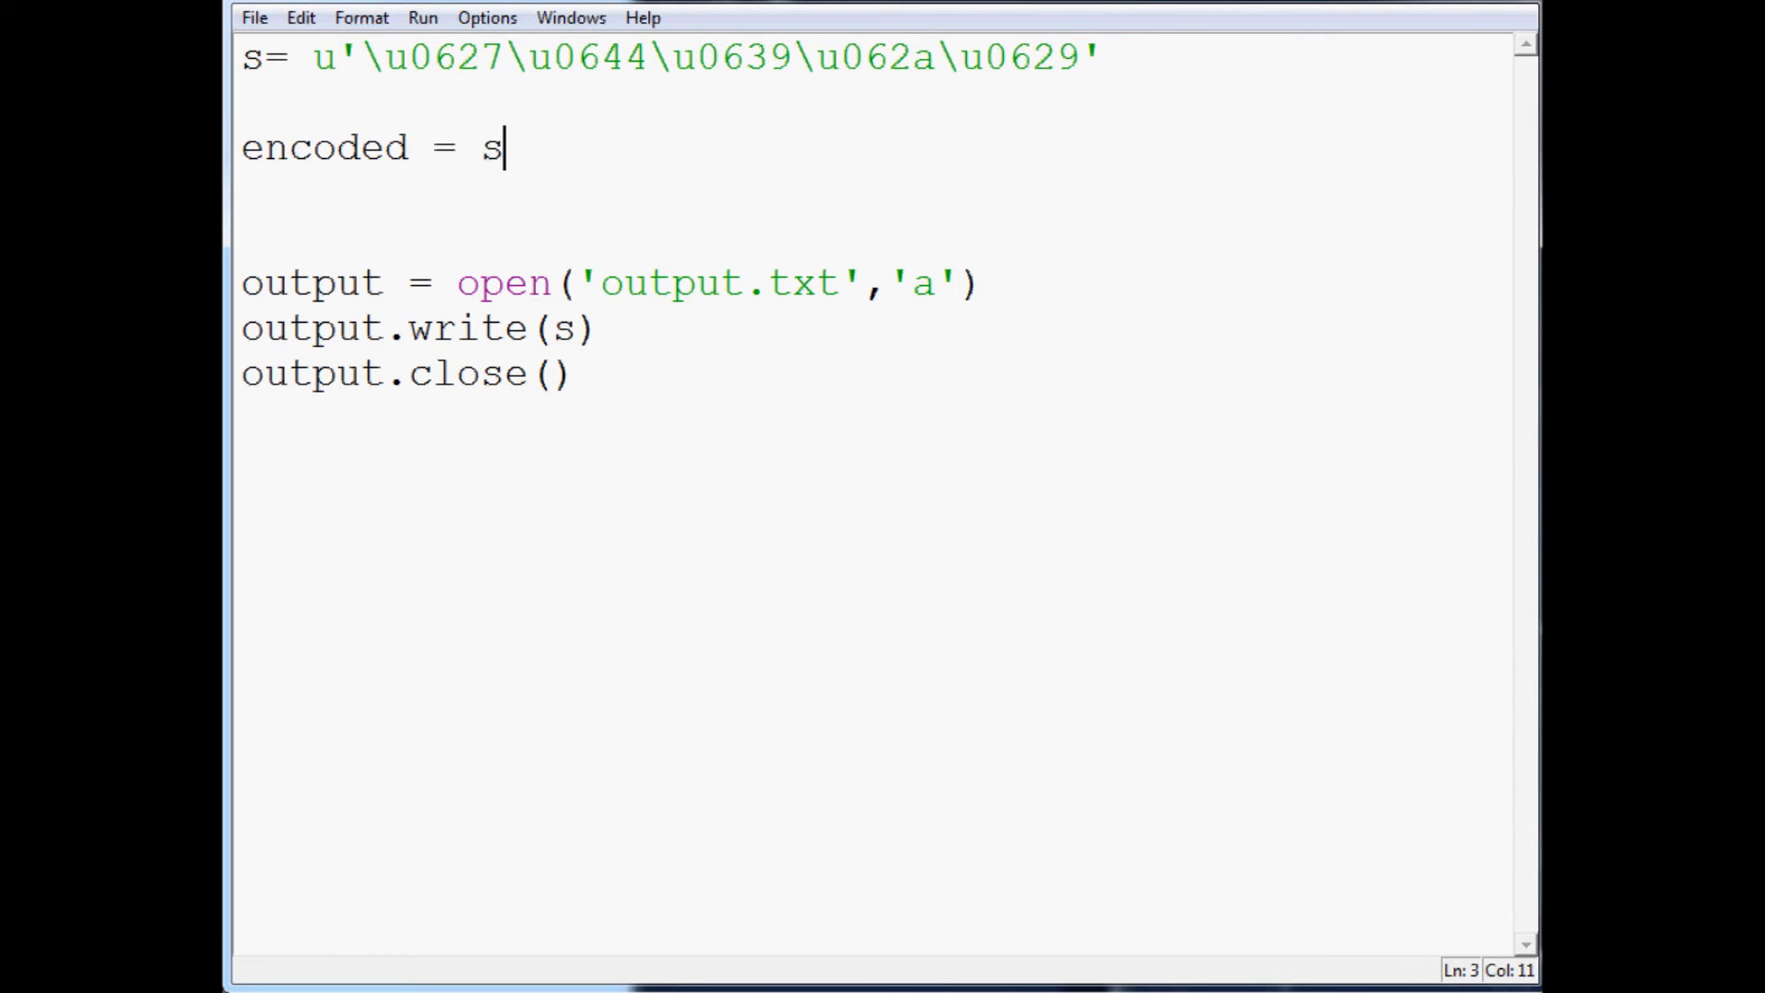
type(".encode()")
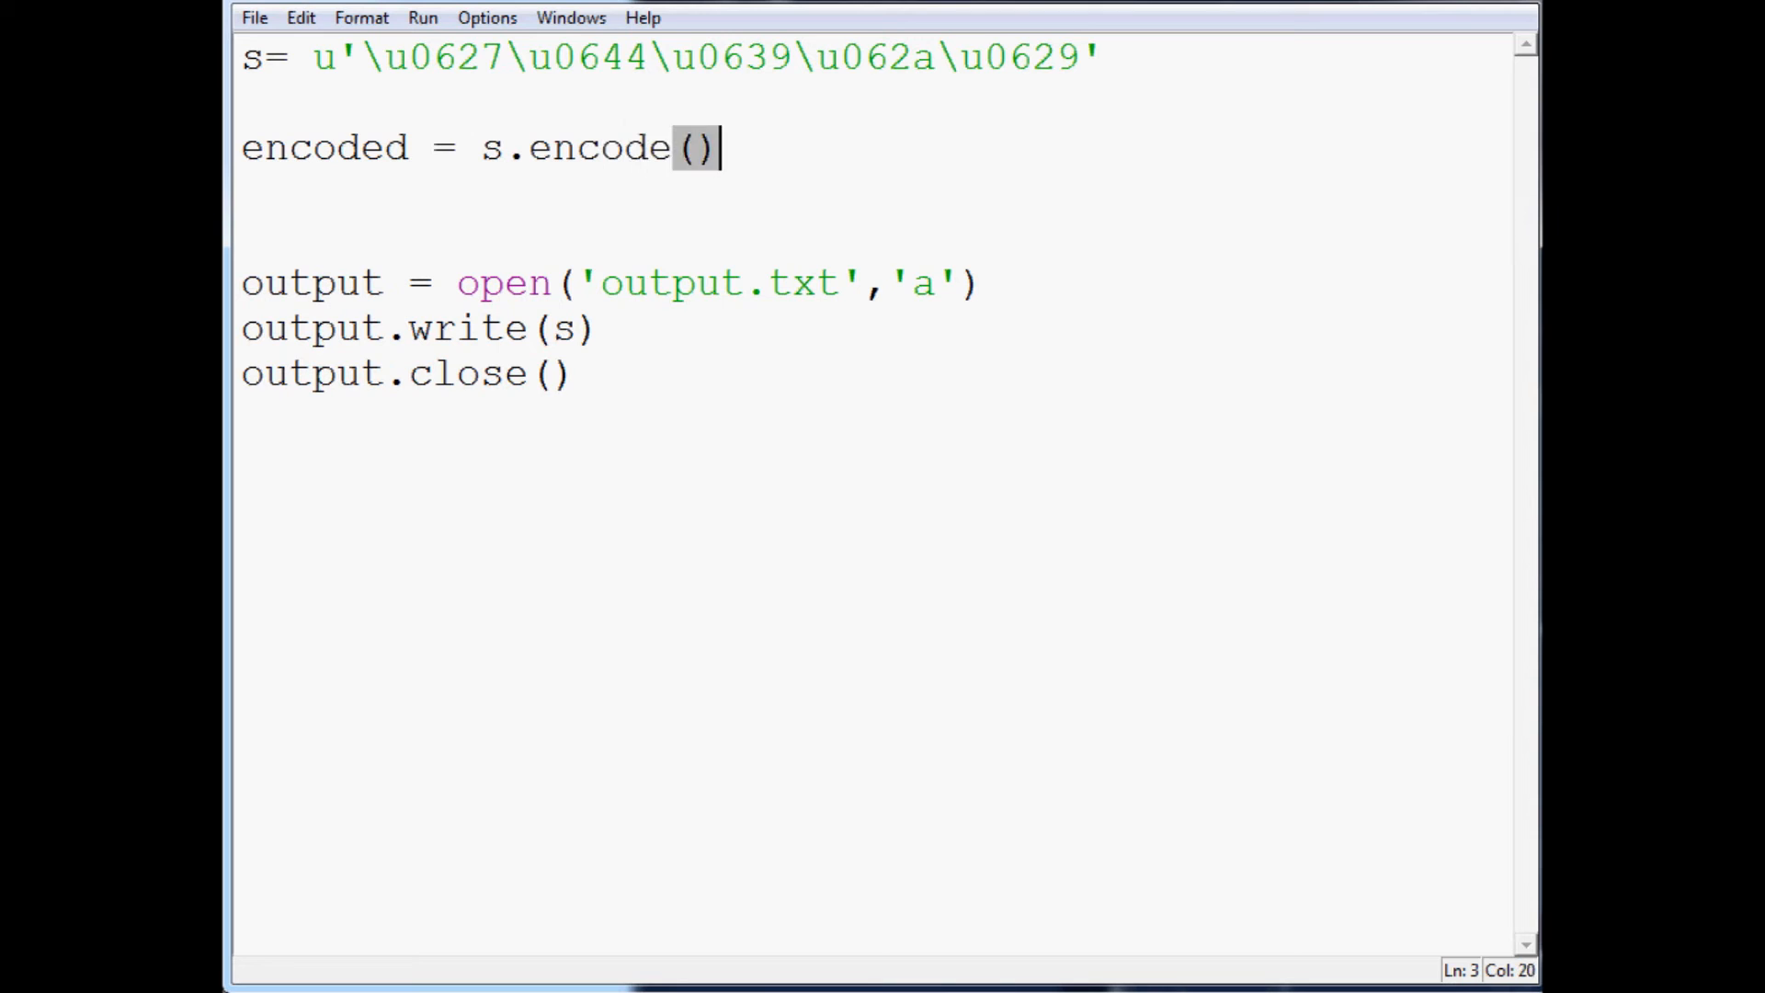
key("Left")
type("''")
key("Left")
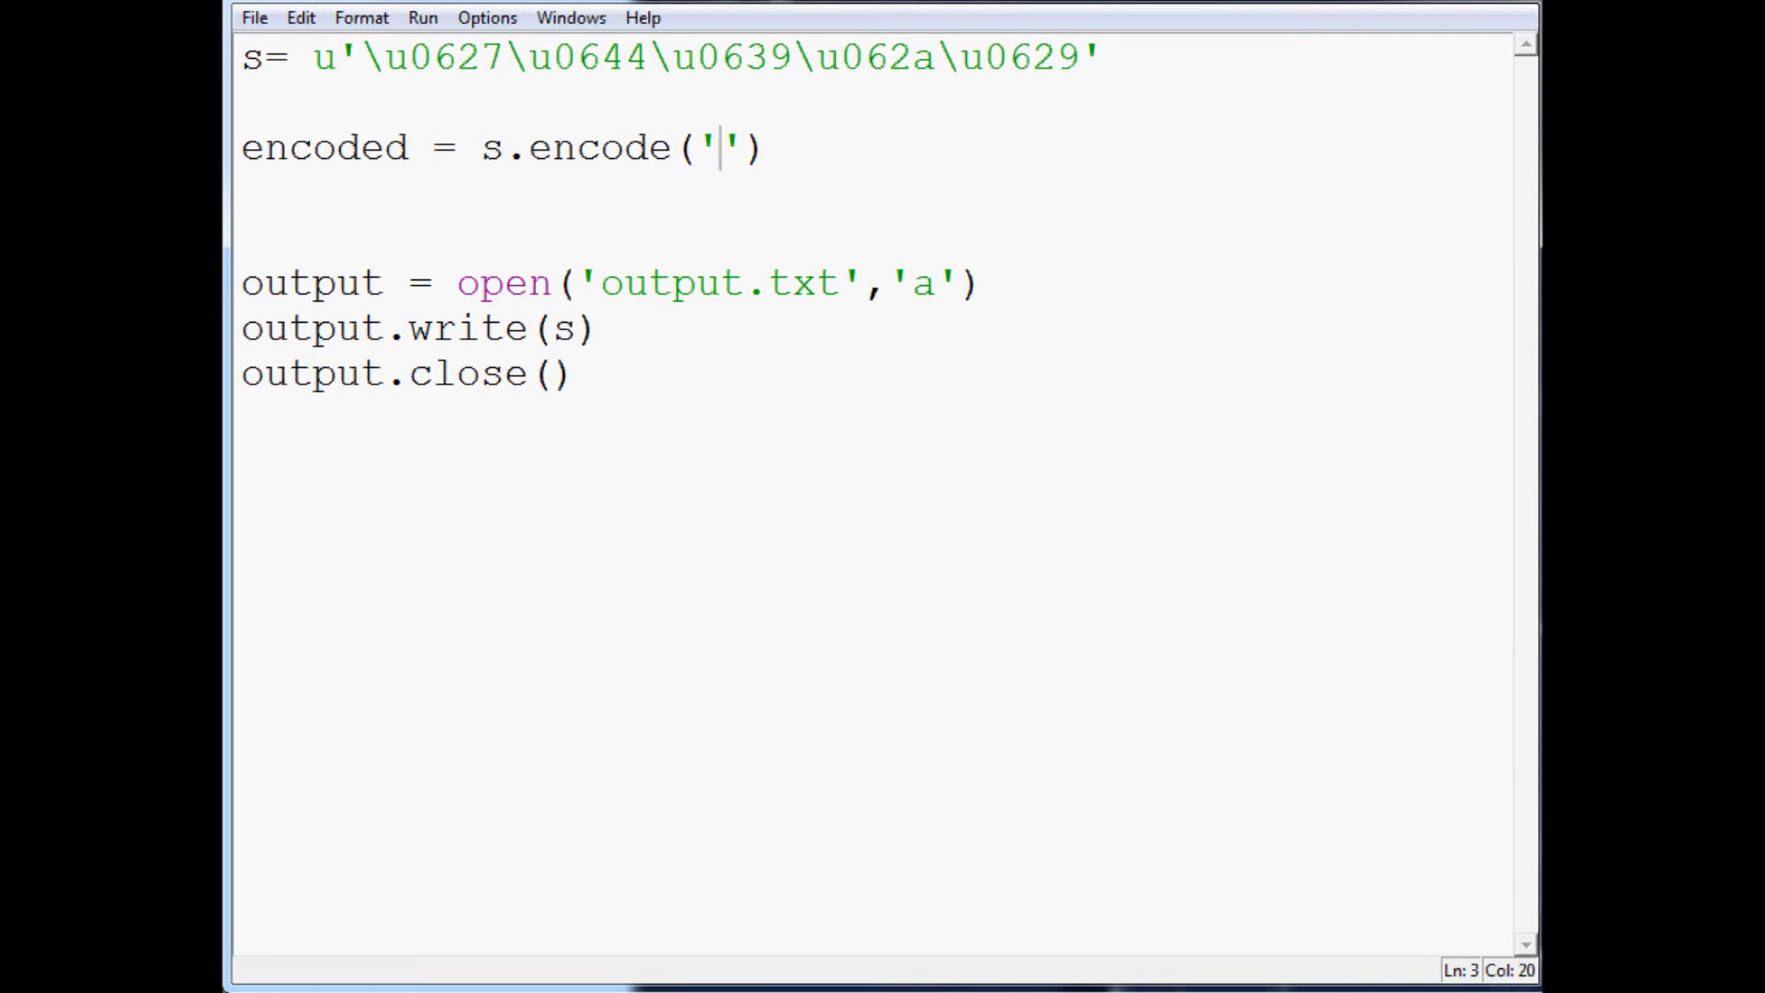
type("utf-8")
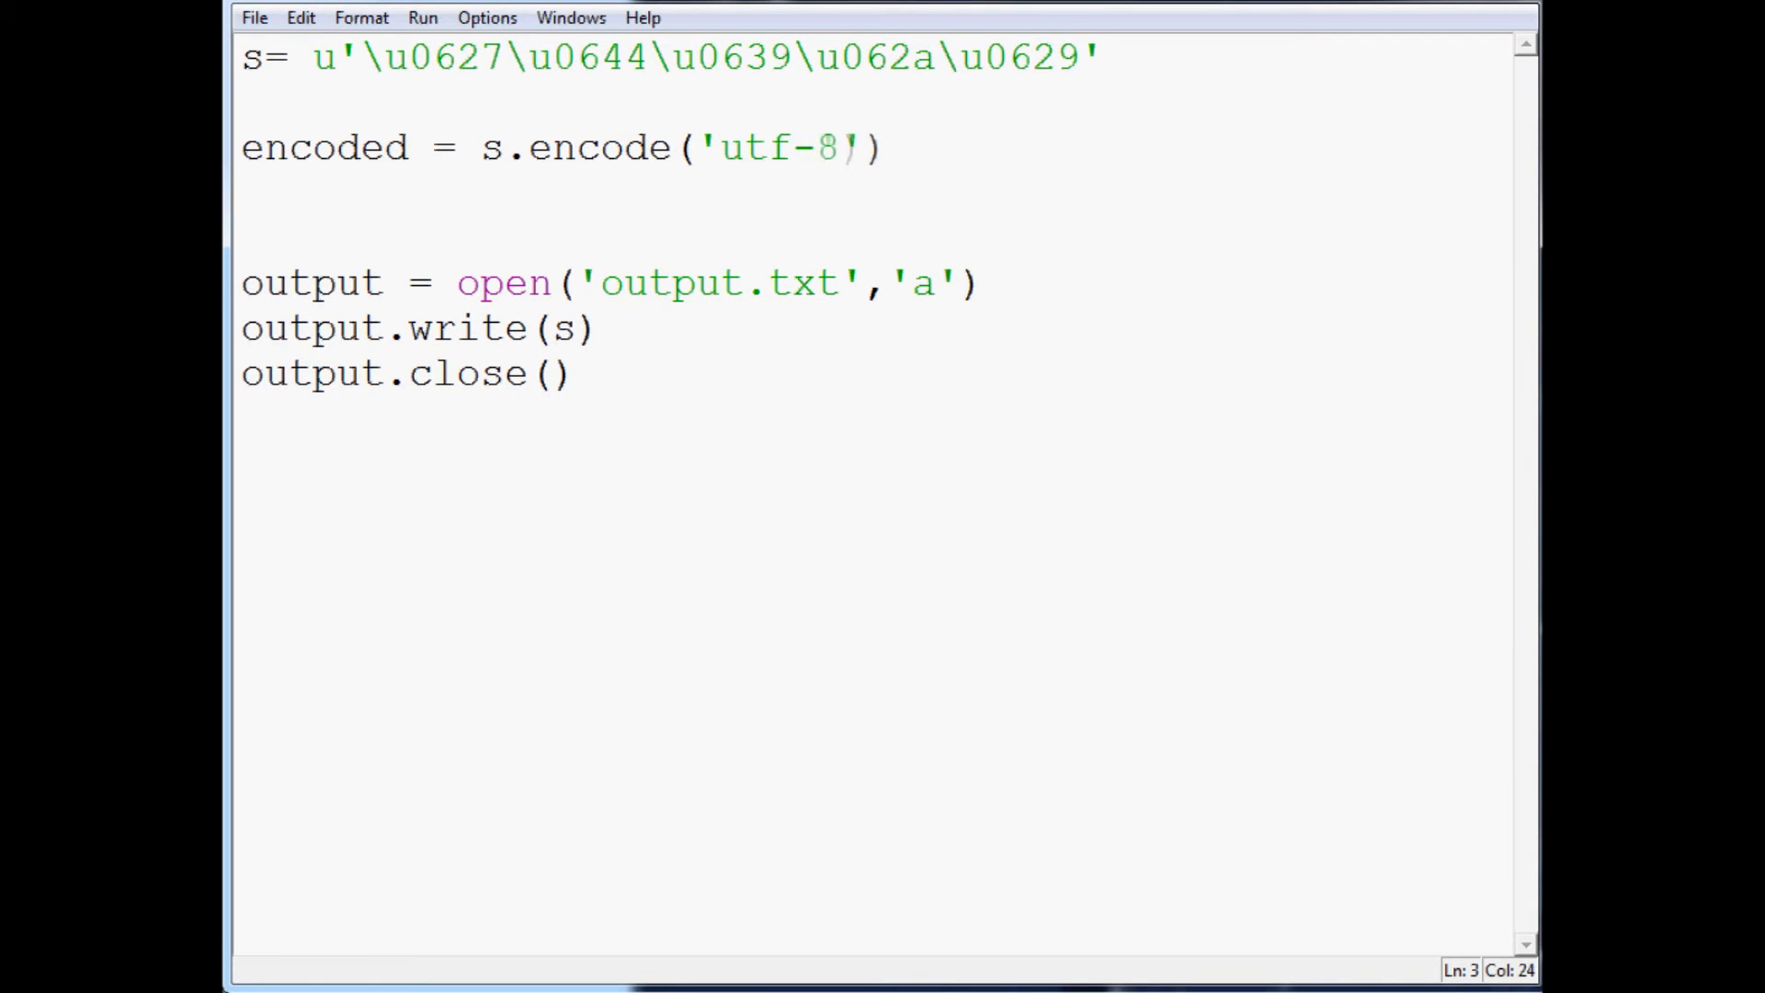
key("Right")
key("Right")
key("Return")
key("Return")
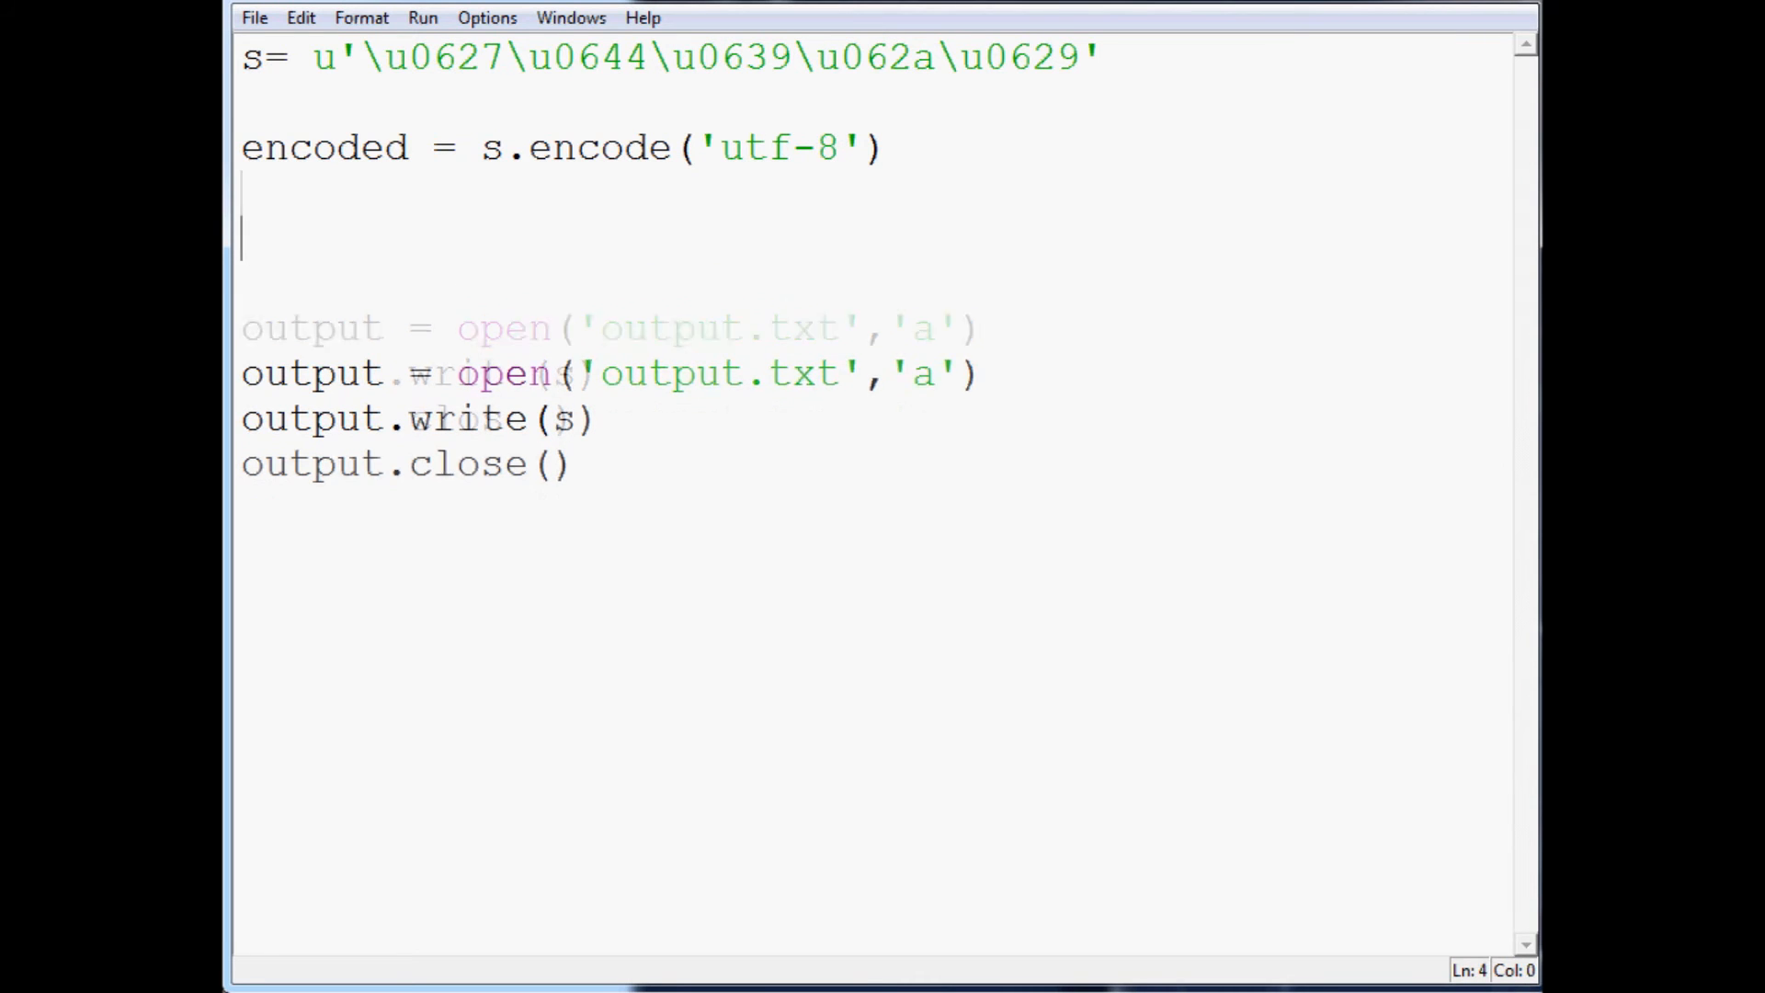
type("print")
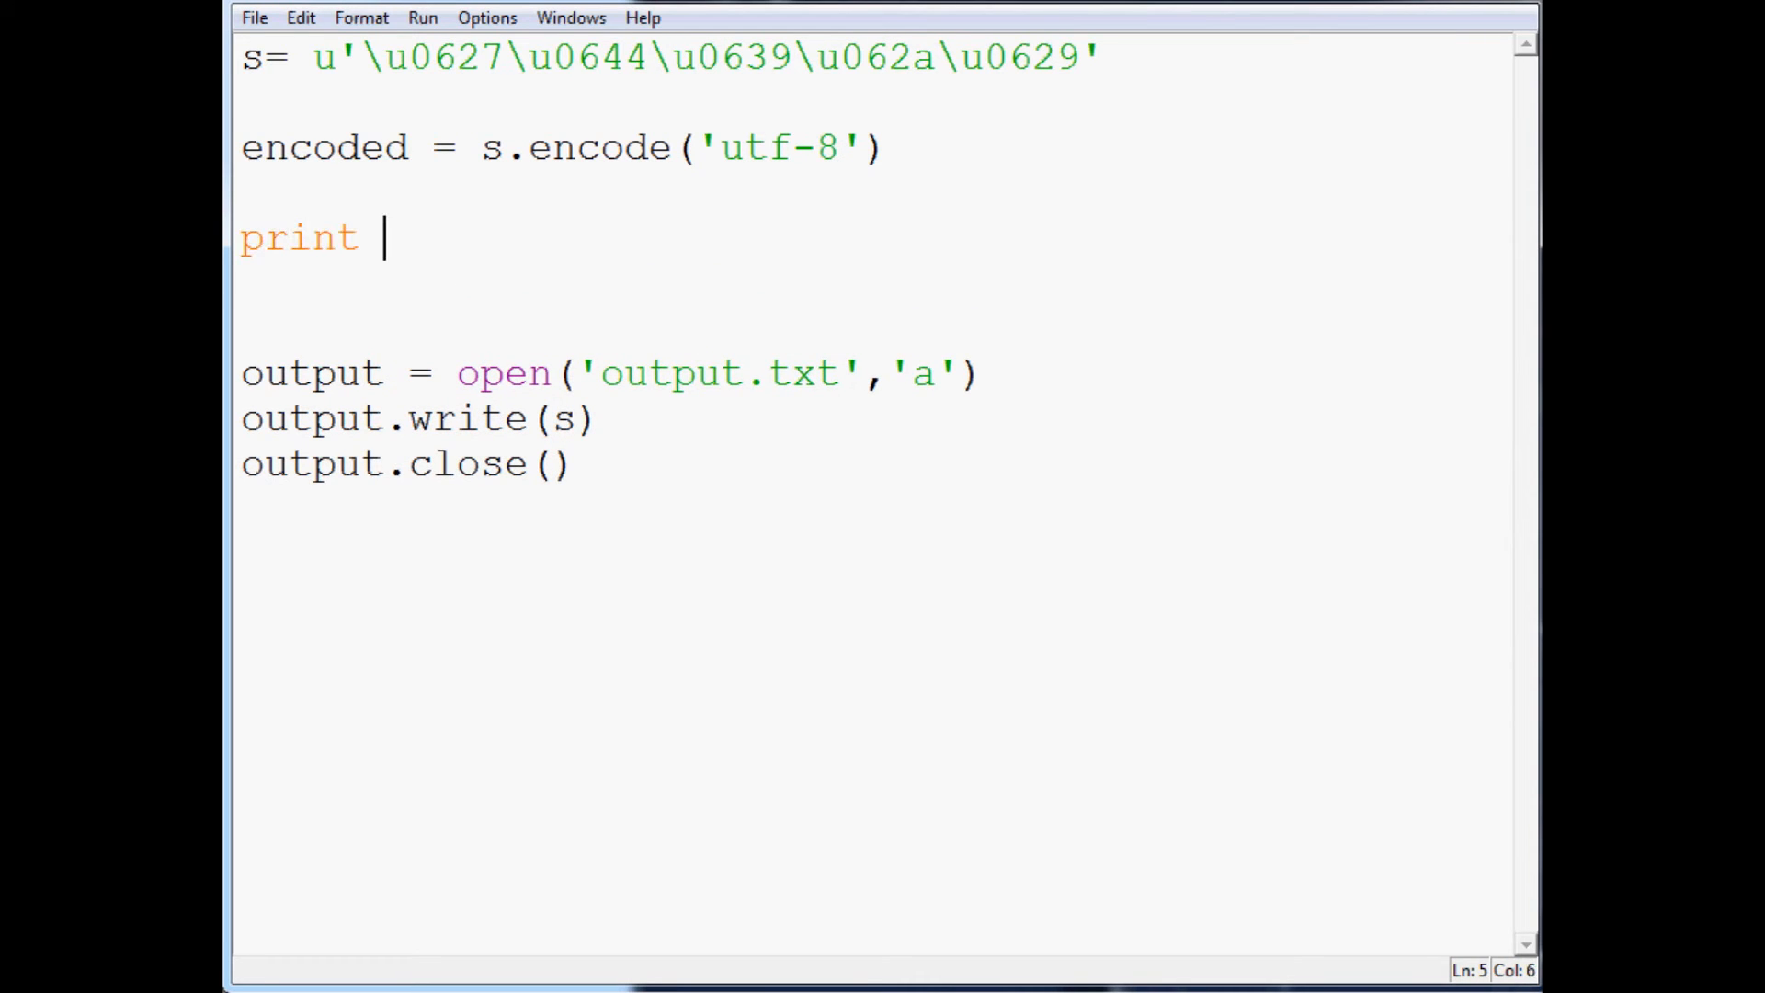
type("encoded")
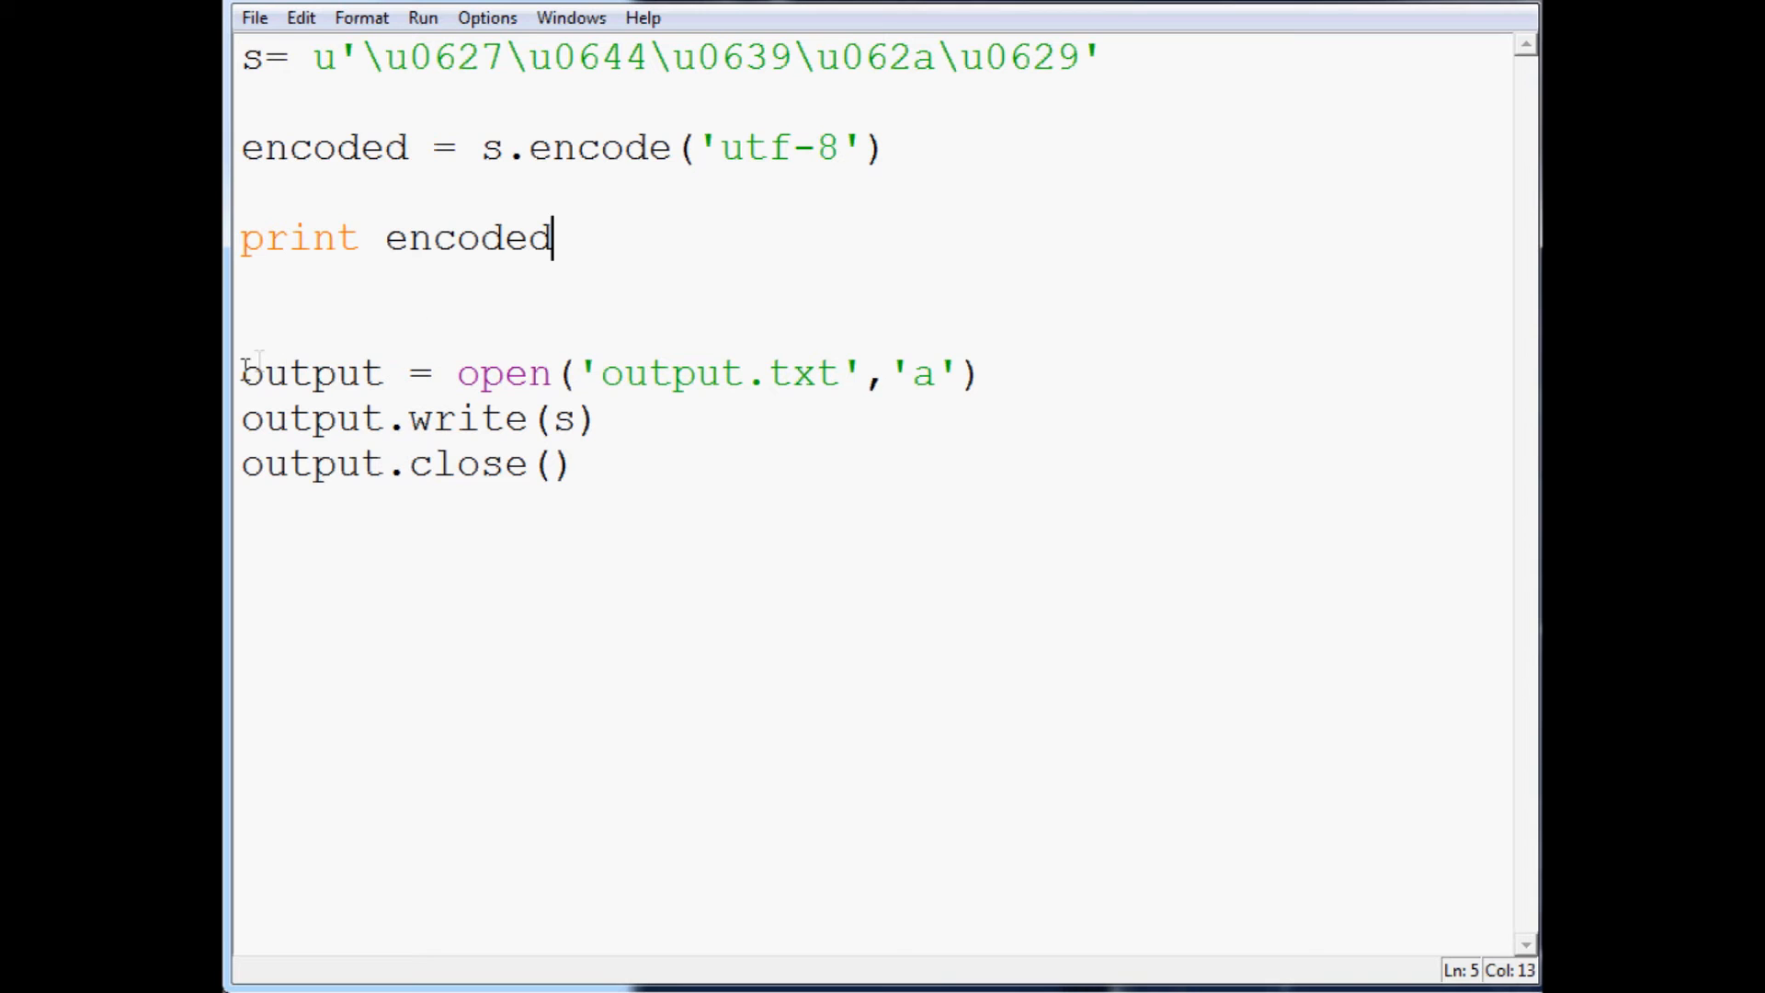
- Comment out the three file-writing lines with # and run the script
left_click(245, 369)
type("#")
type("#")
key("Down")
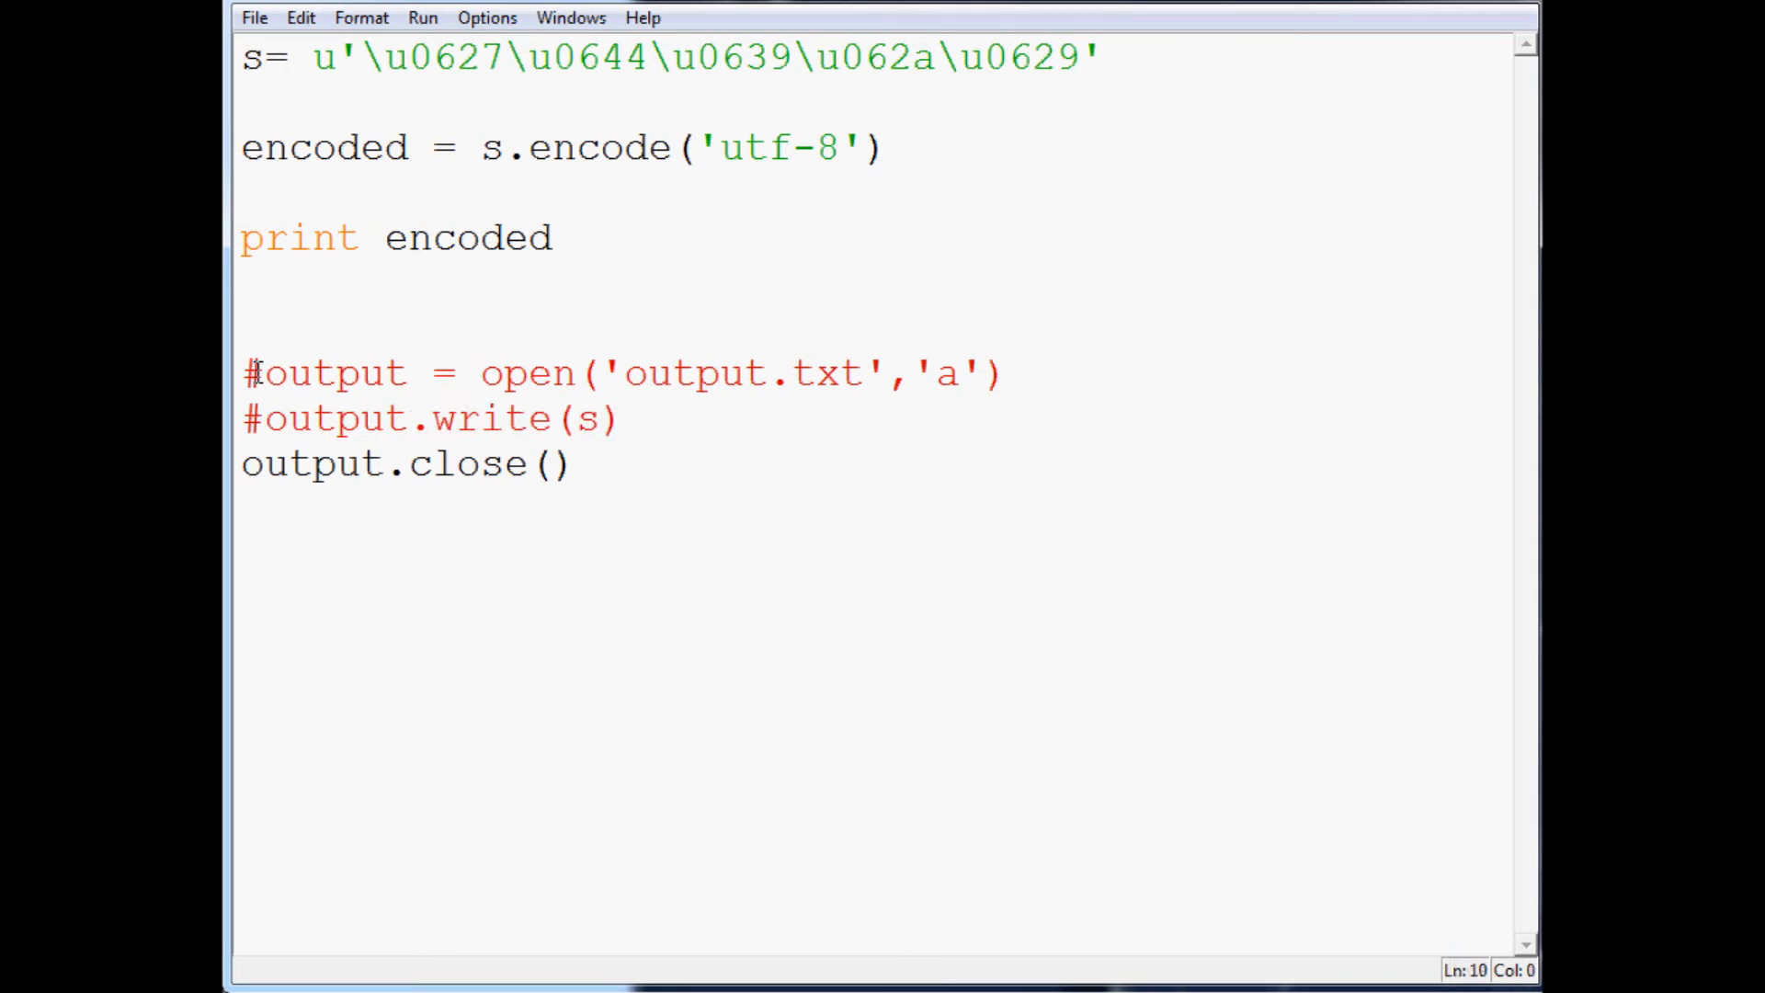
type("#")
key("F5")
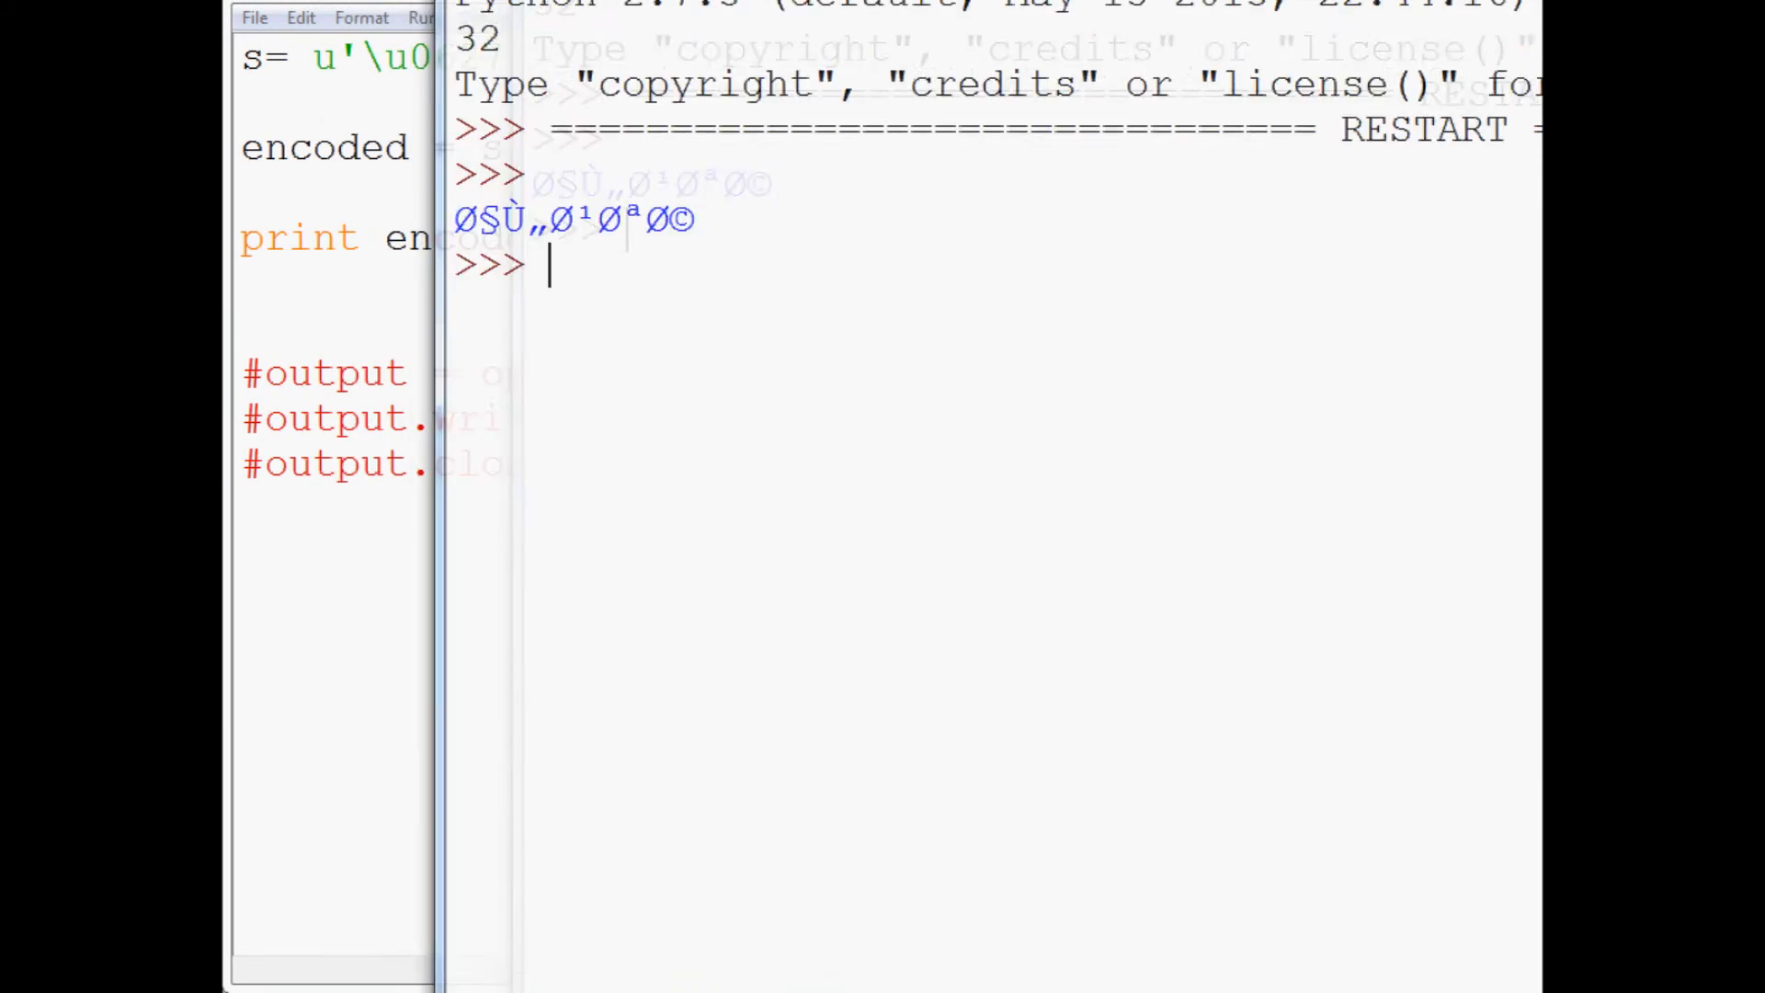
- Highlight the garbled Latin-character output line of the UTF-8 bytes in the shell
left_click_drag(344, 241, 611, 247)
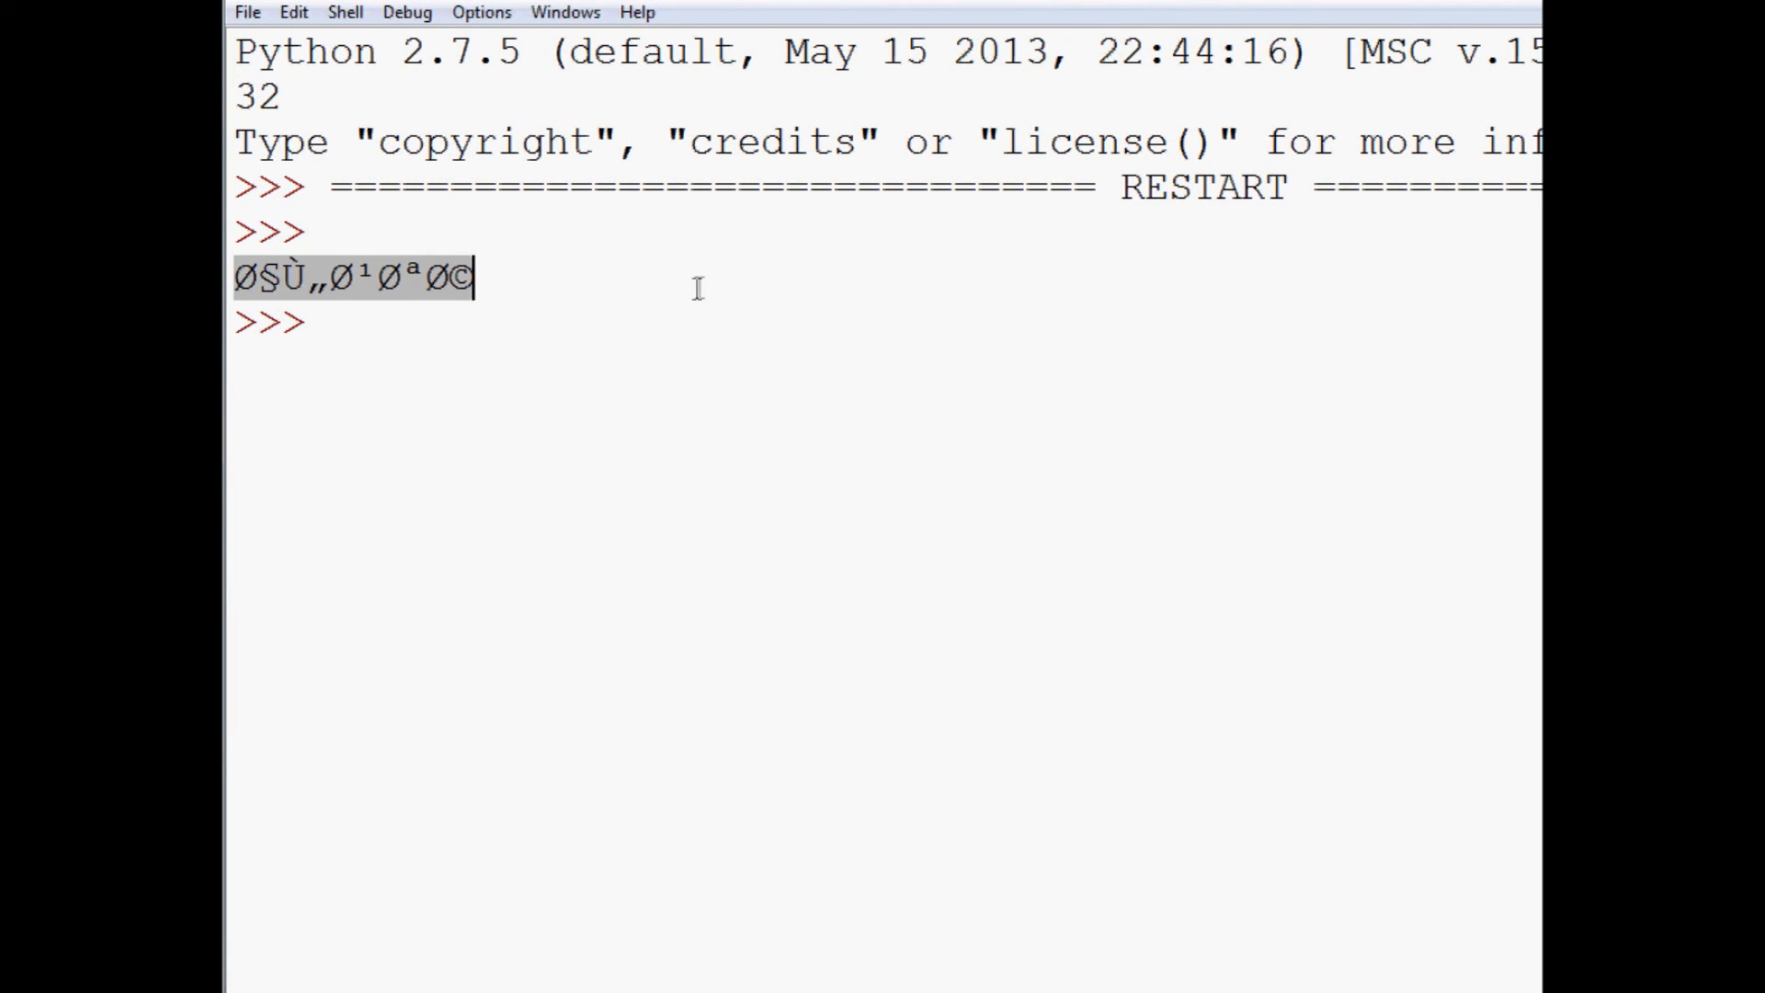
left_click(479, 276)
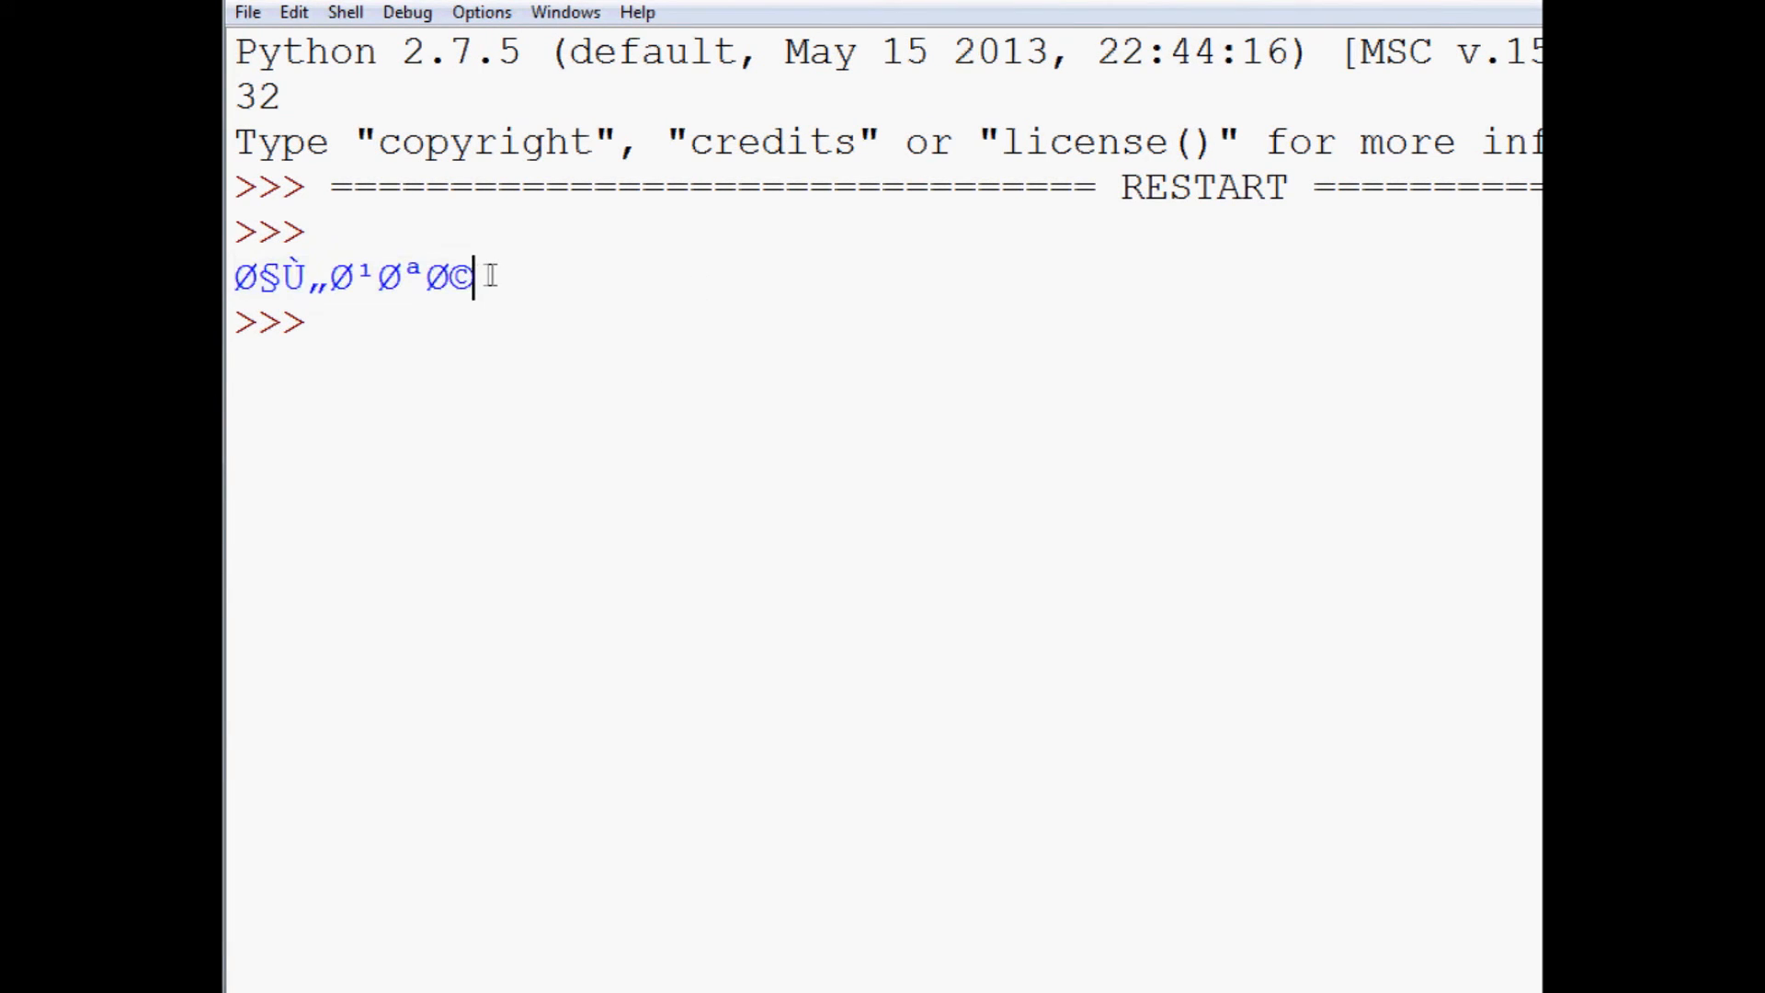
left_click_drag(476, 276, 234, 276)
left_click(477, 276)
left_click_drag(235, 289, 476, 276)
left_click(331, 231)
left_click_drag(237, 281, 511, 277)
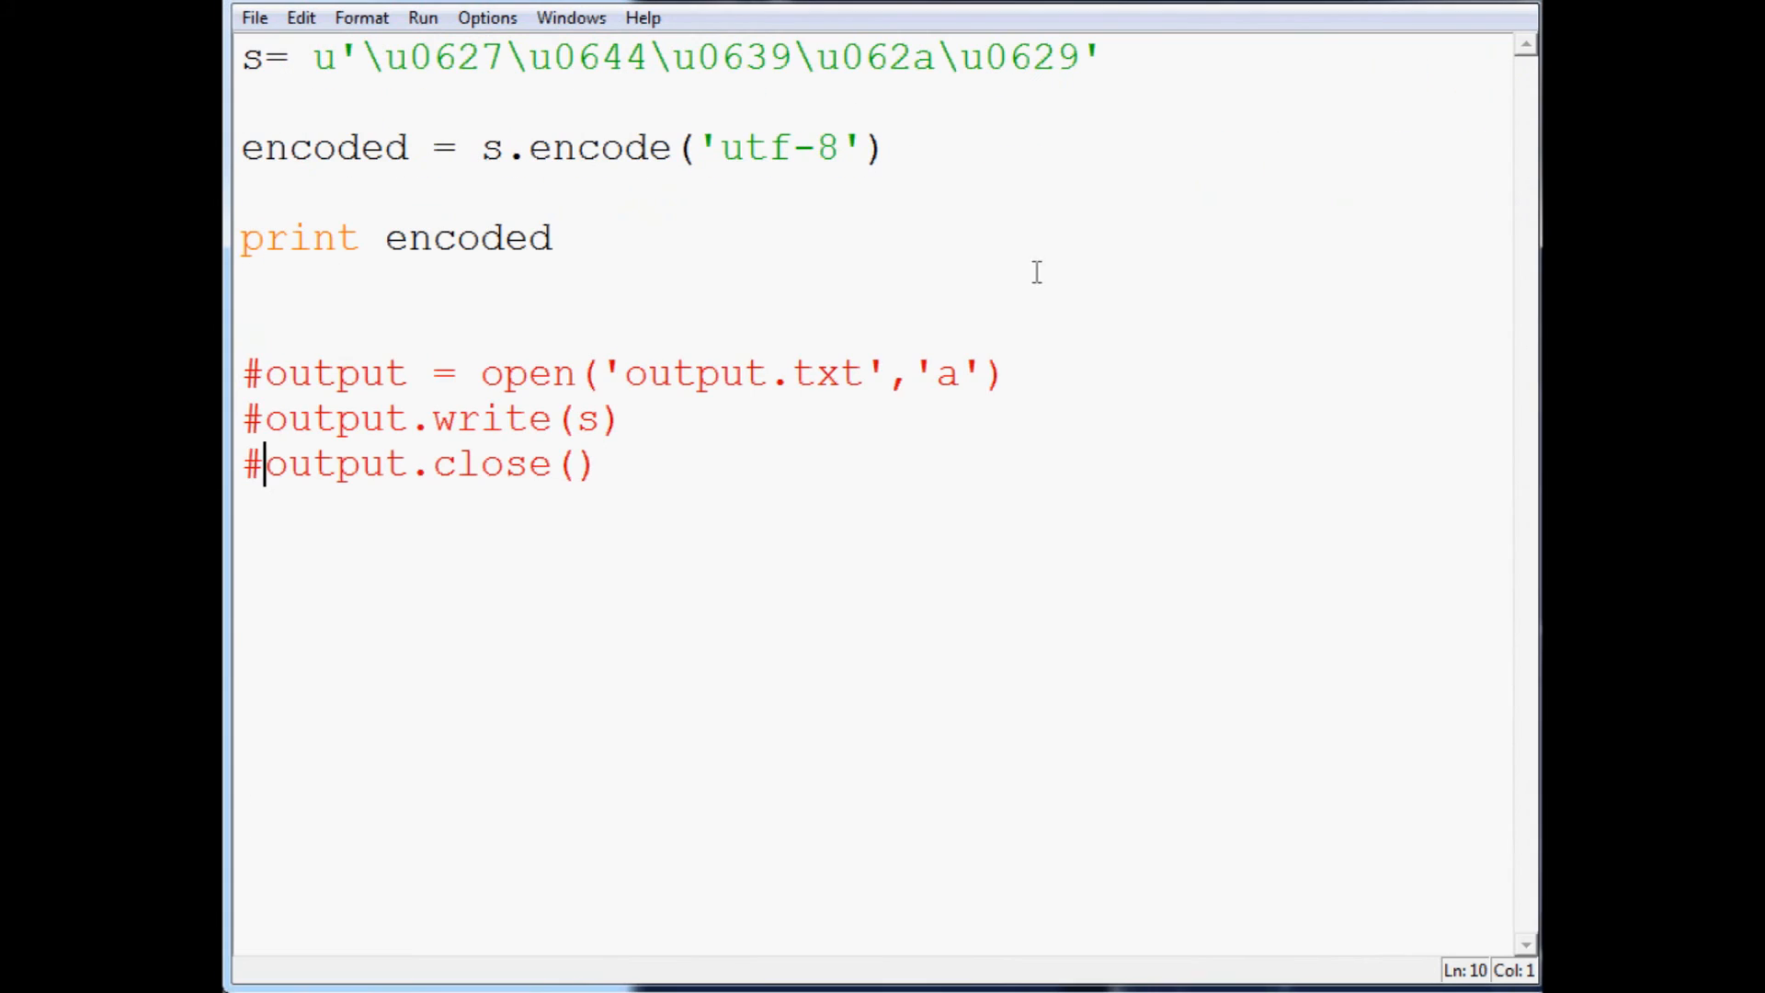
- Remove the # from the three file lines and change output.write(s) to output.write(encoded)
left_click(263, 377)
key("Delete")
left_click(263, 421)
key("Delete")
left_click(262, 467)
key("Delete")
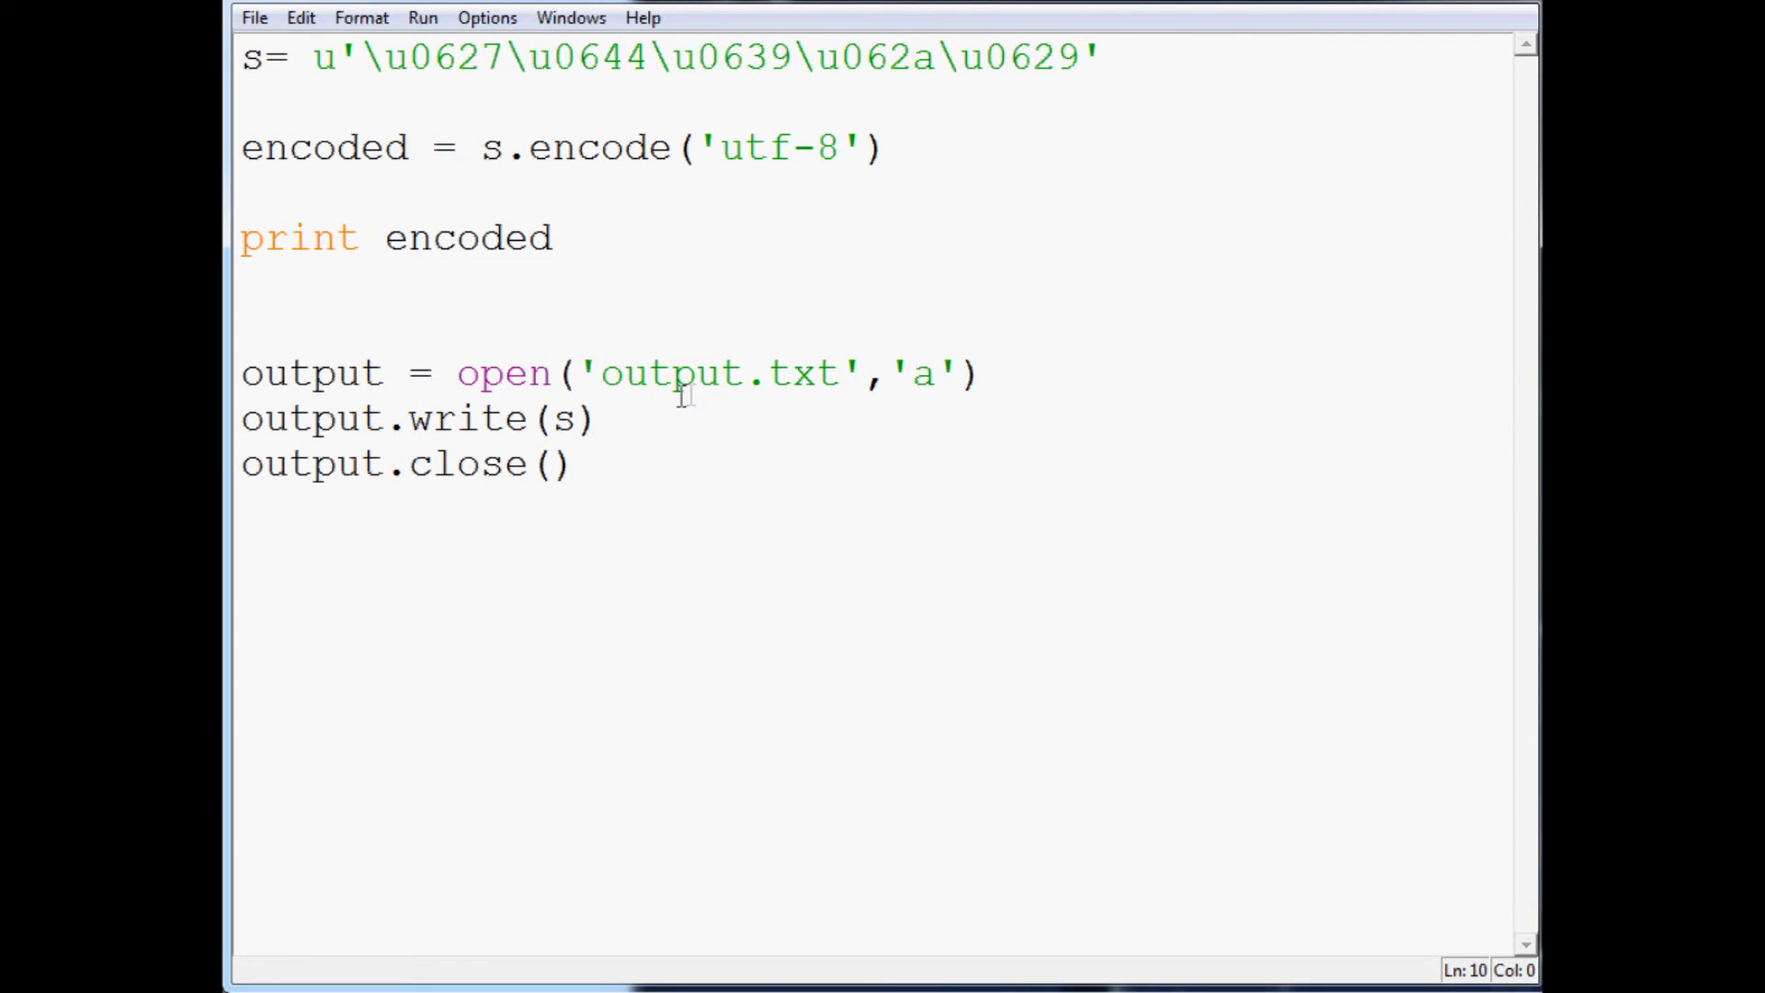
left_click_drag(579, 419, 555, 419)
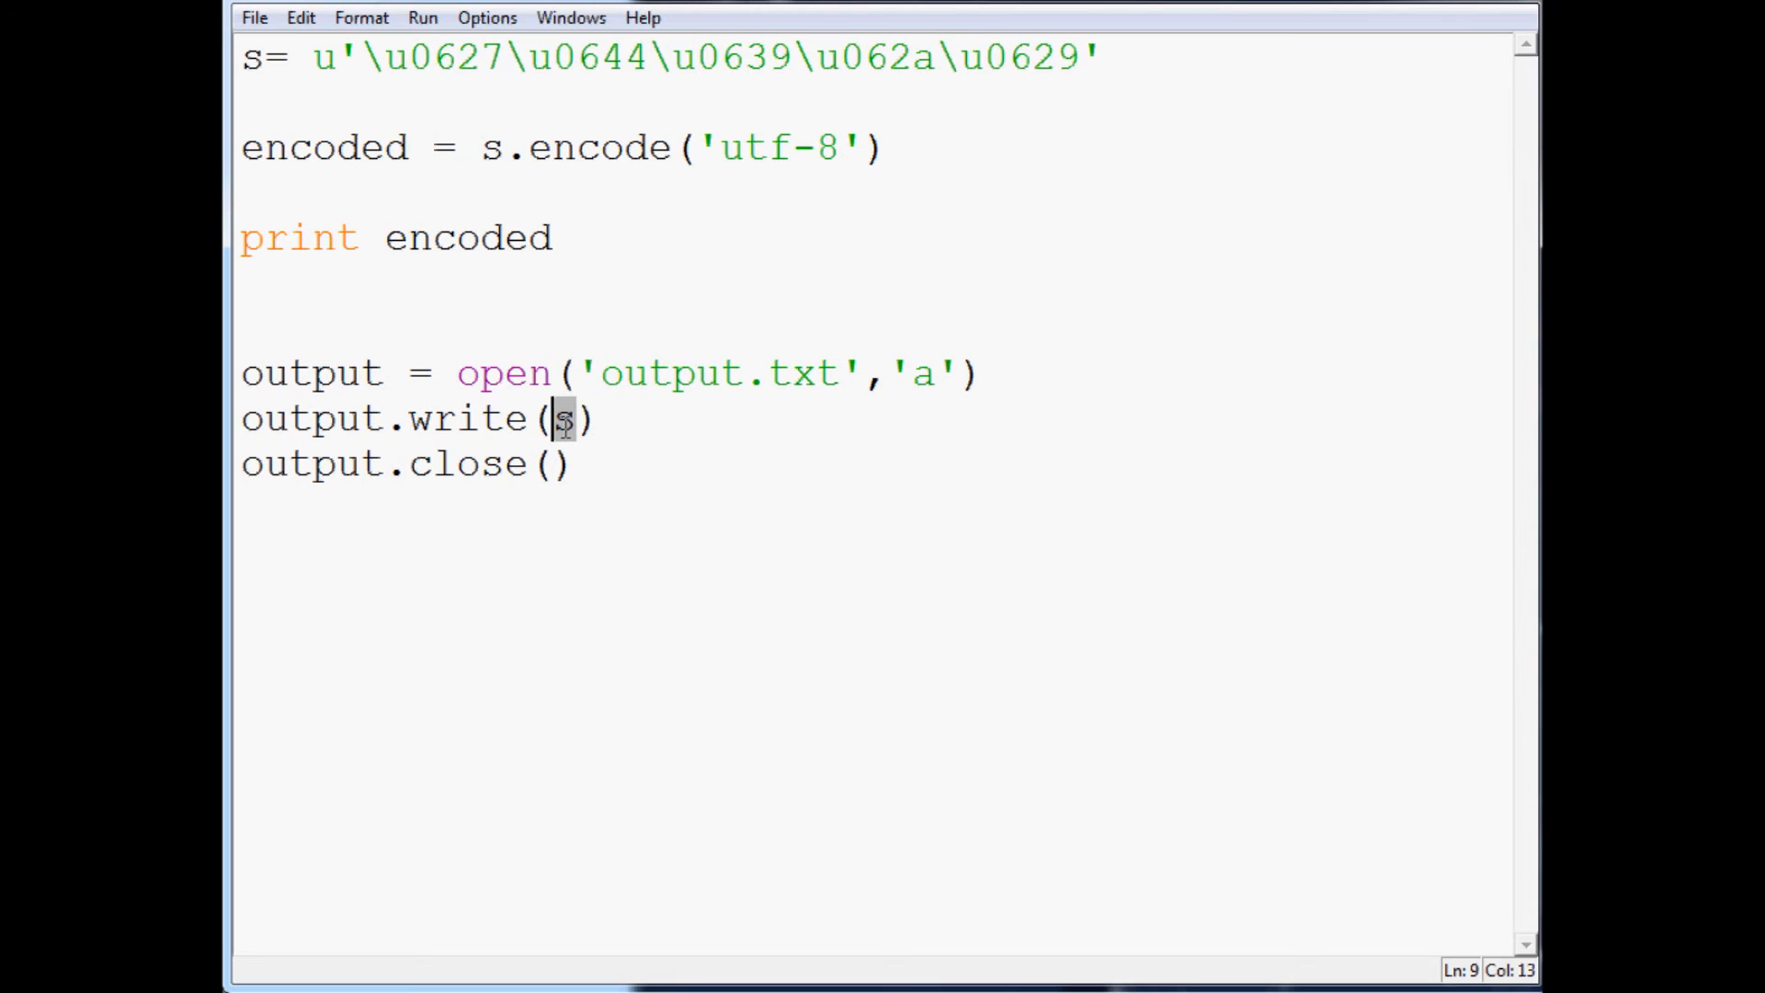
type("encoded")
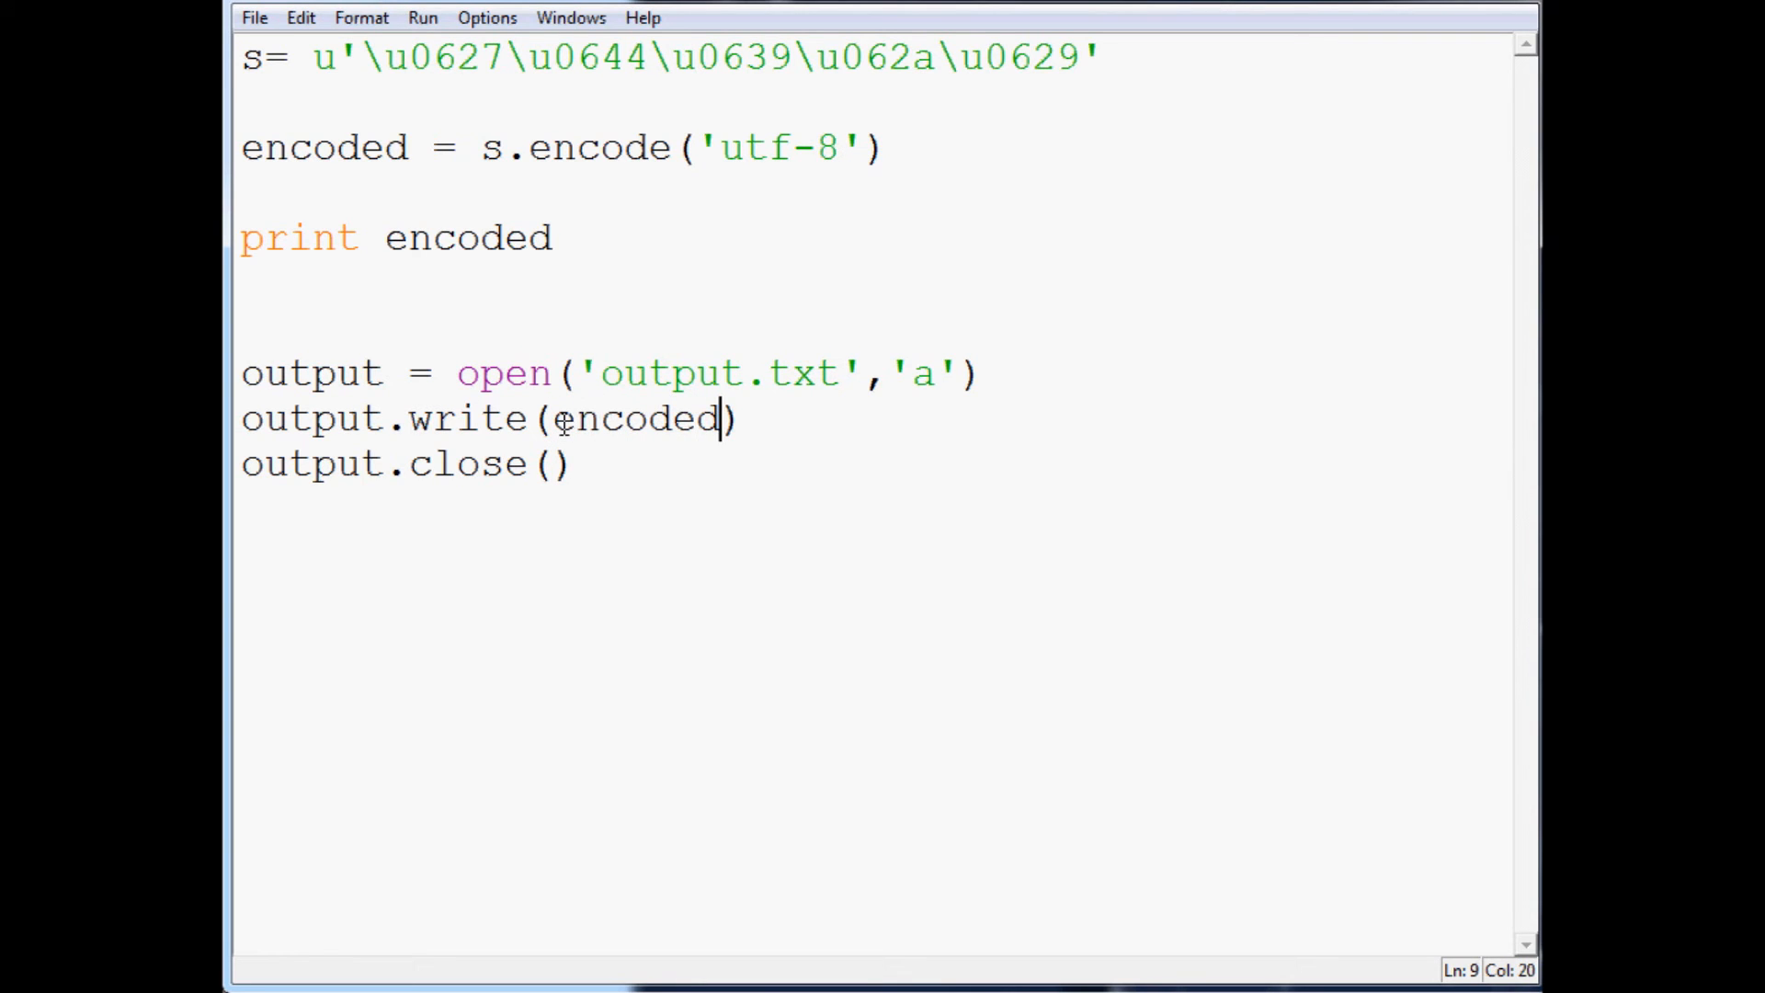
left_click(634, 465)
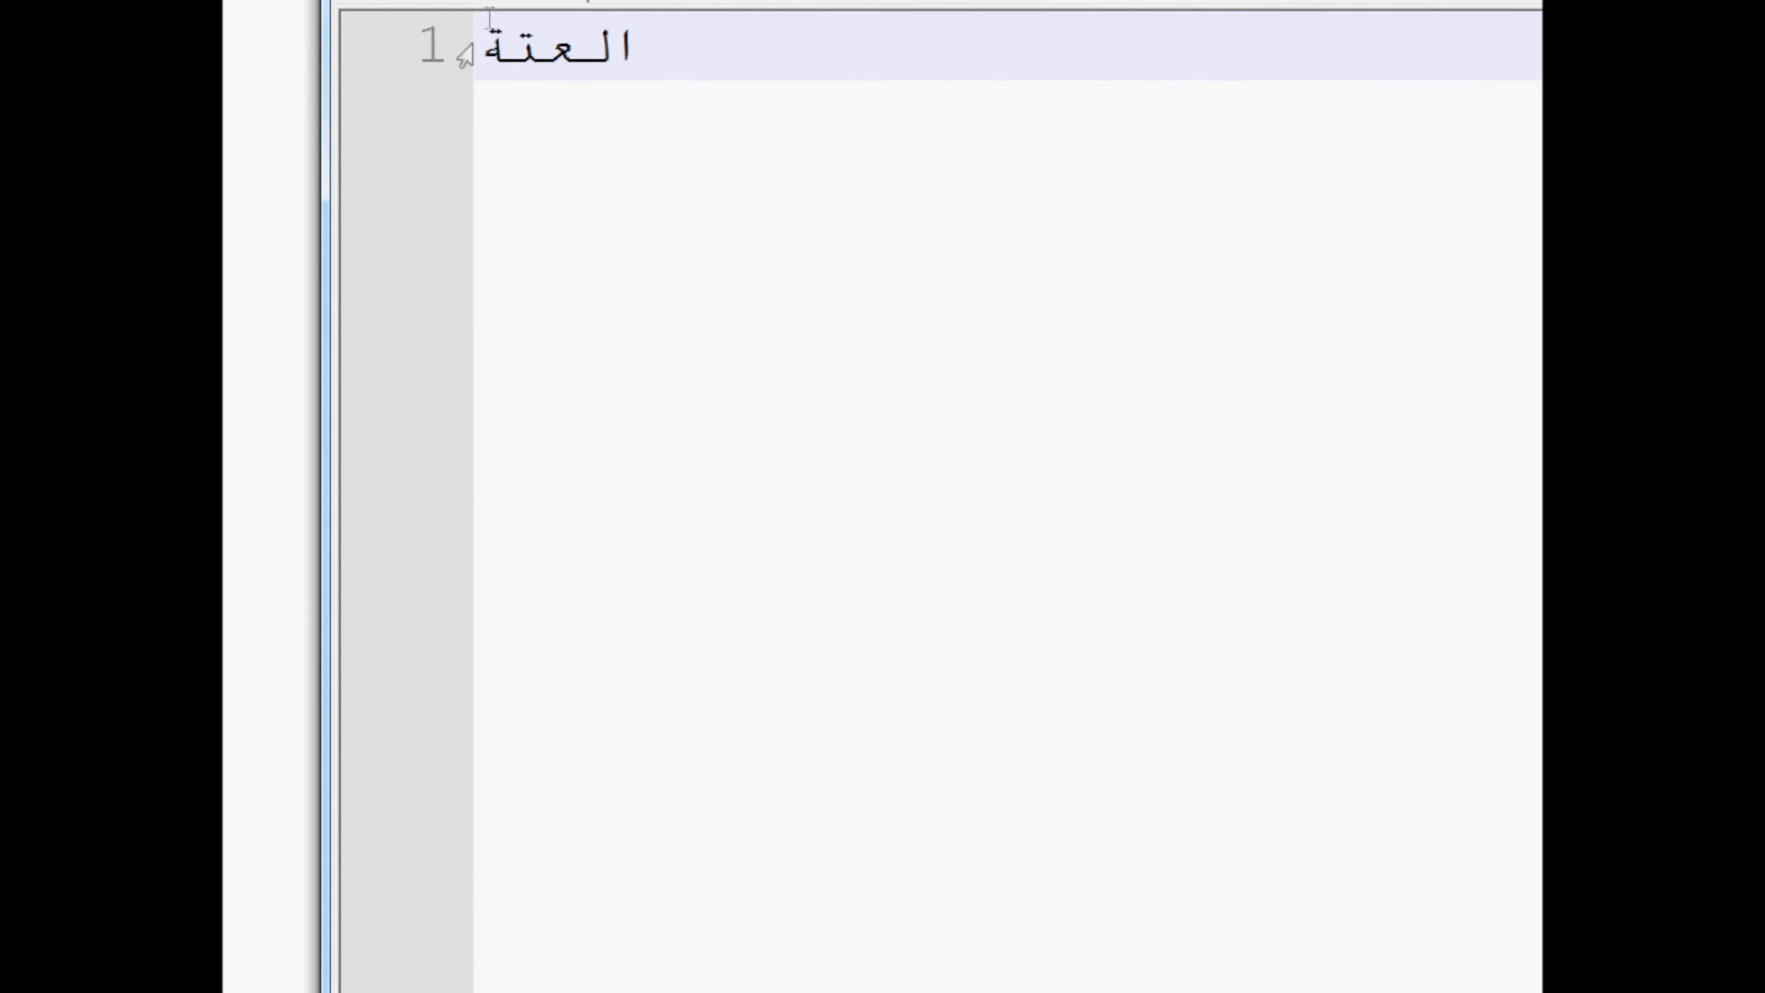
- Compare the correct Arabic word in output.txt with the shell's garbled line, then return to the editor
left_click_drag(480, 49, 670, 55)
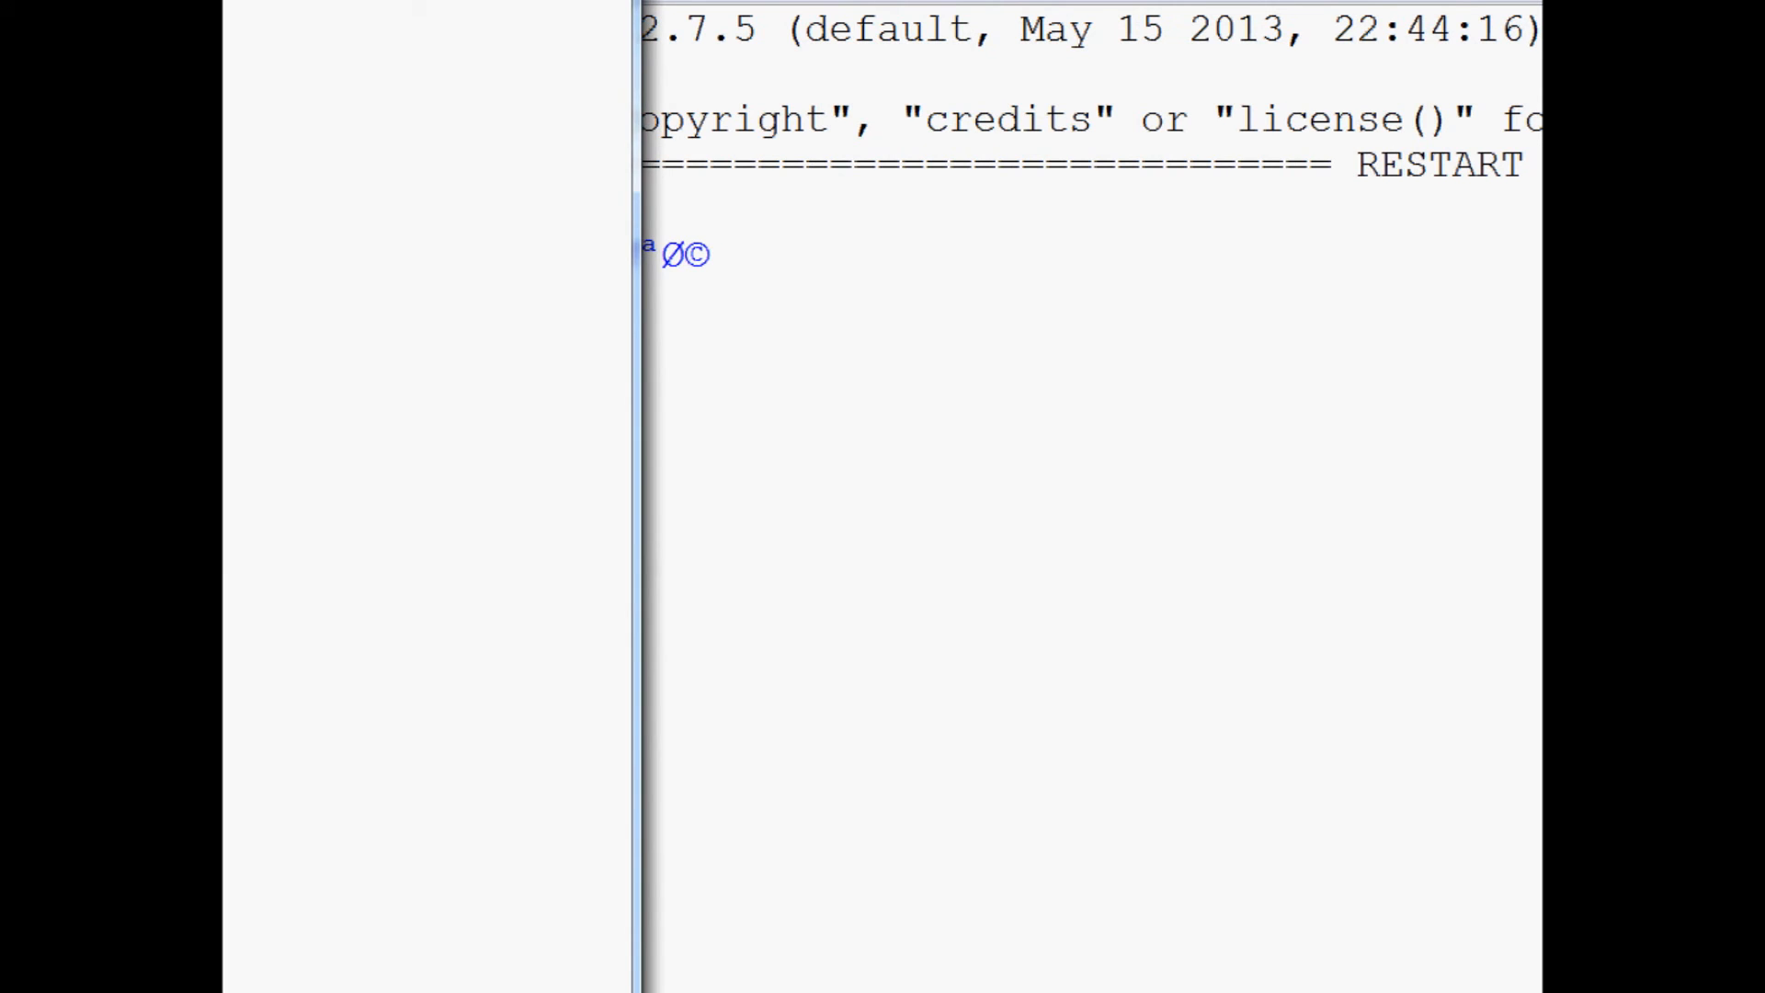
left_click_drag(751, 253, 393, 228)
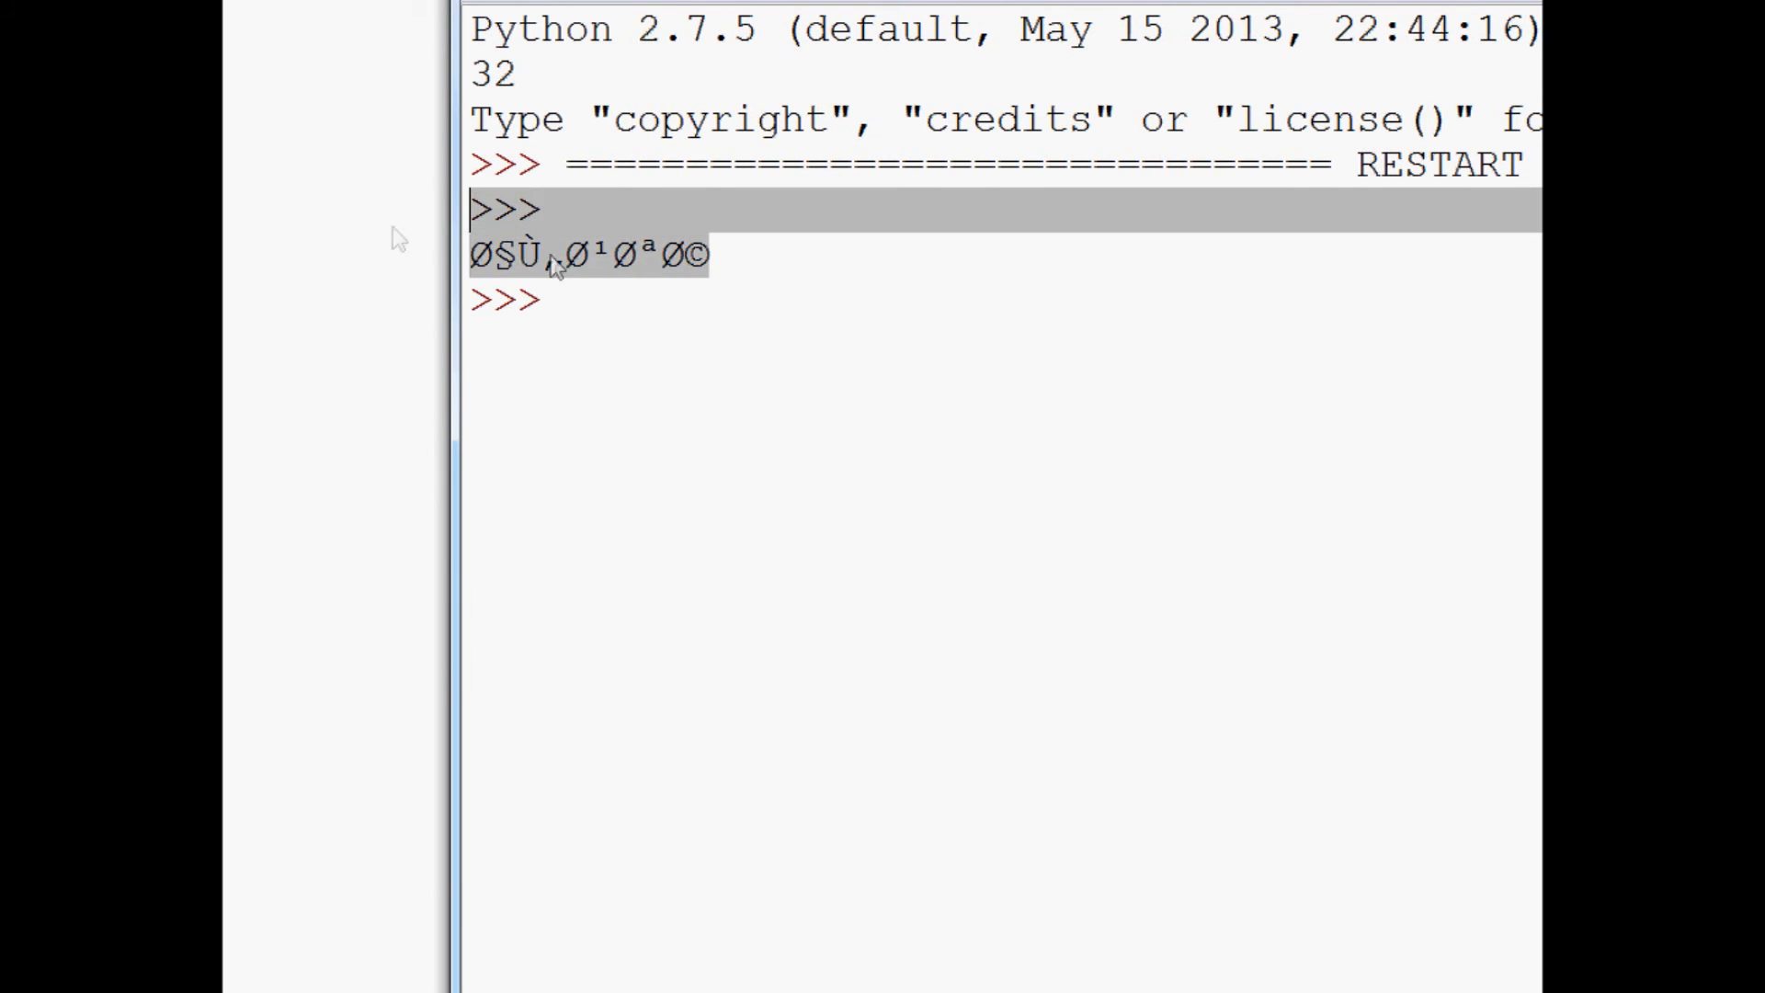
left_click(713, 252)
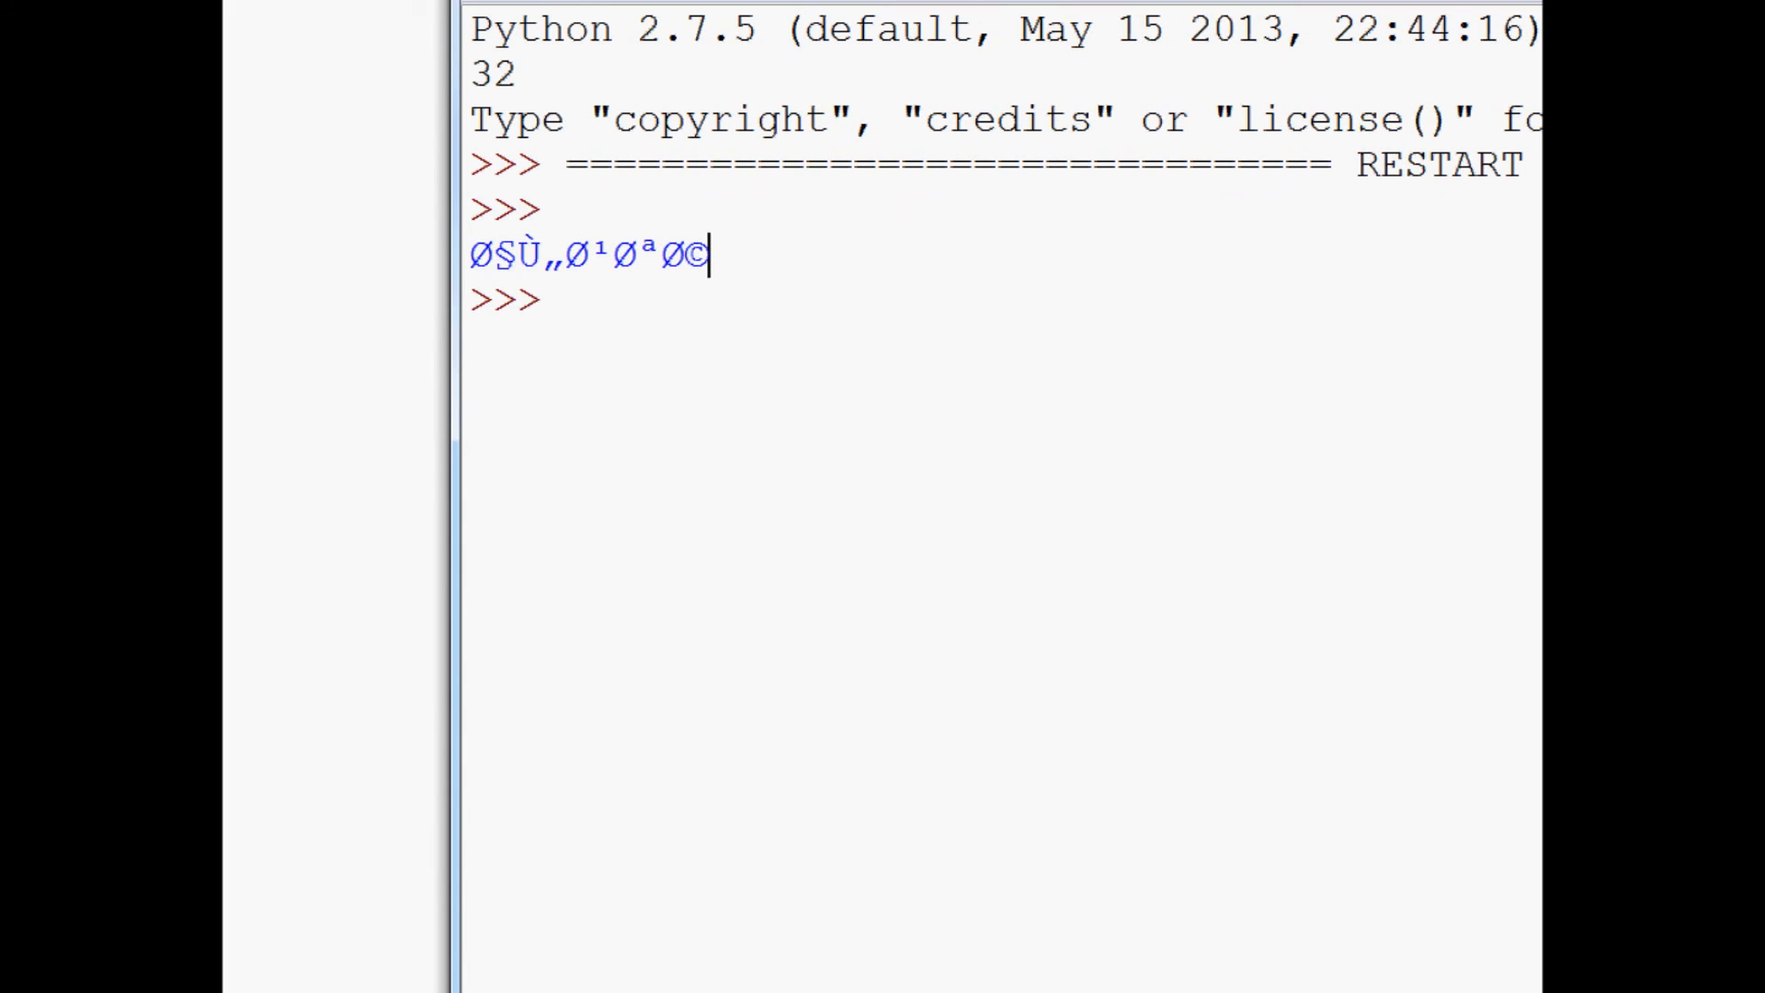
left_click(351, 147)
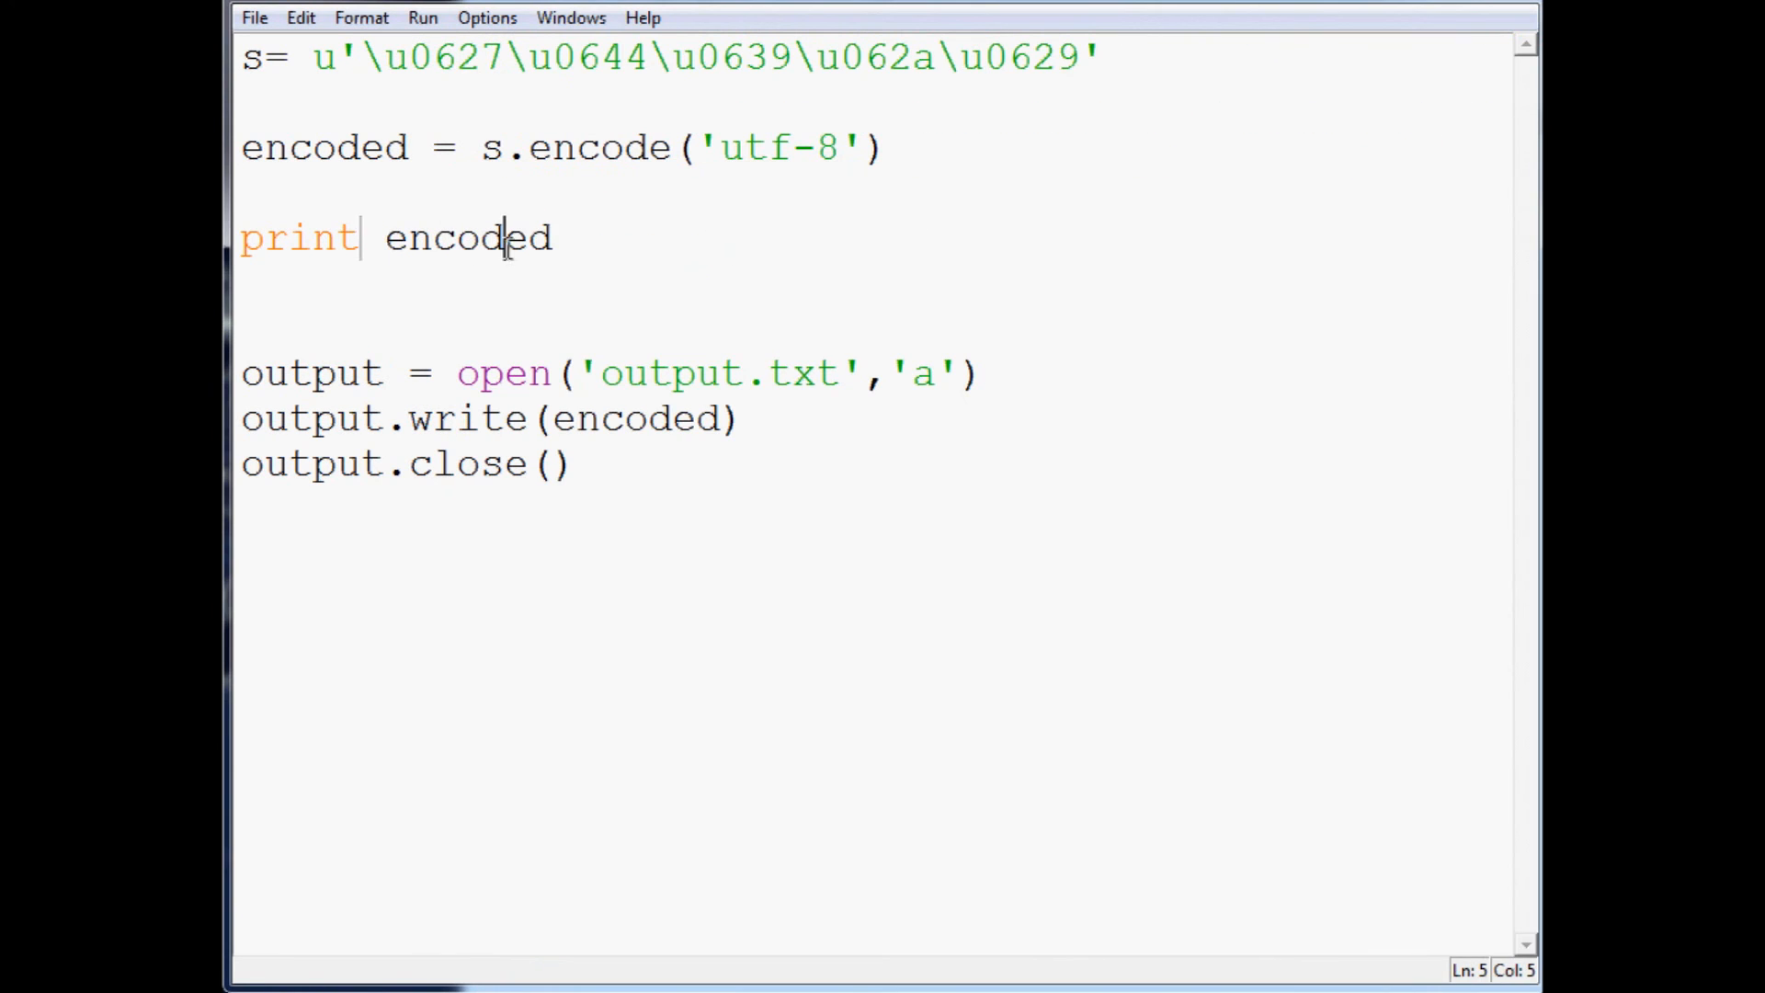
- Change the print line to print s and delete the u prefix from the string literal
double_click(512, 238)
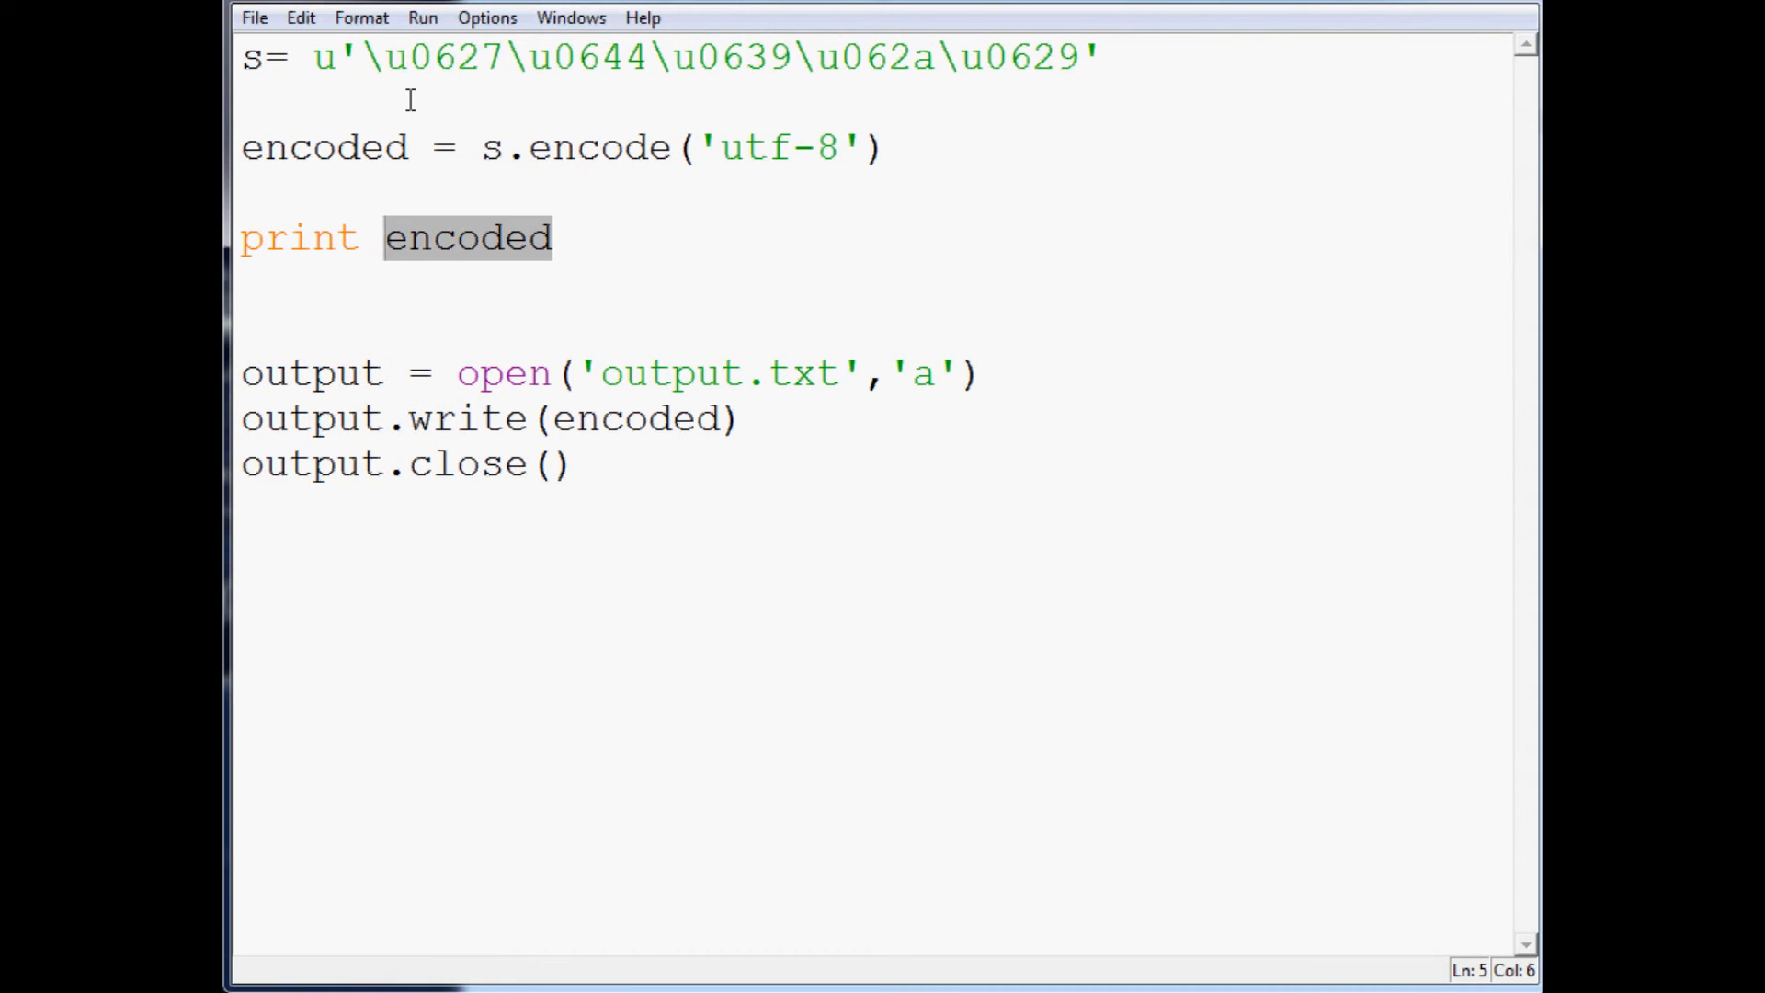
type("s")
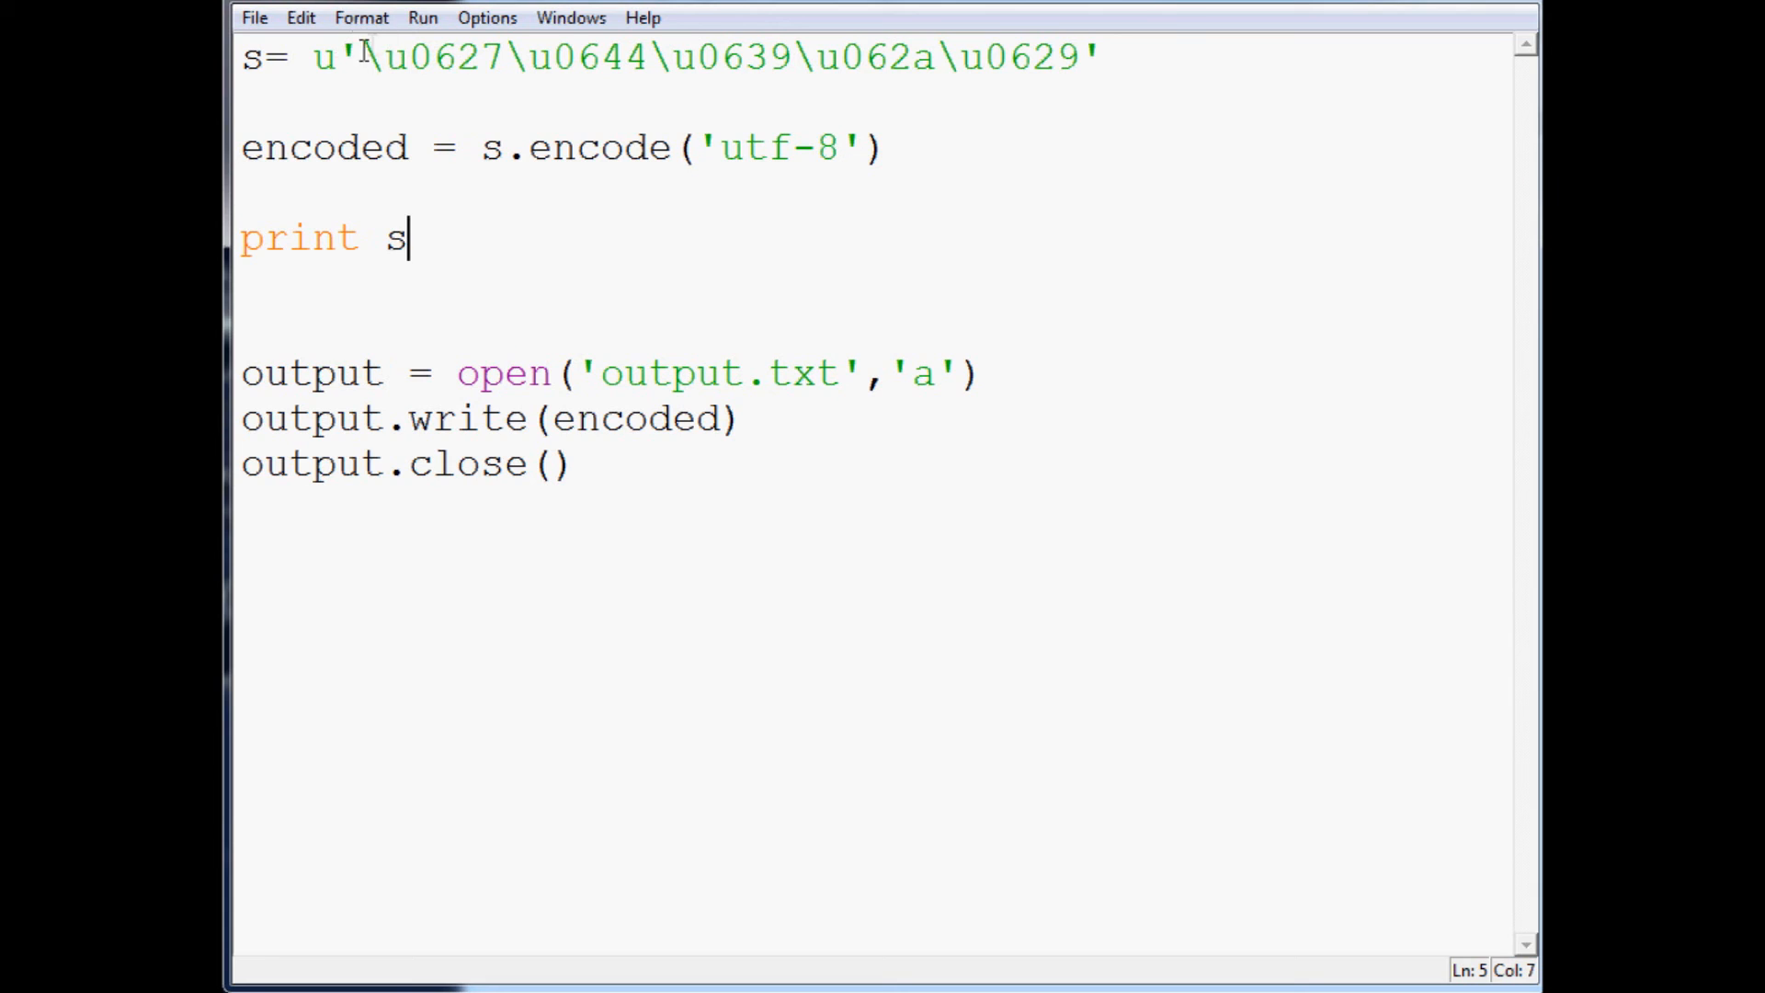
left_click_drag(362, 57, 390, 59)
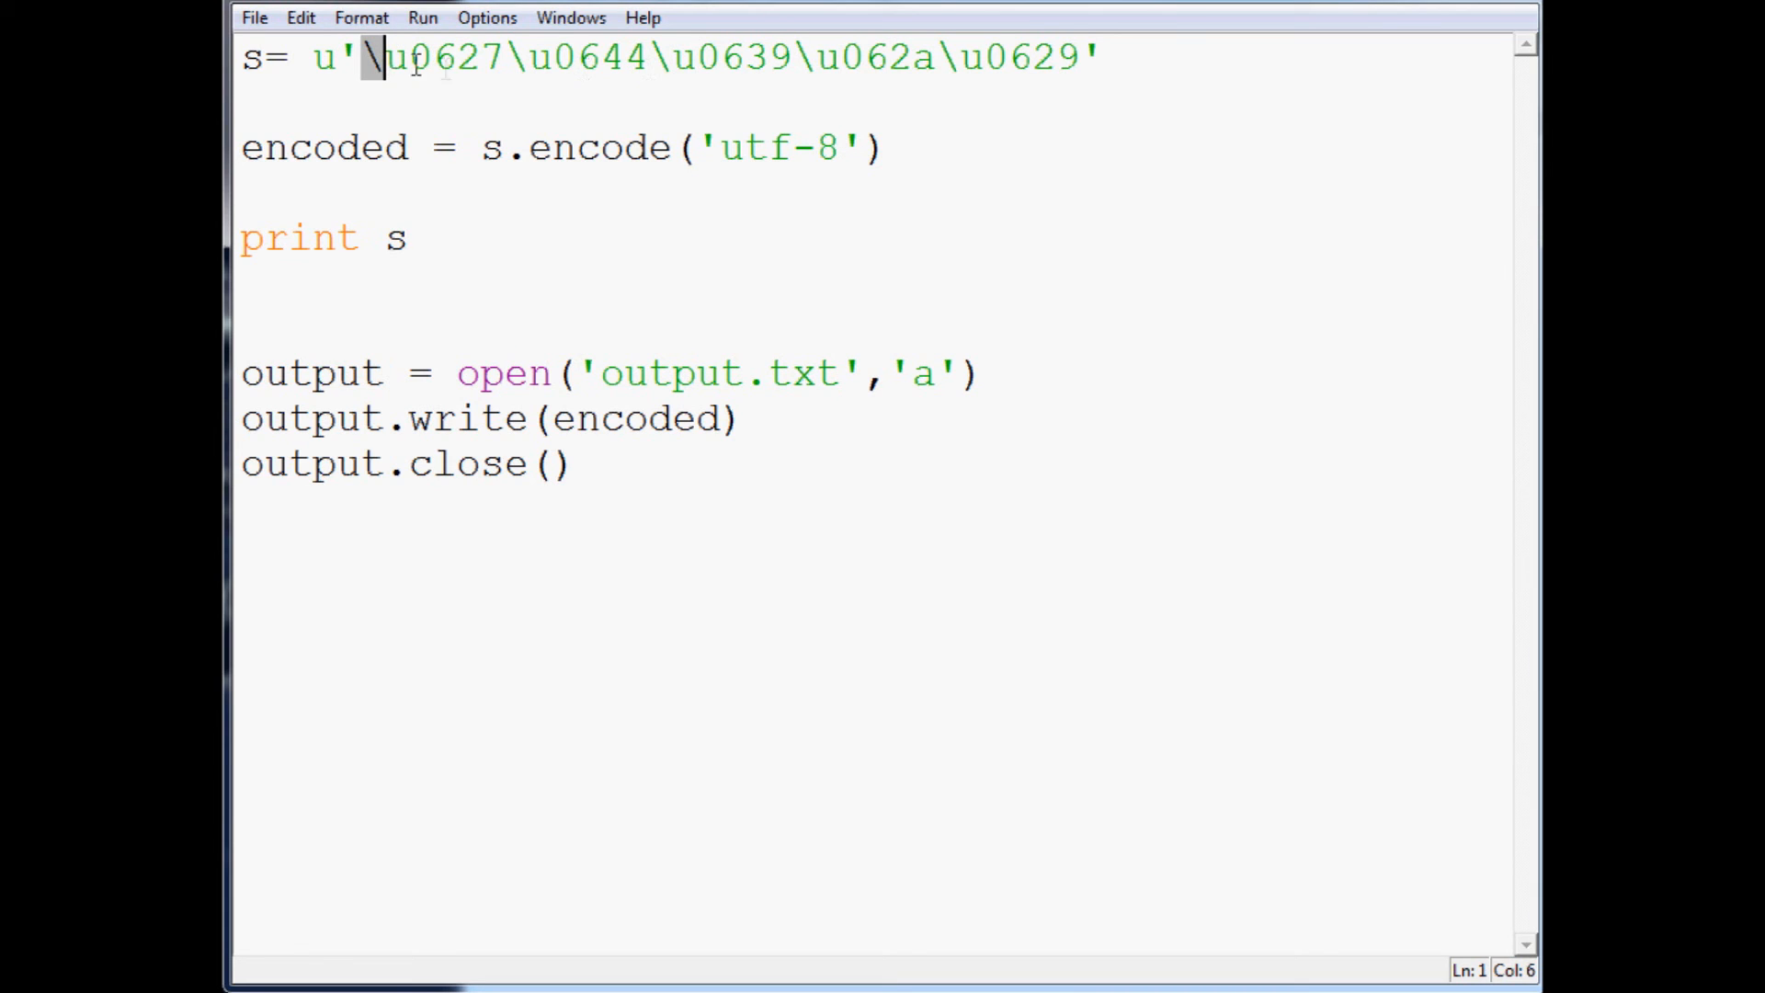
mouse_move(362, 57)
left_mouse_down()
mouse_move(413, 59)
mouse_move(339, 59)
left_mouse_up()
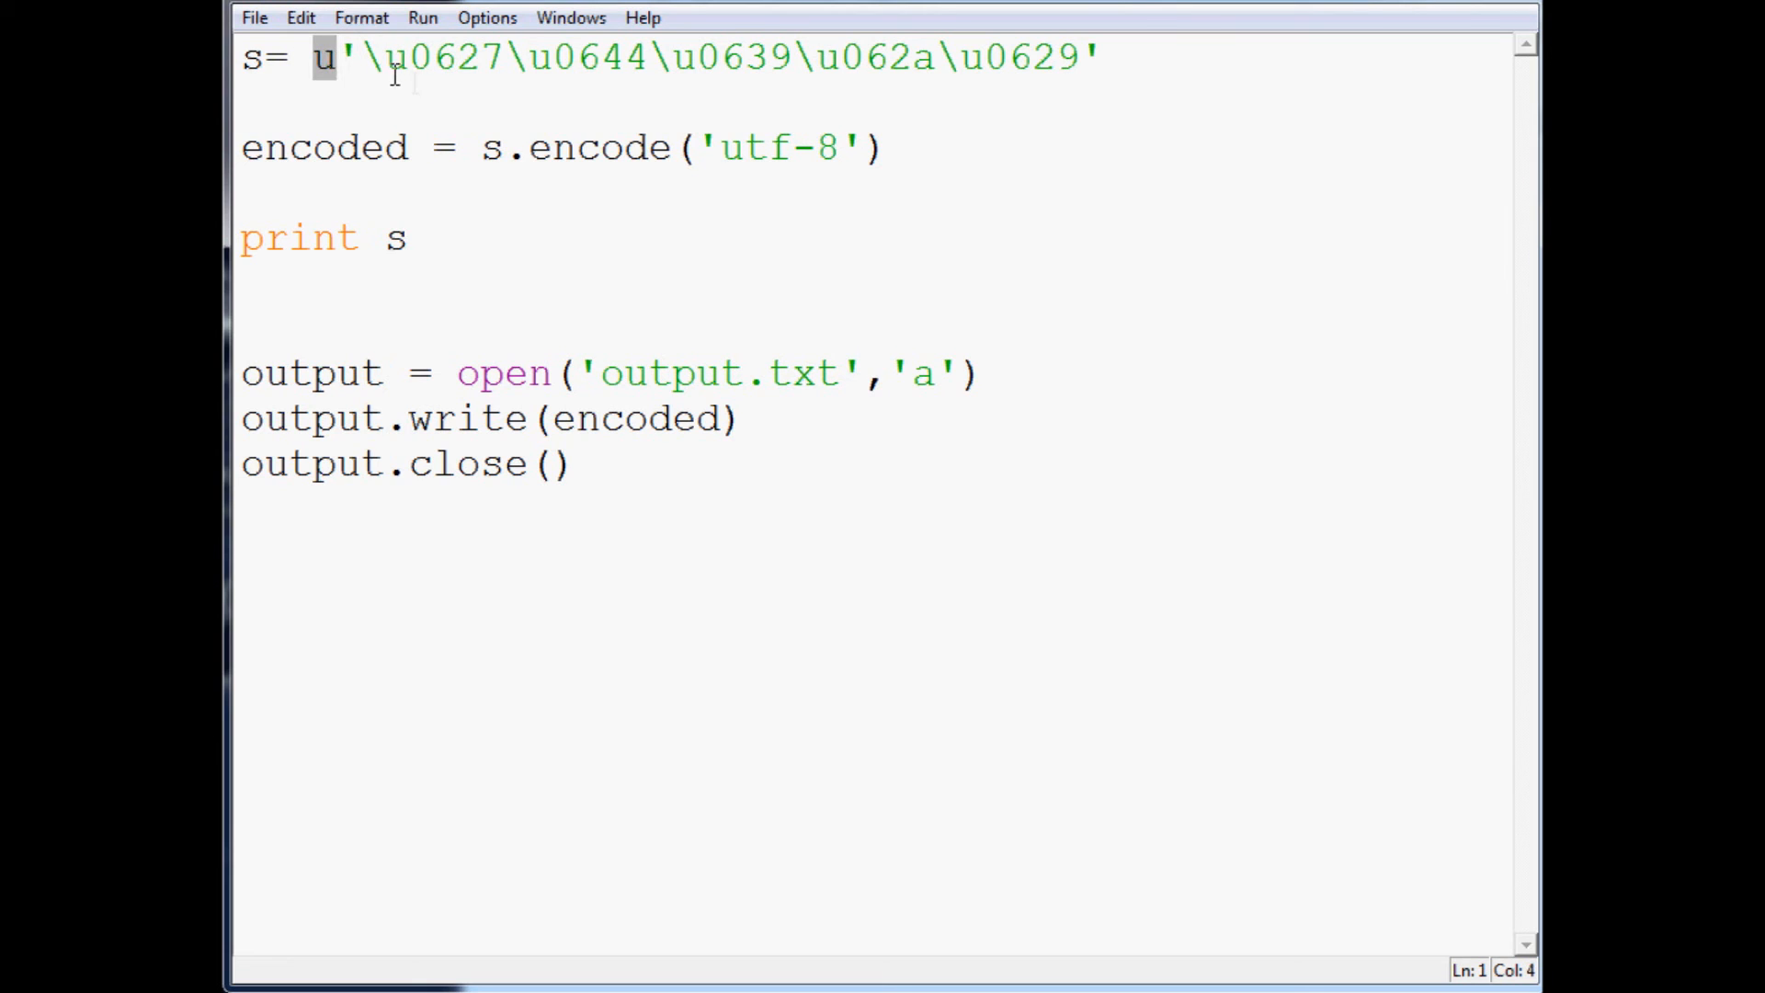
key("Delete")
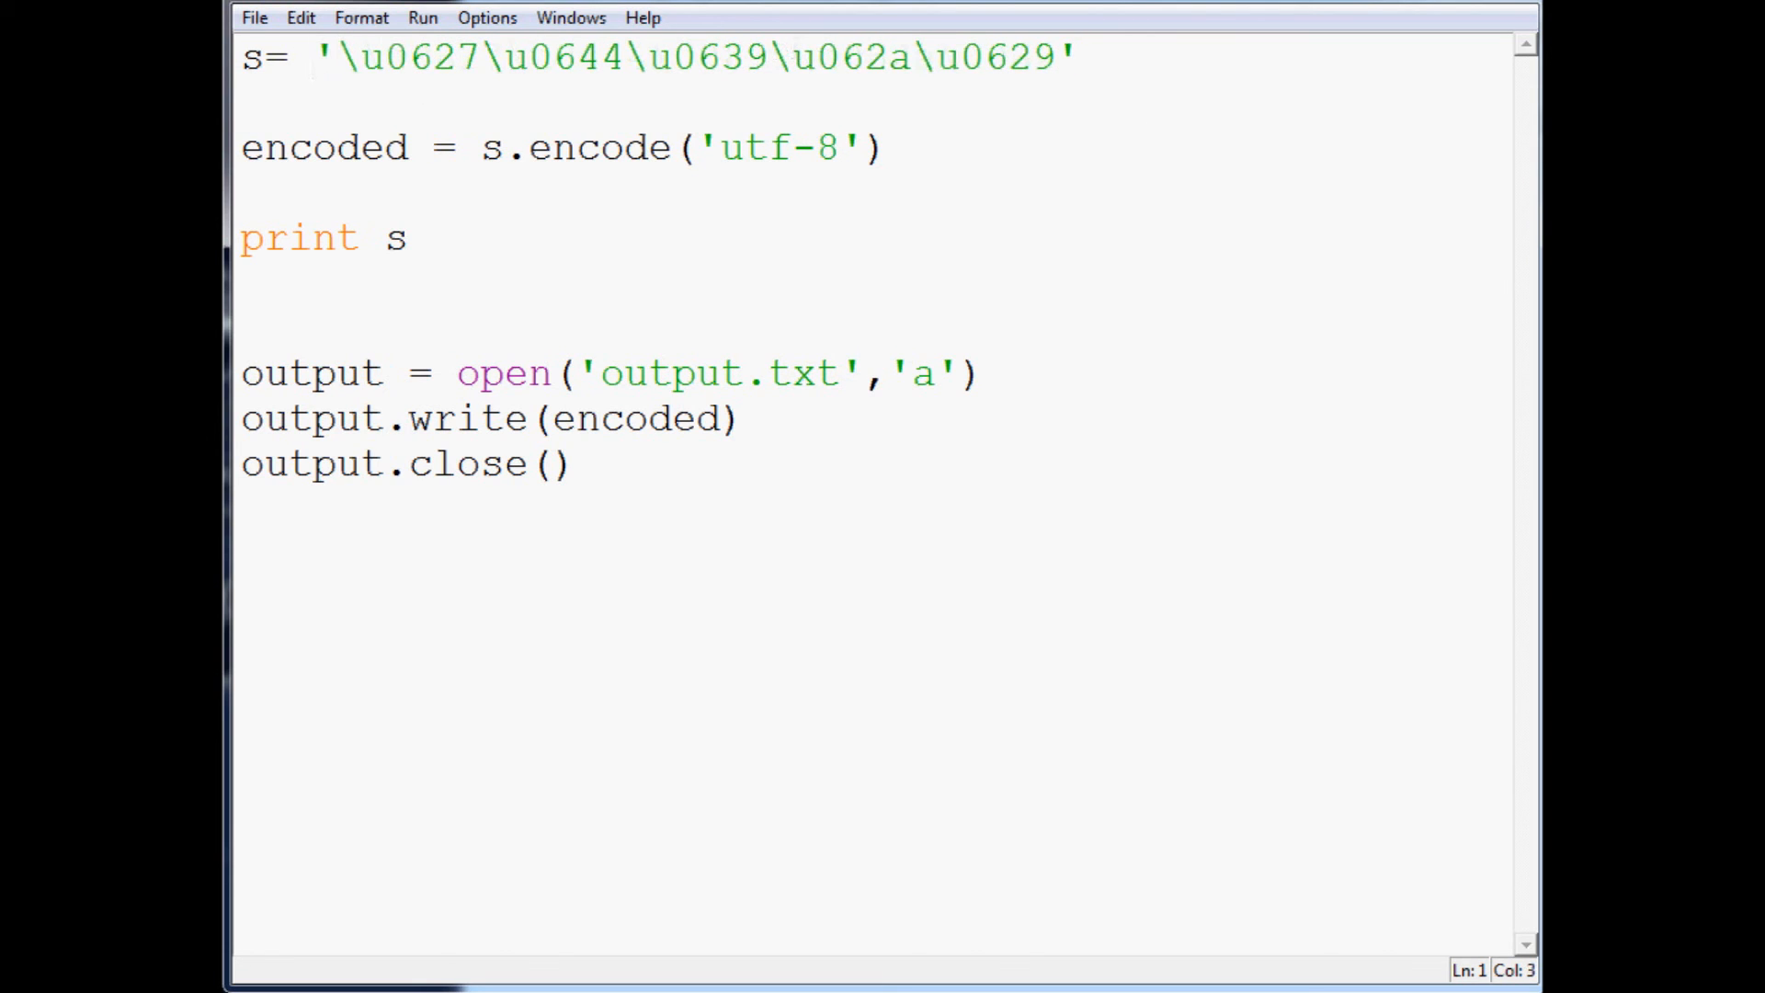
- Comment out the encode, open, write and close lines with #
left_click(243, 148)
type("#")
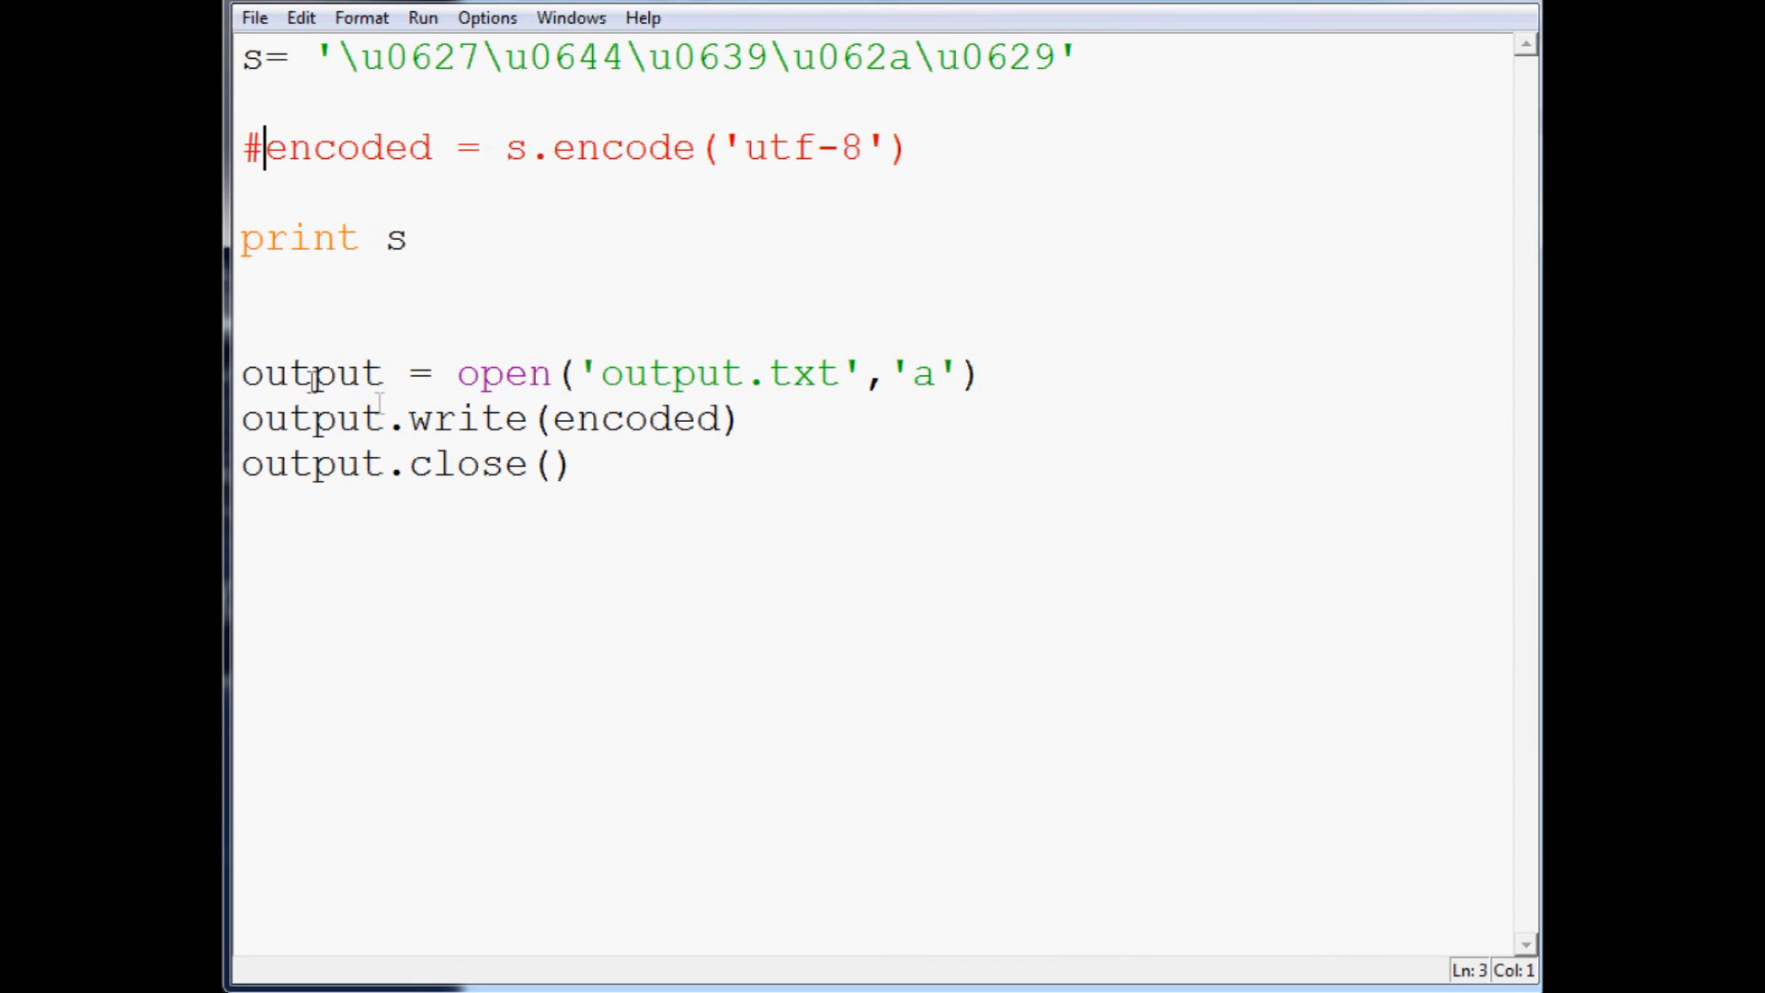
left_click(244, 374)
type("#")
key("Down")
type("#")
key("Down")
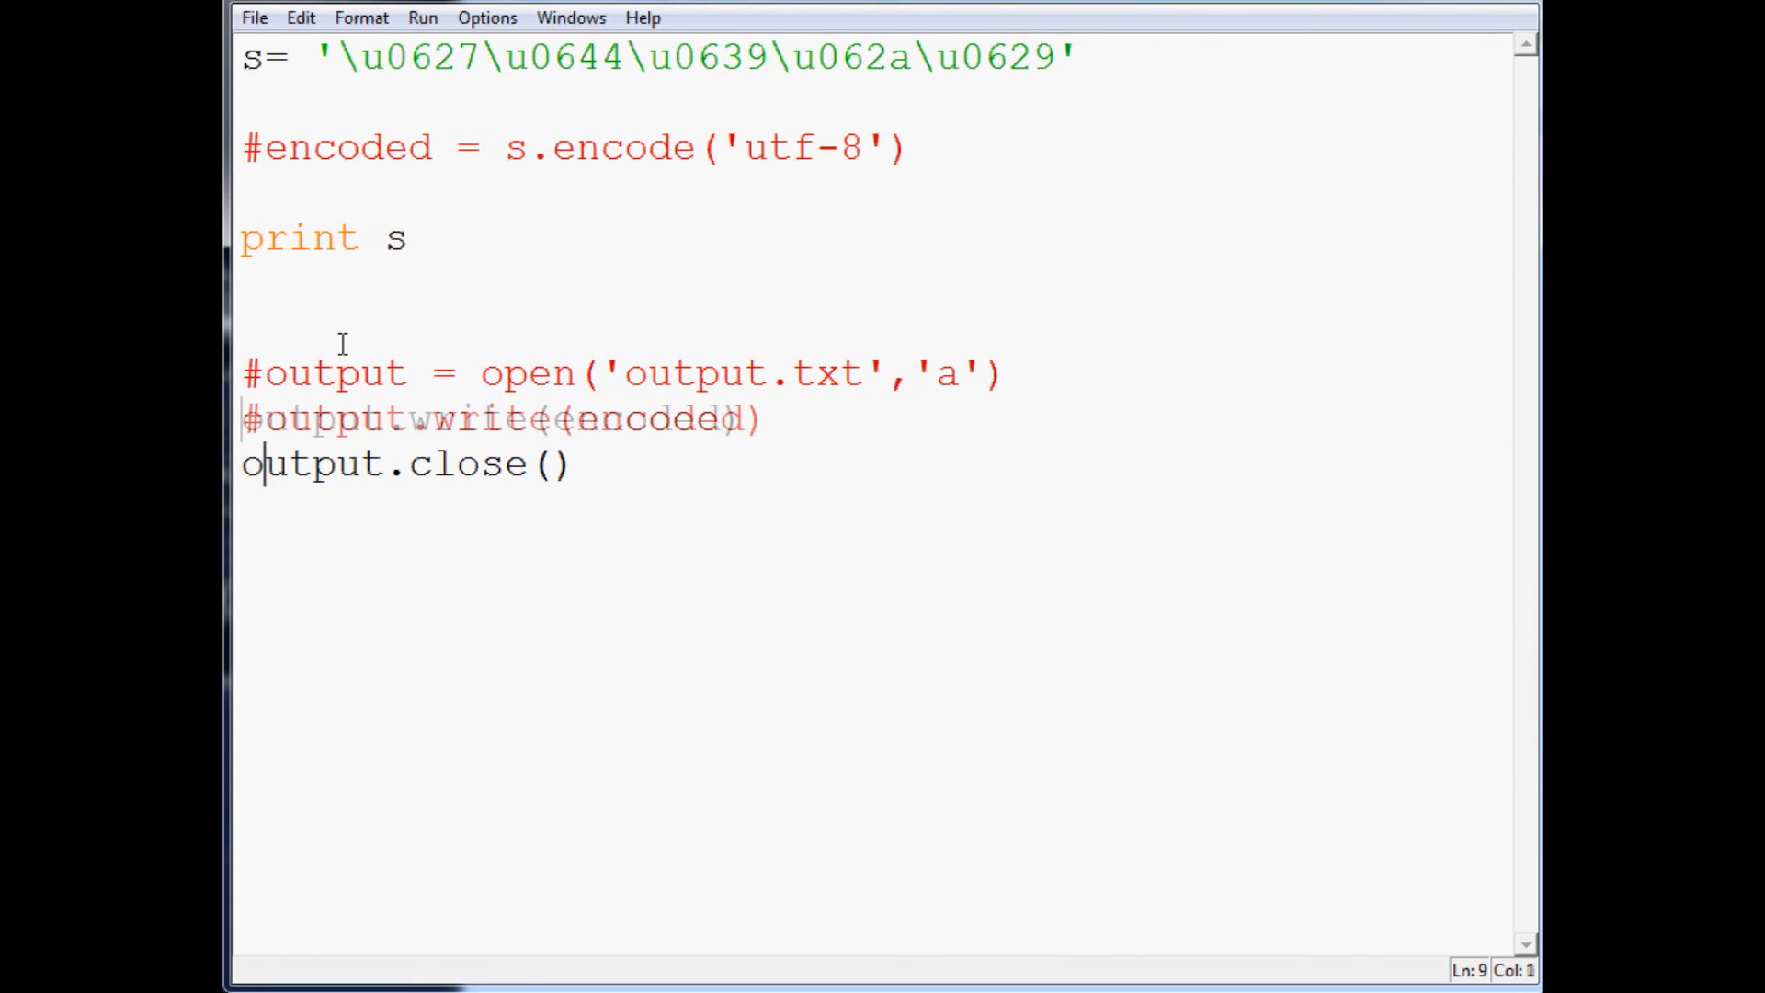
type("#")
key("Down")
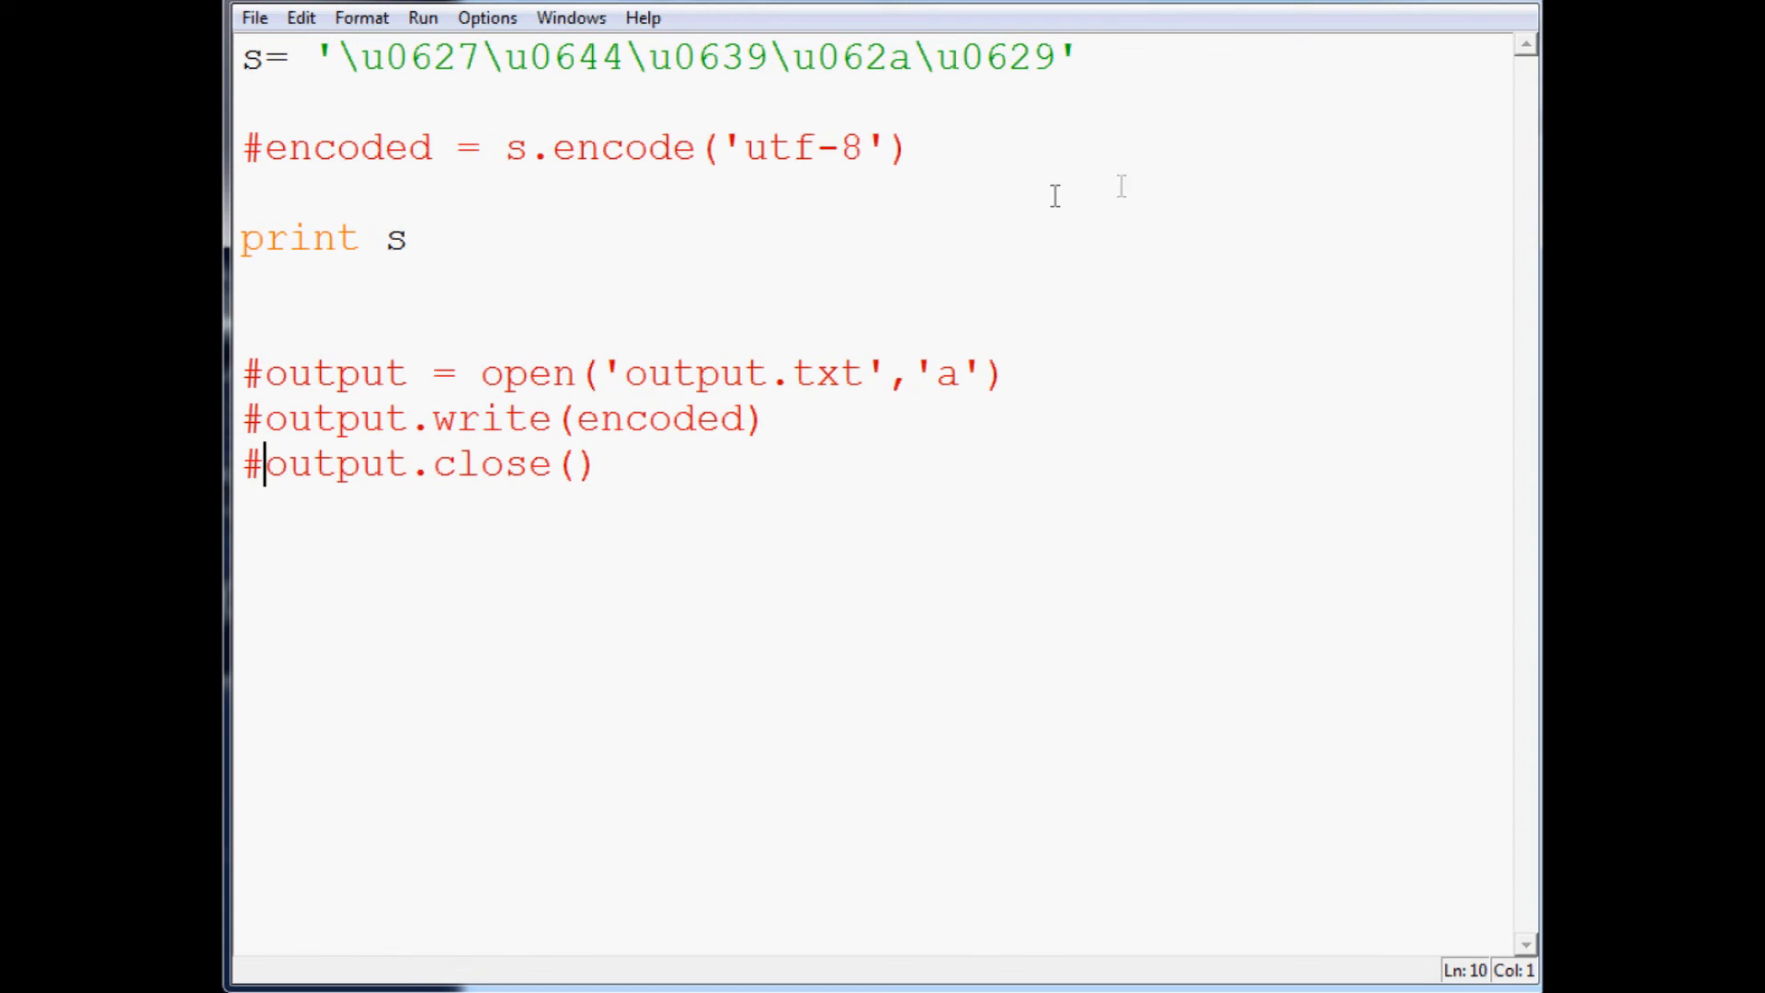
- Run the script so the shell prints the raw \u escape codes, then return to the editor
key("F5")
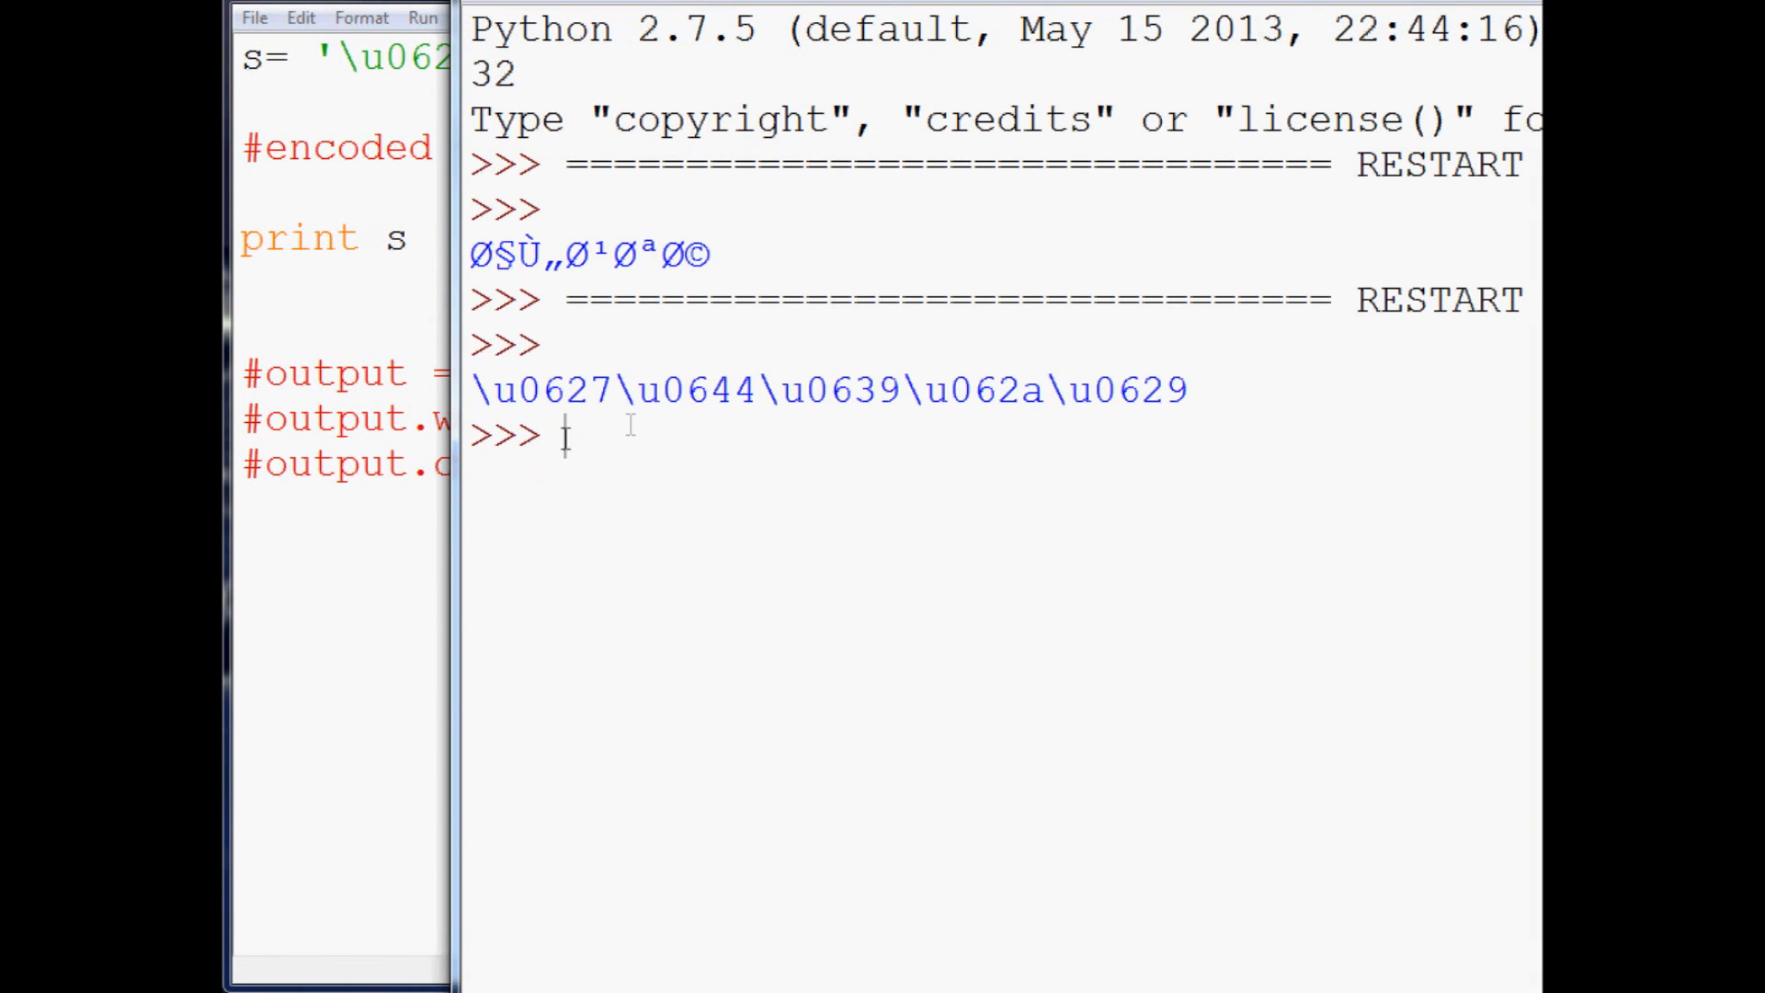
left_click_drag(472, 390, 1243, 393)
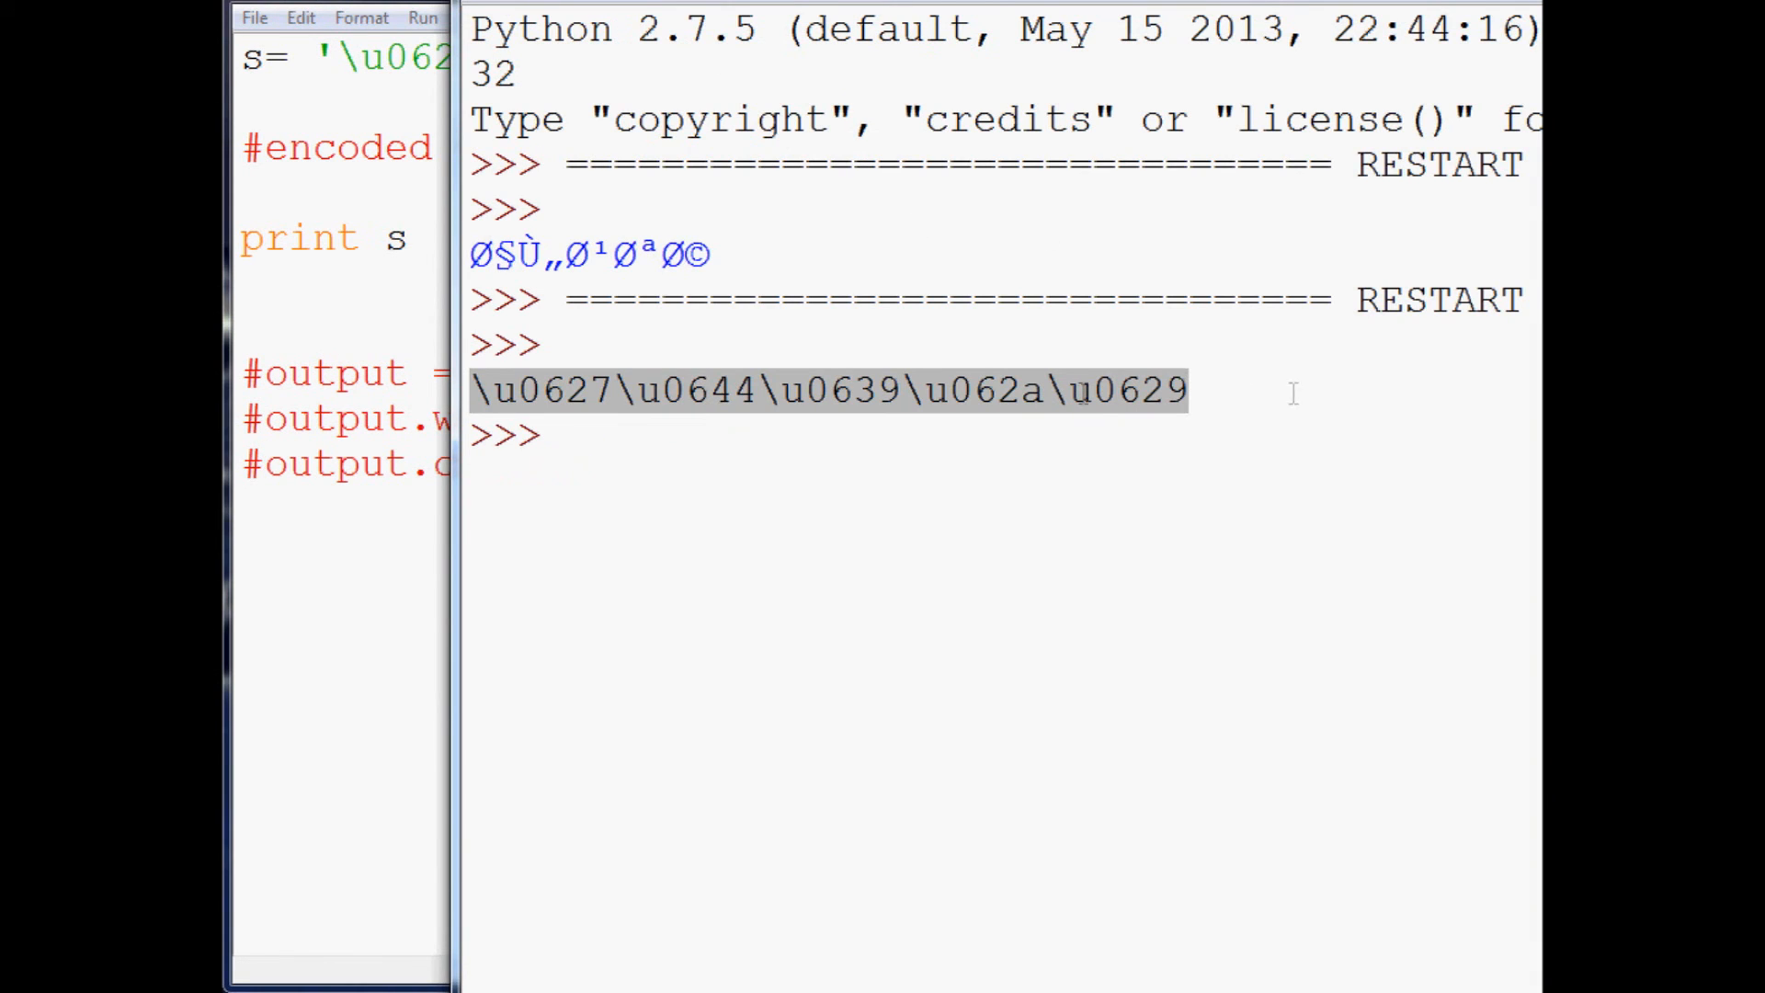
left_click(314, 62)
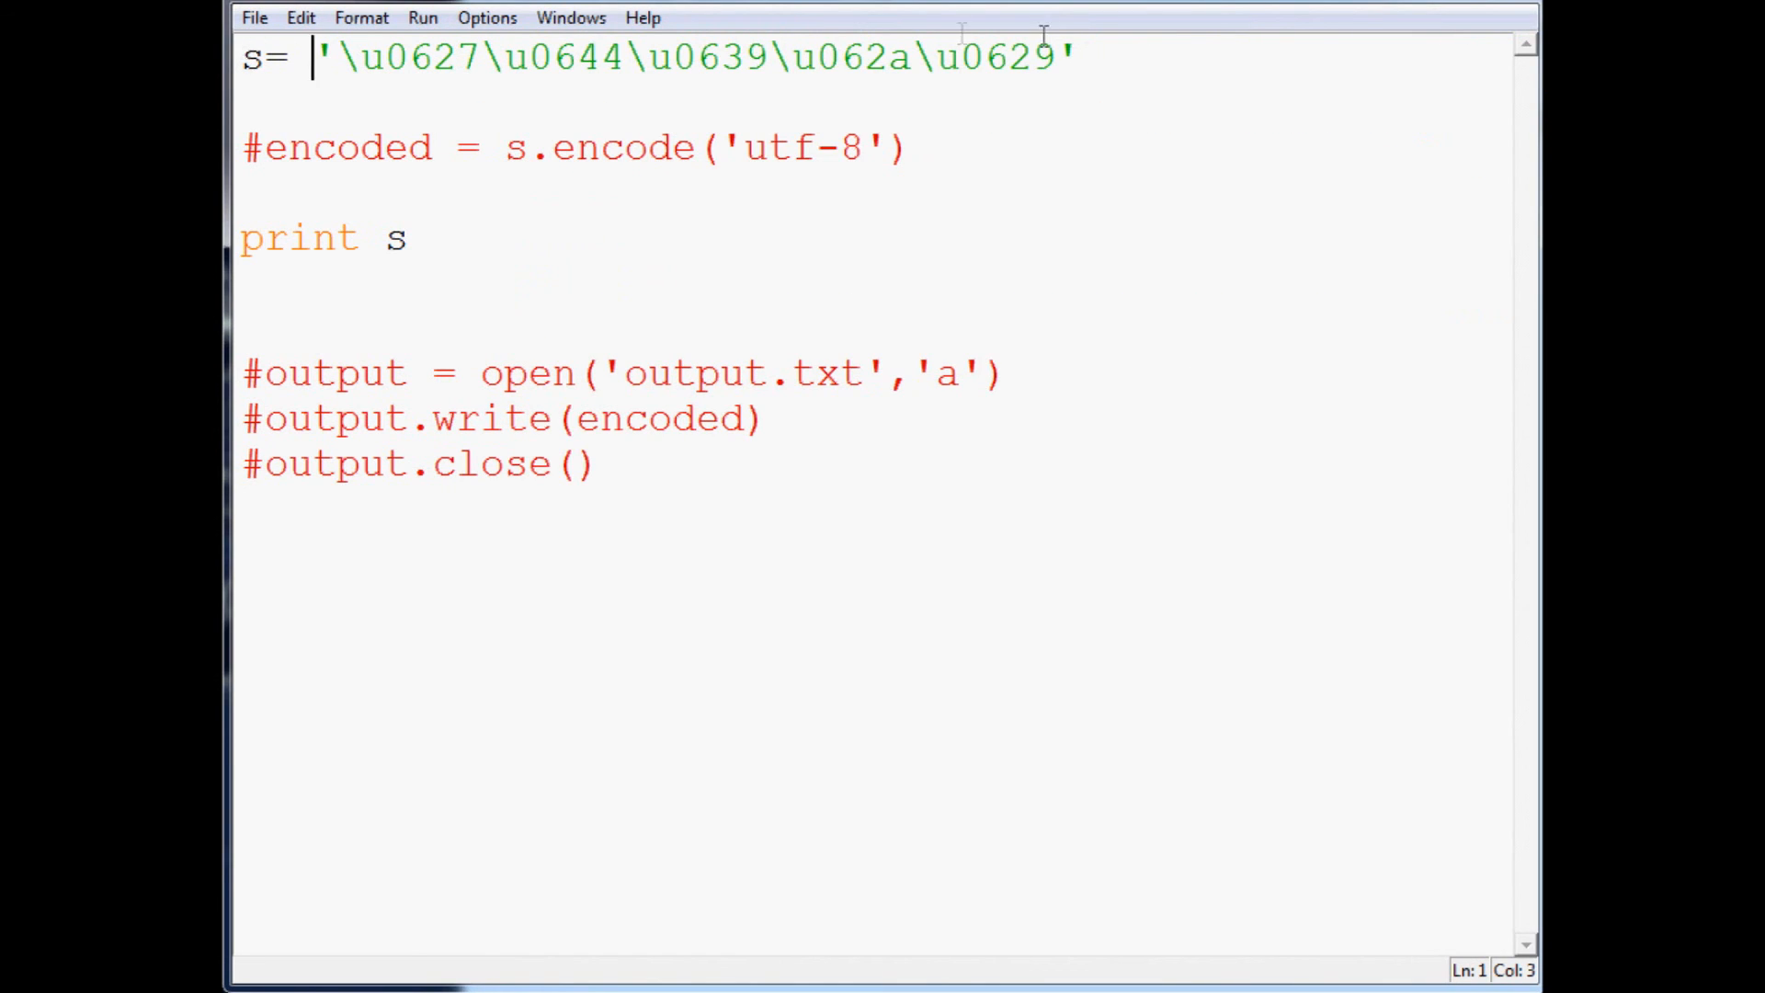
- Restore the u prefix on line 1 and rerun, confirming the save, so the shell prints العتة
left_click_drag(1083, 56, 315, 57)
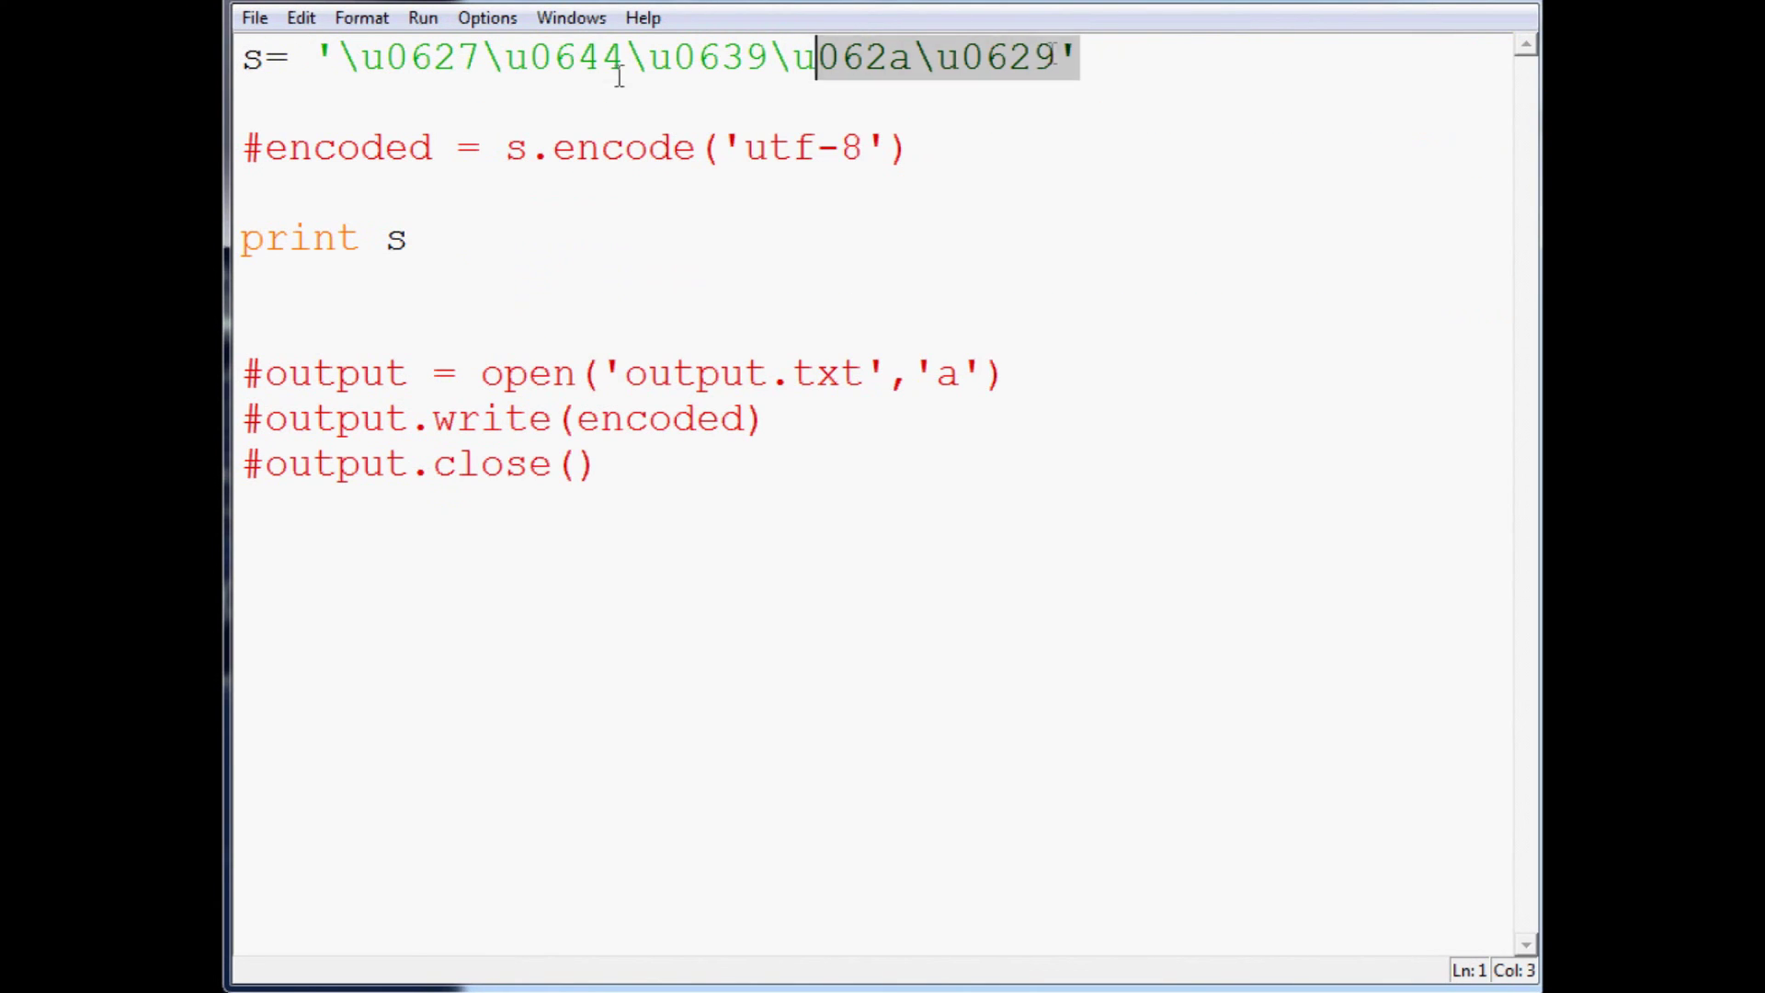
left_click(315, 58)
type("u")
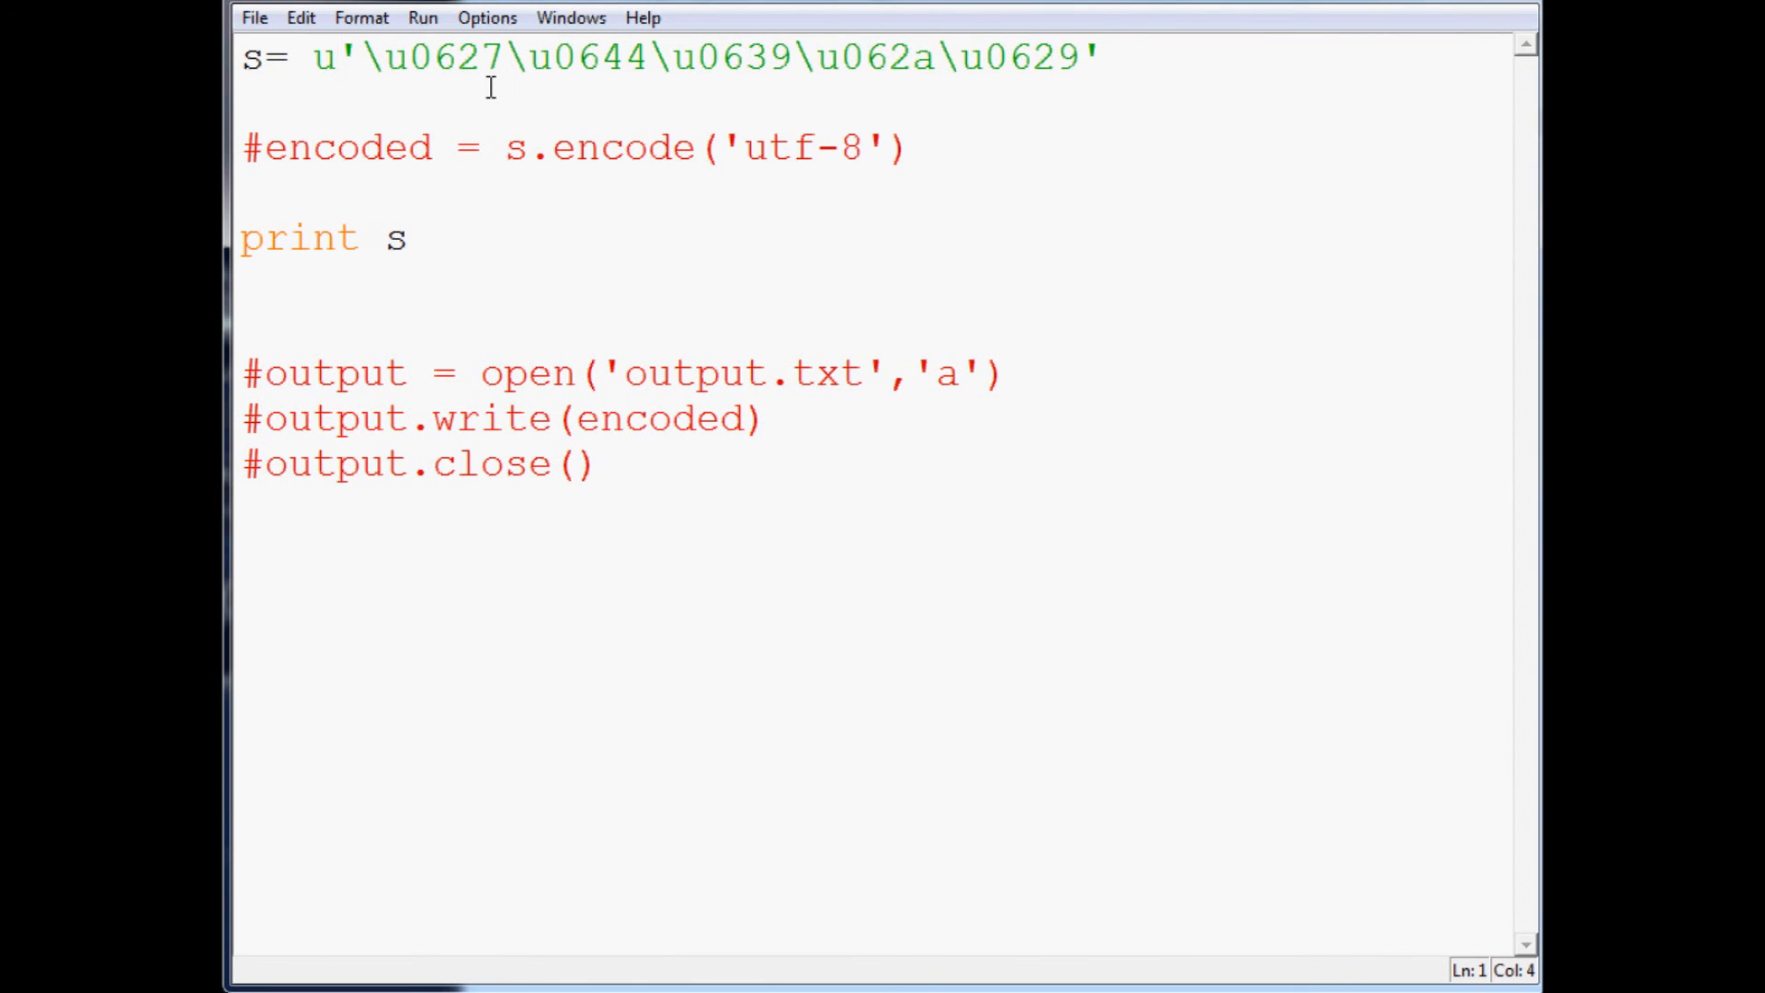
key("F5")
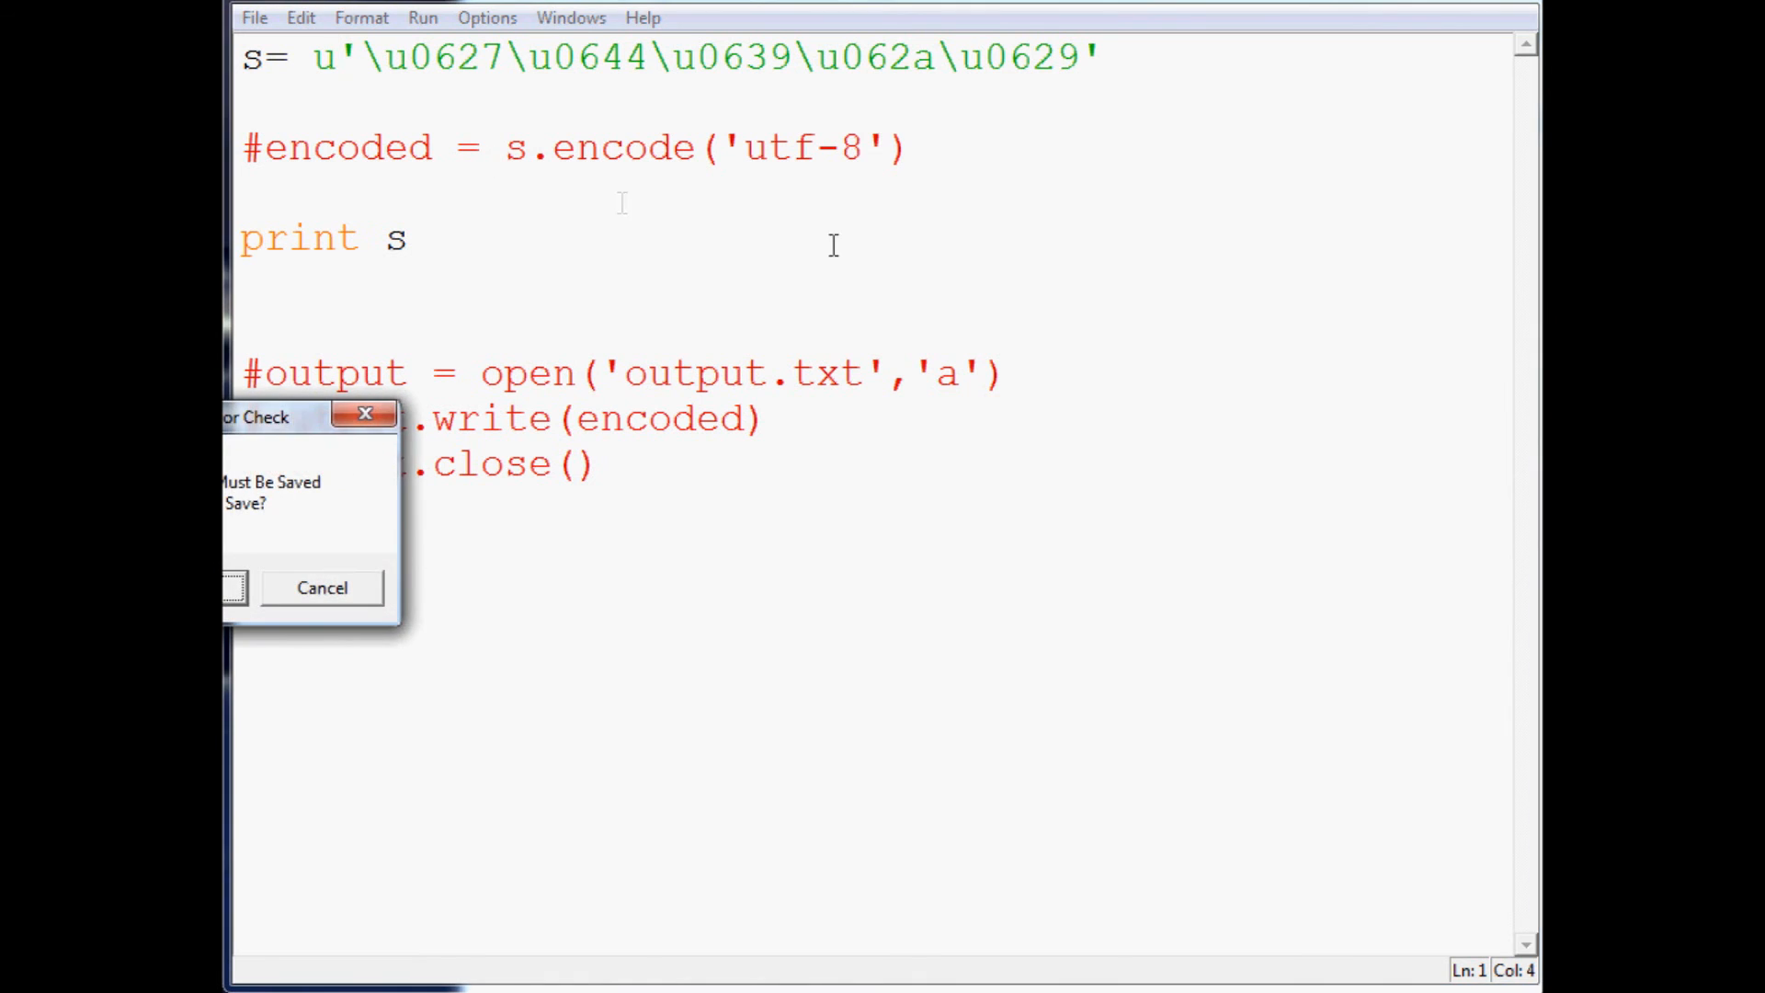
key("Return")
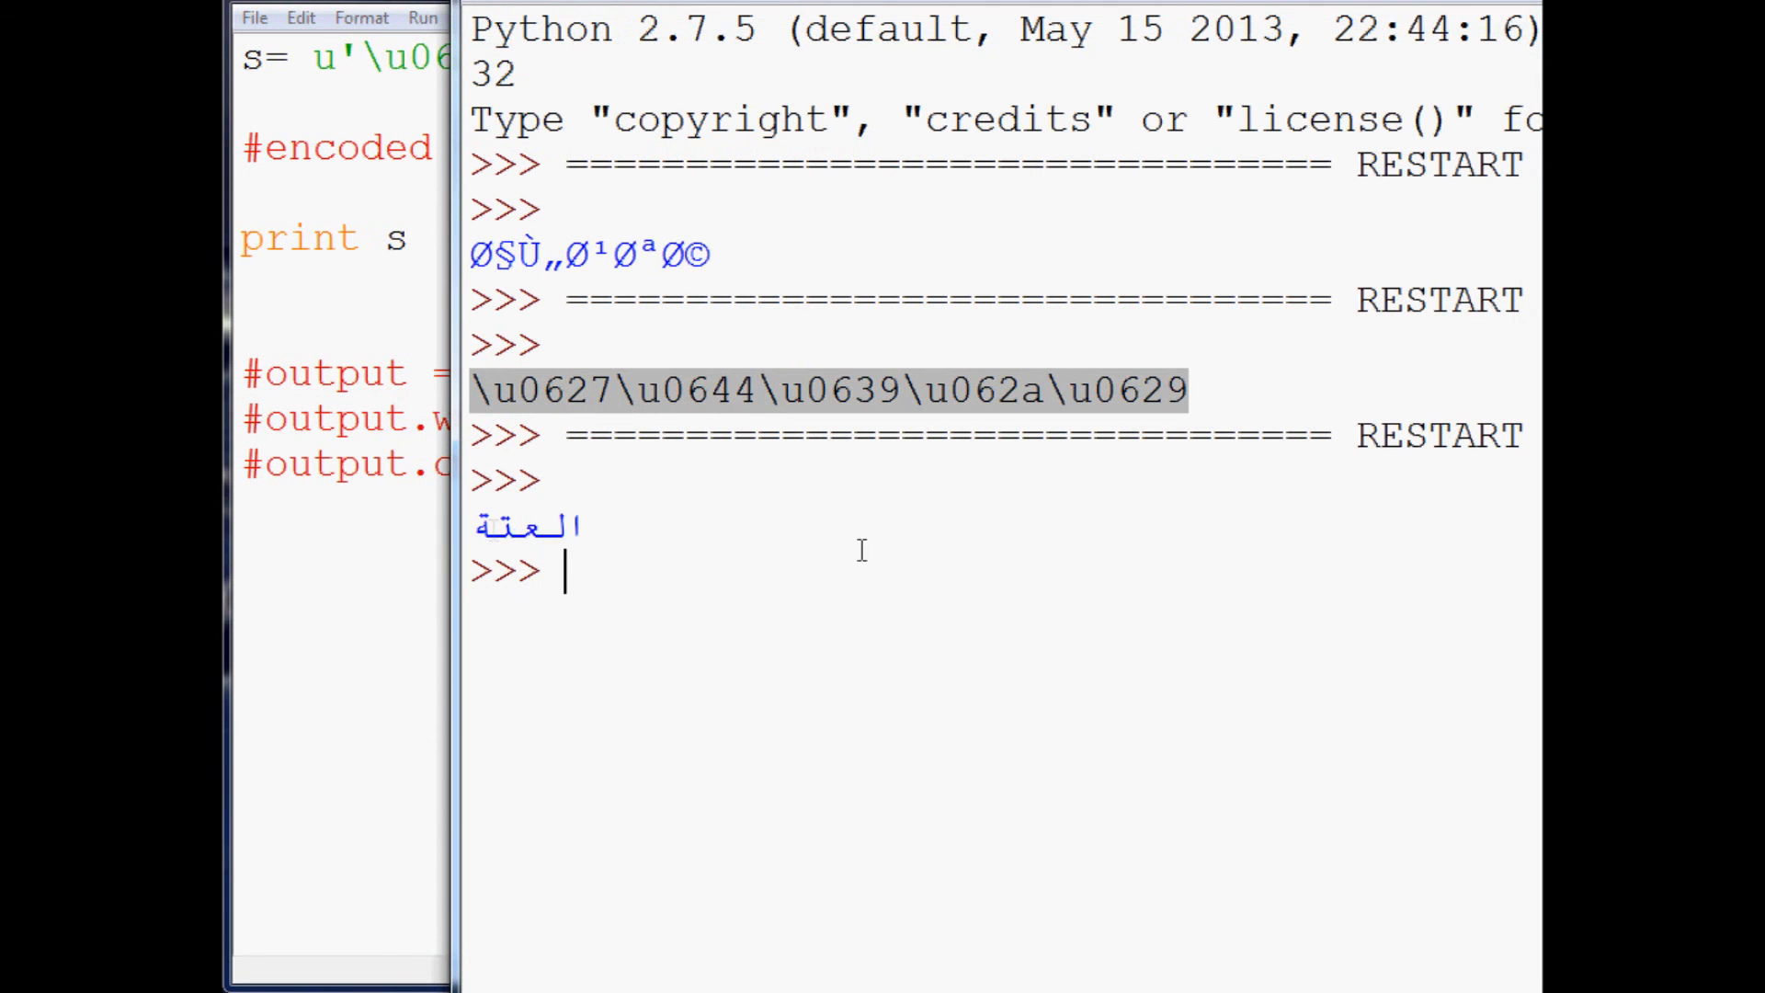
left_click(417, 210)
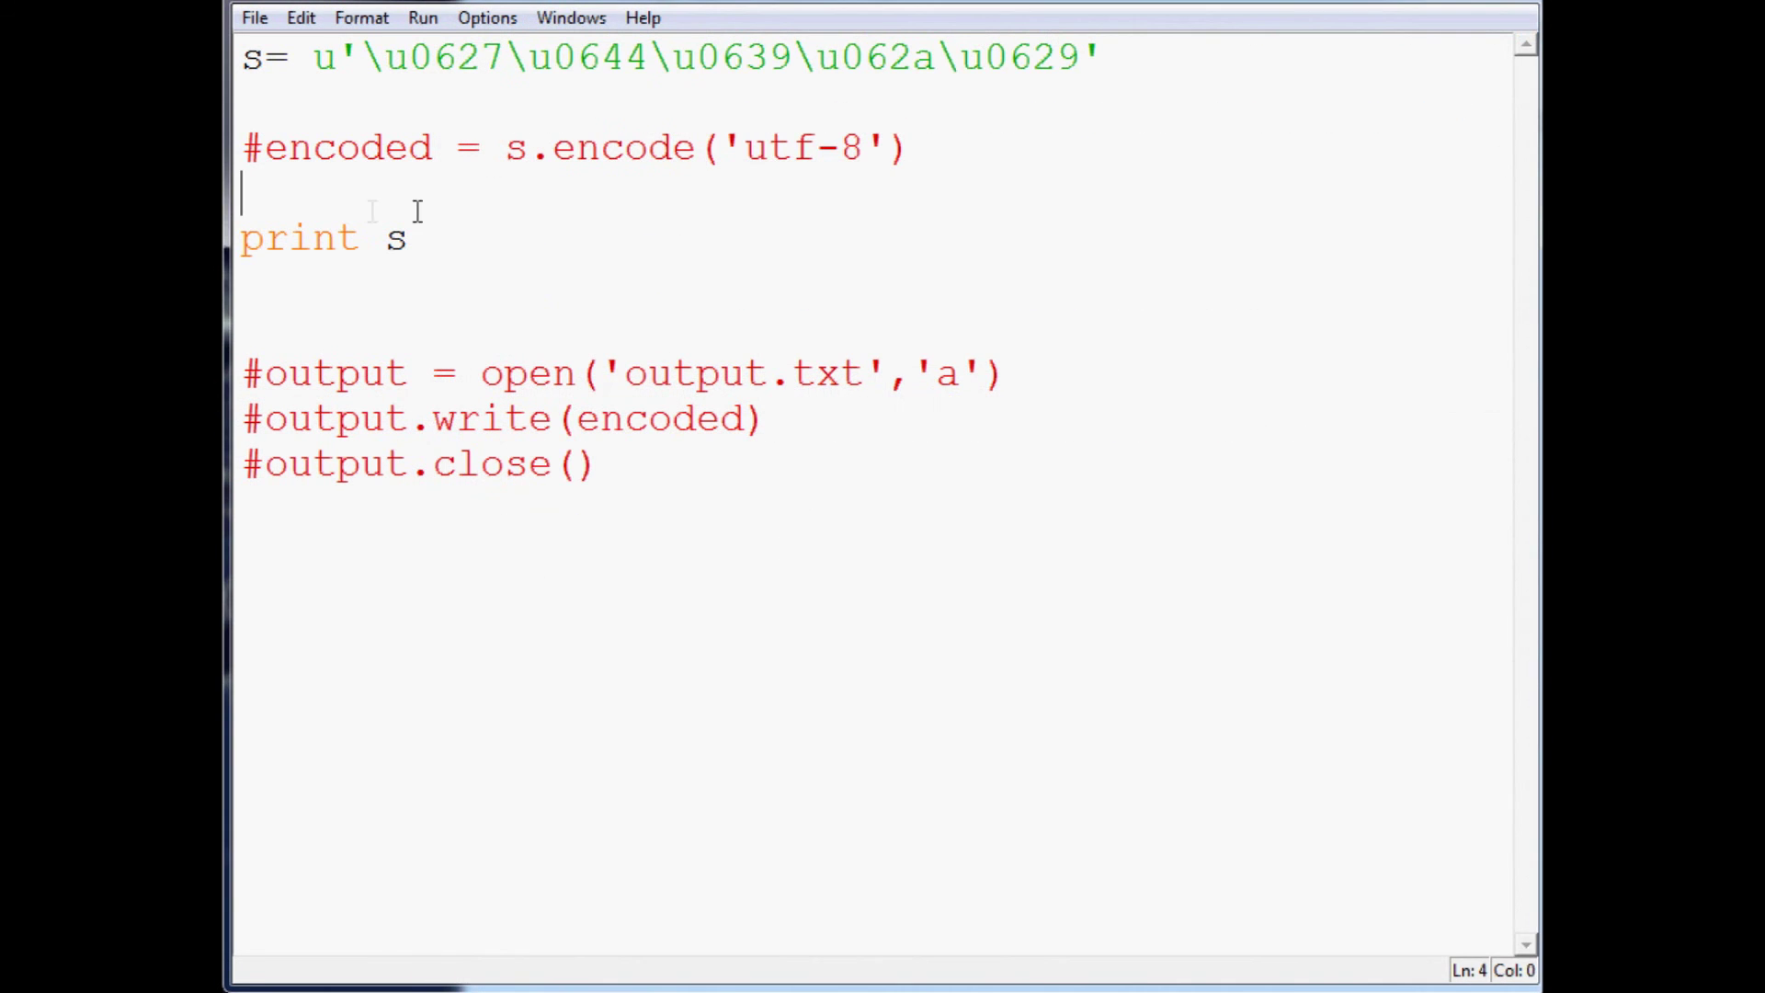
- Uncomment the encode, open, output.write and output.close() lines by removing their # marks
left_click(262, 148)
key("BackSpace")
left_click(262, 374)
key("BackSpace")
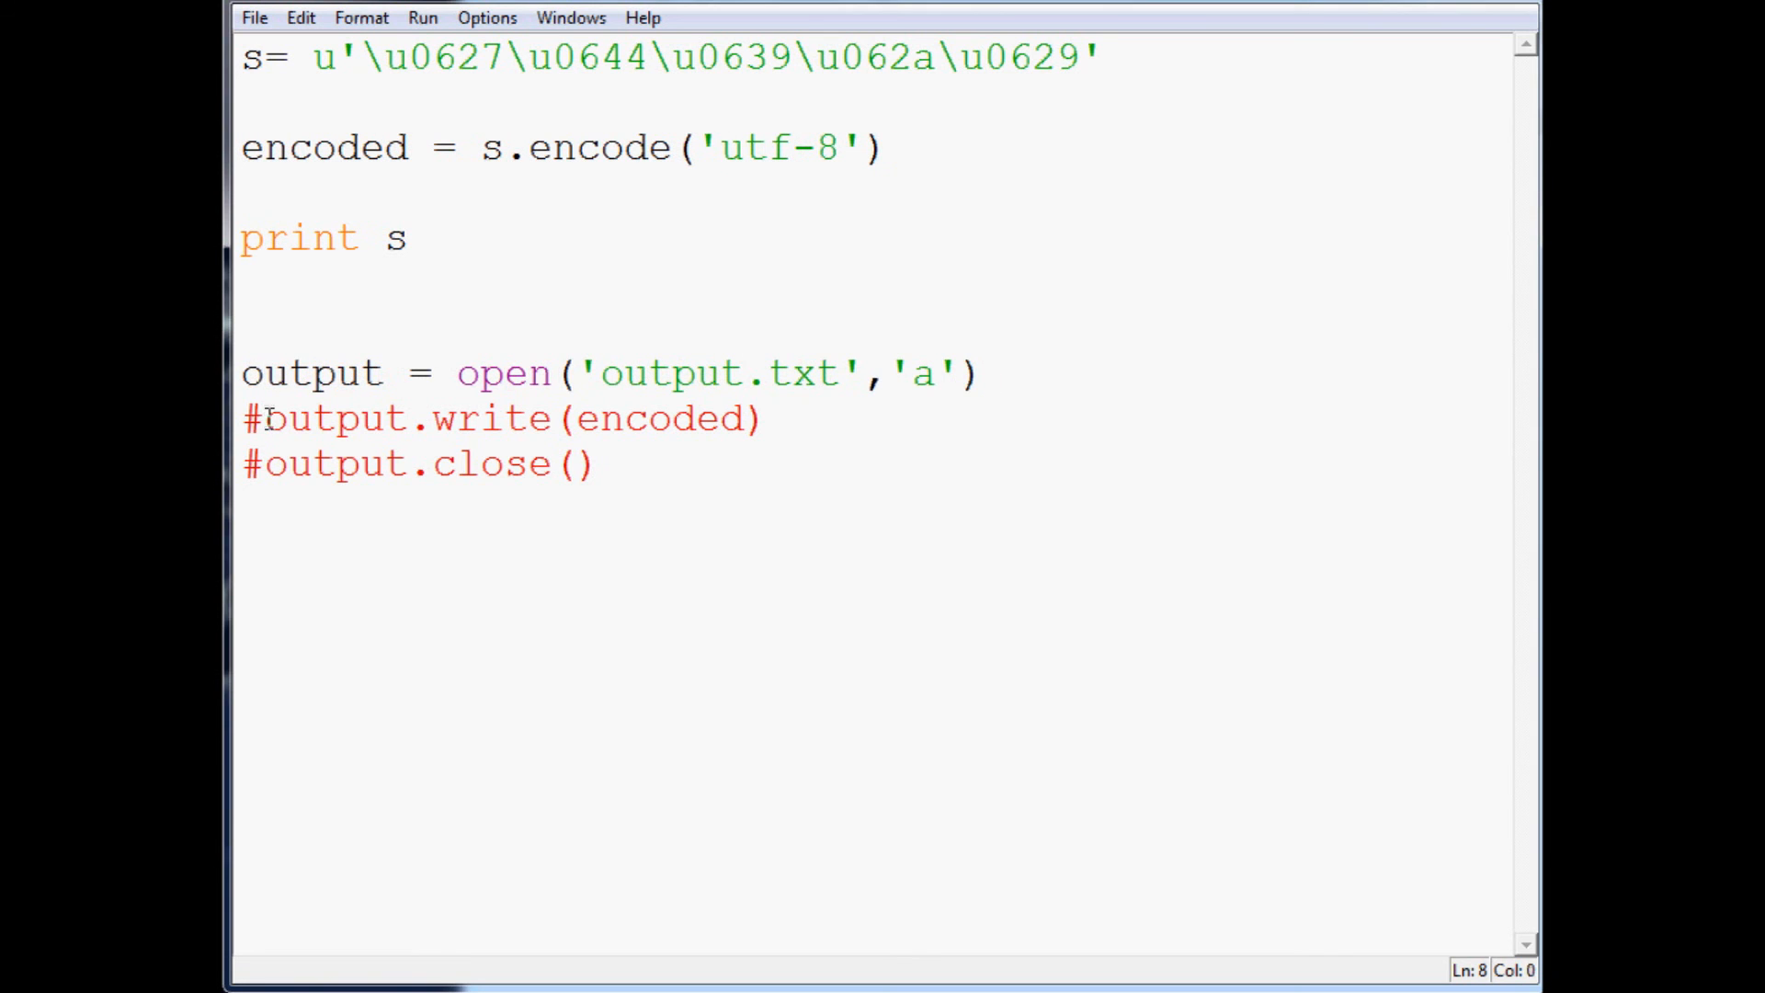
left_click(263, 417)
key("BackSpace")
left_click(263, 465)
key("BackSpace")
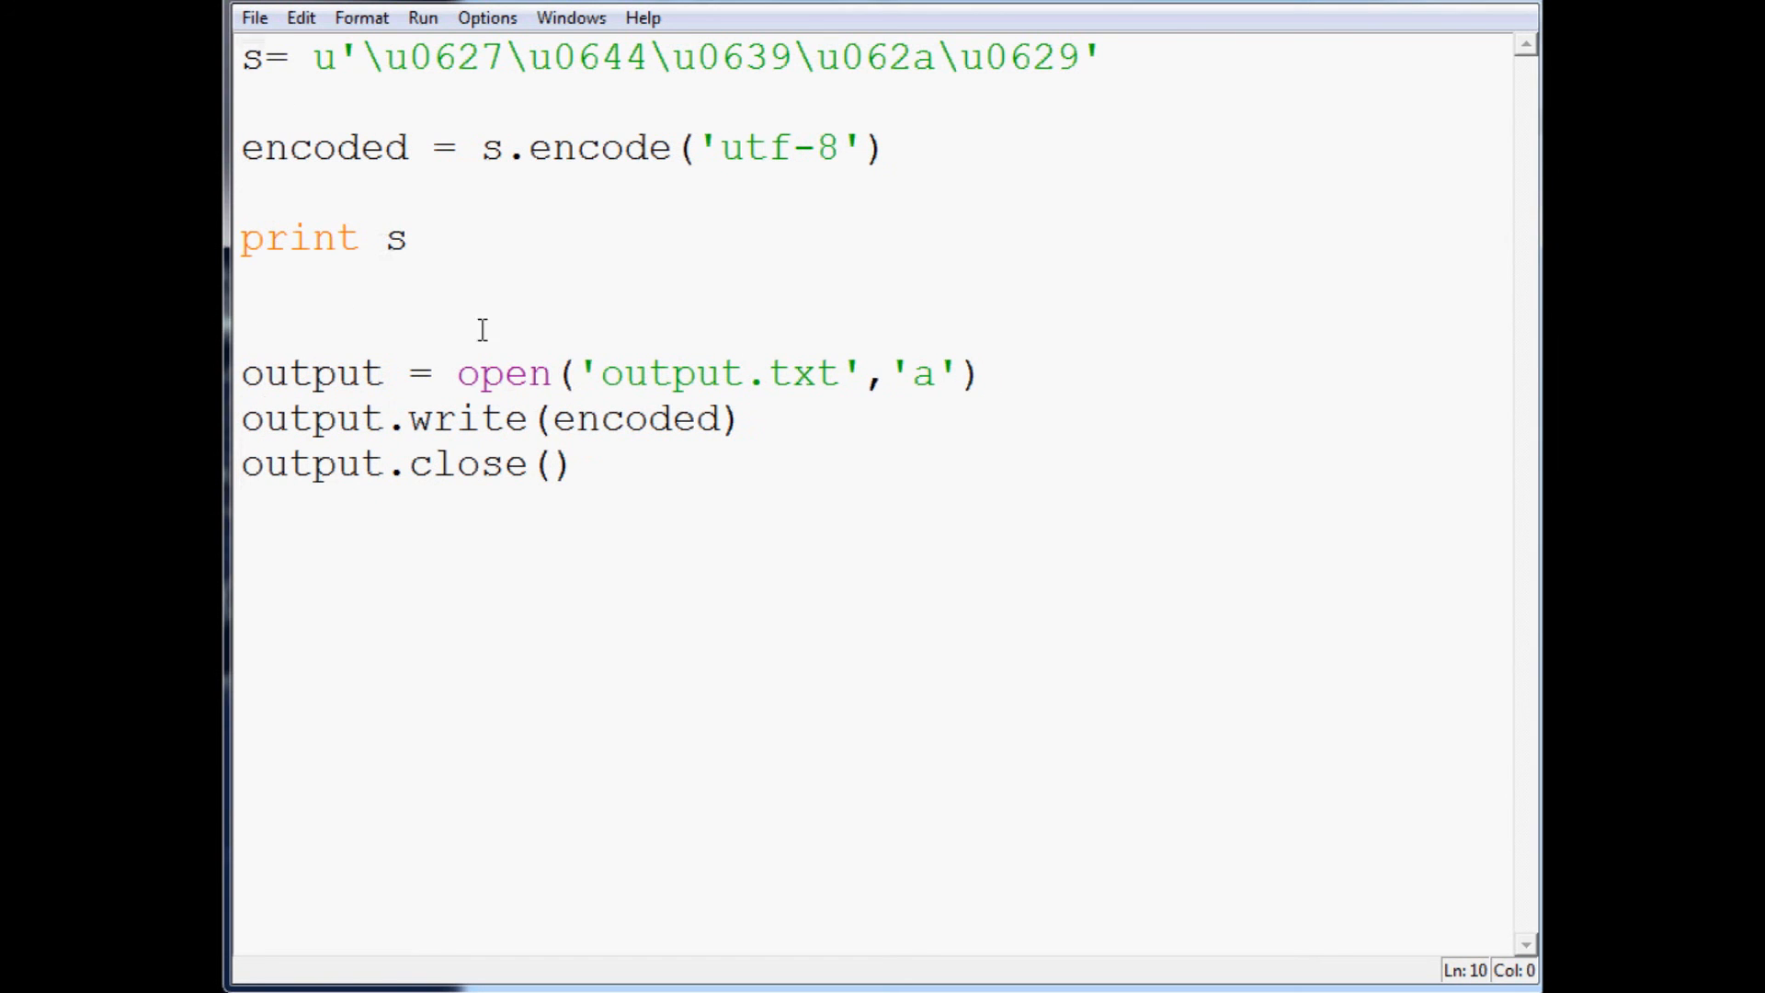
- Remove the blank line above print s and review the utf-8 encode call and output.txt append mode
left_click(276, 193)
key("BackSpace")
left_click_drag(558, 149, 773, 148)
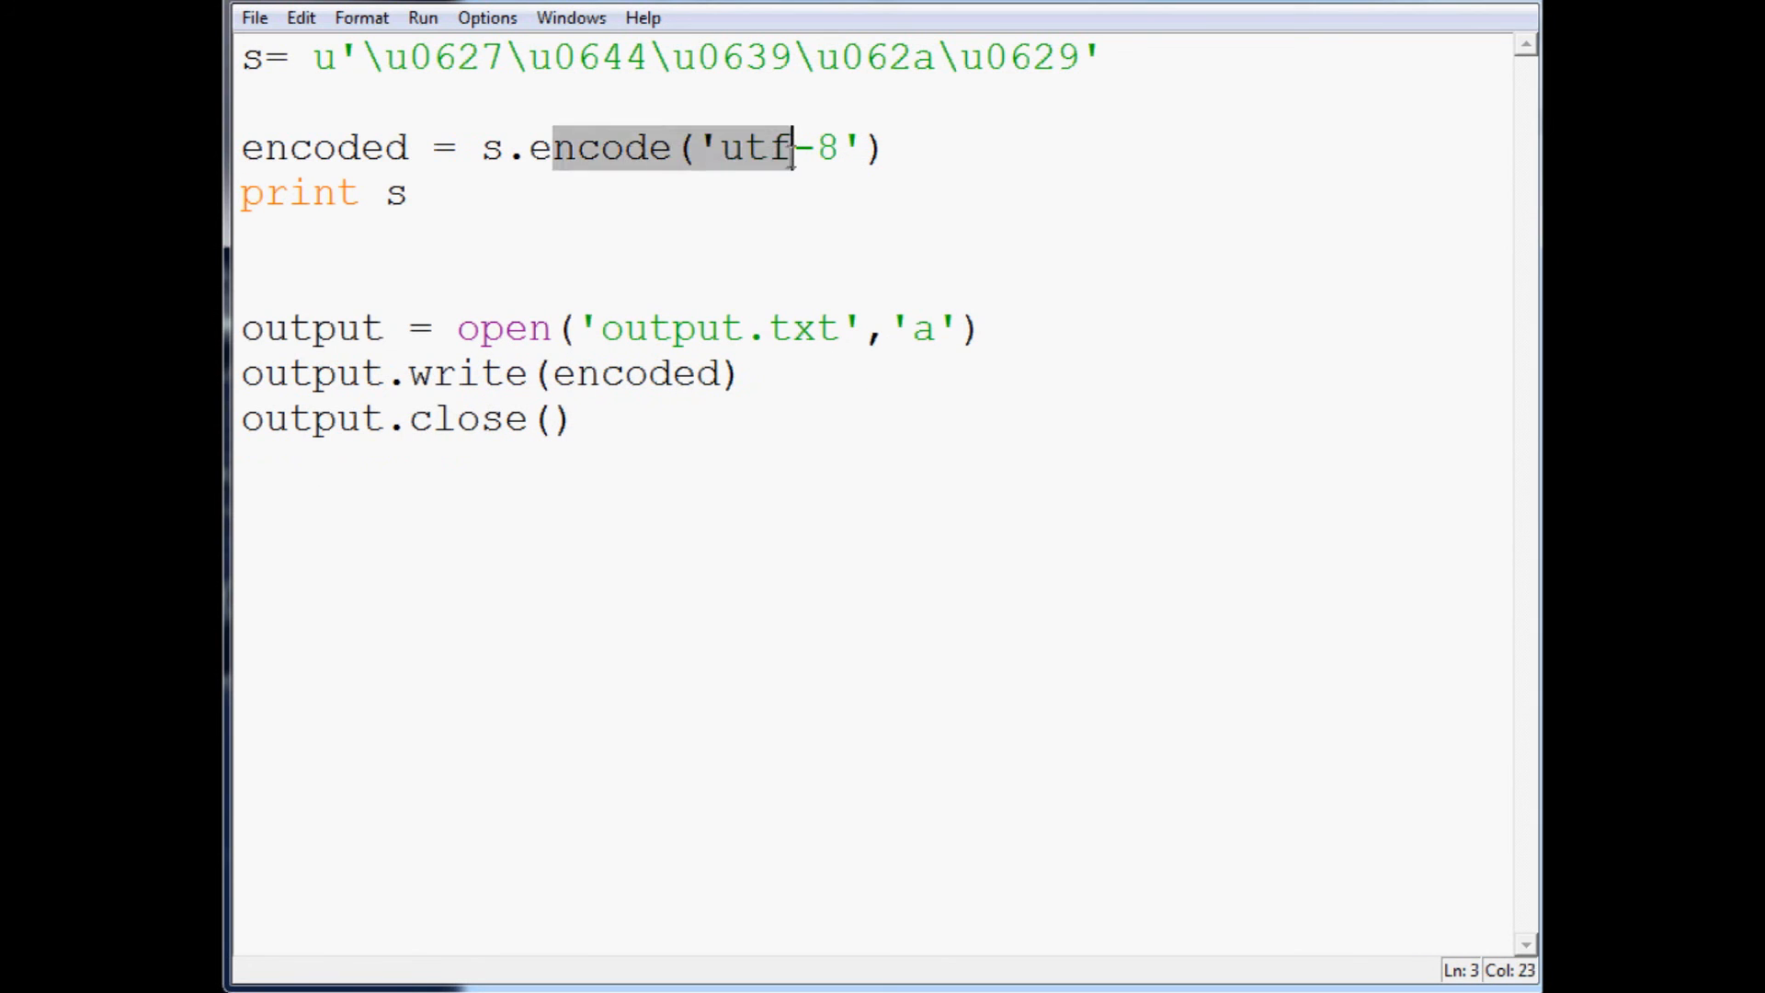
left_click(772, 149)
left_click_drag(599, 329, 956, 328)
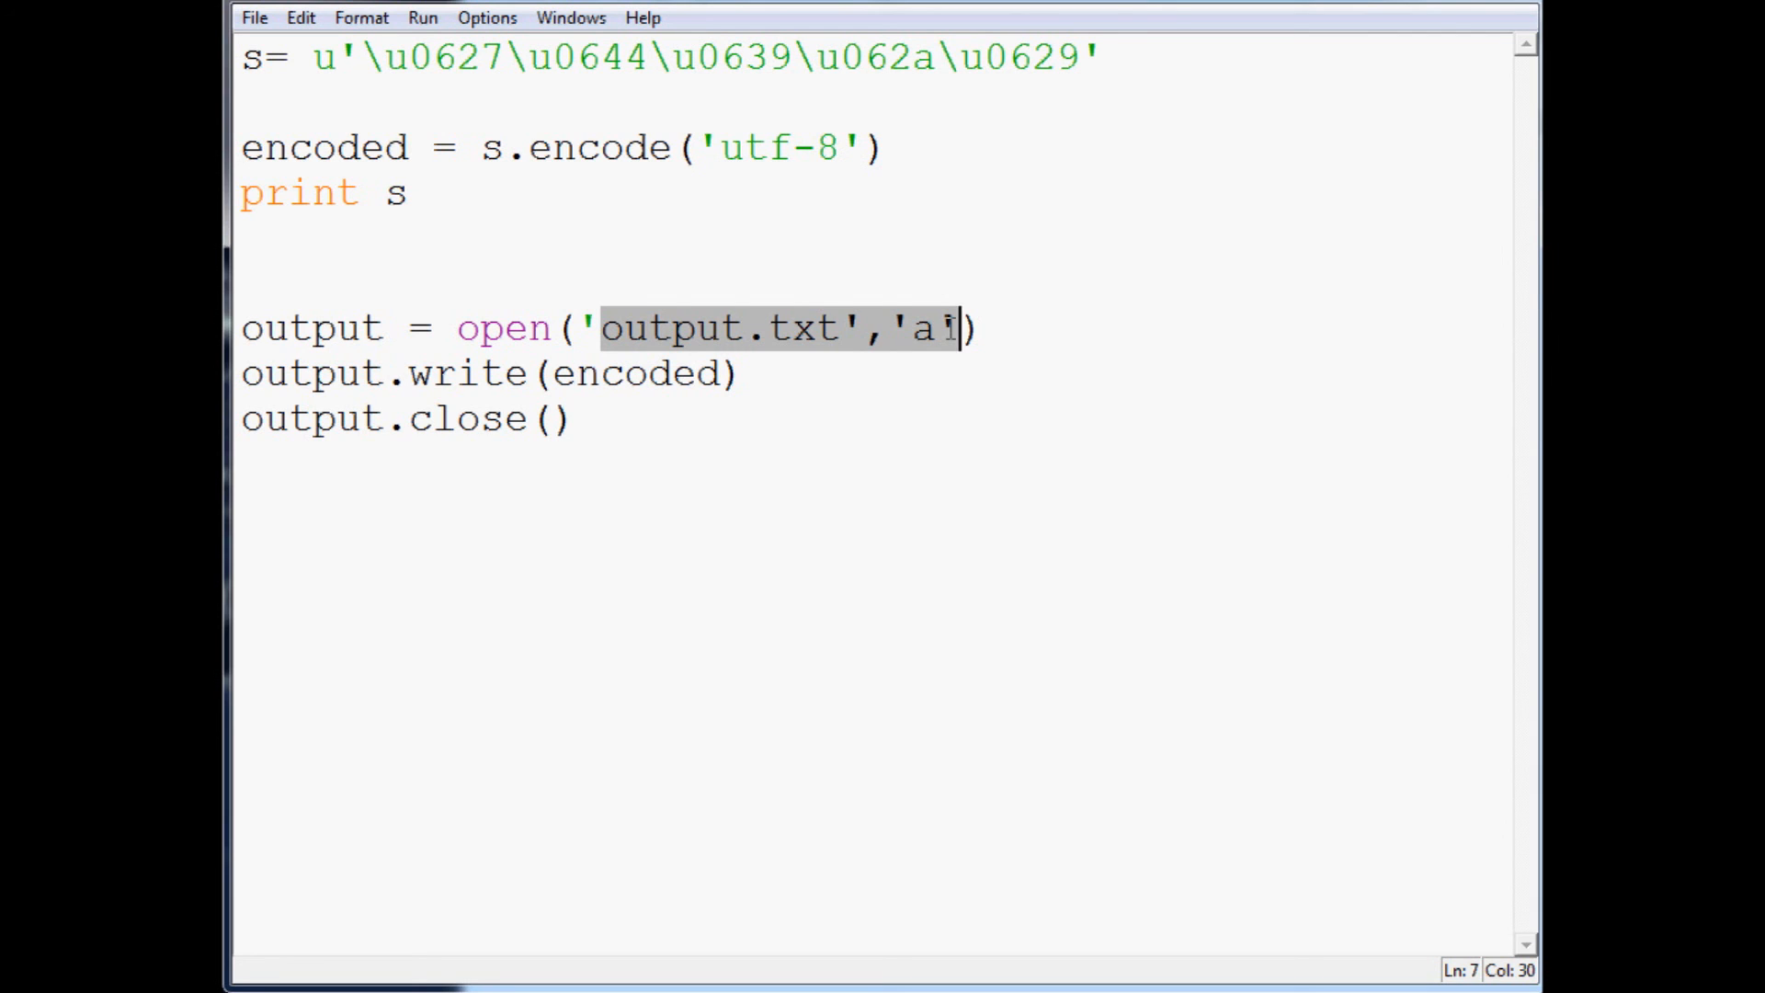
key("ctrl+a")
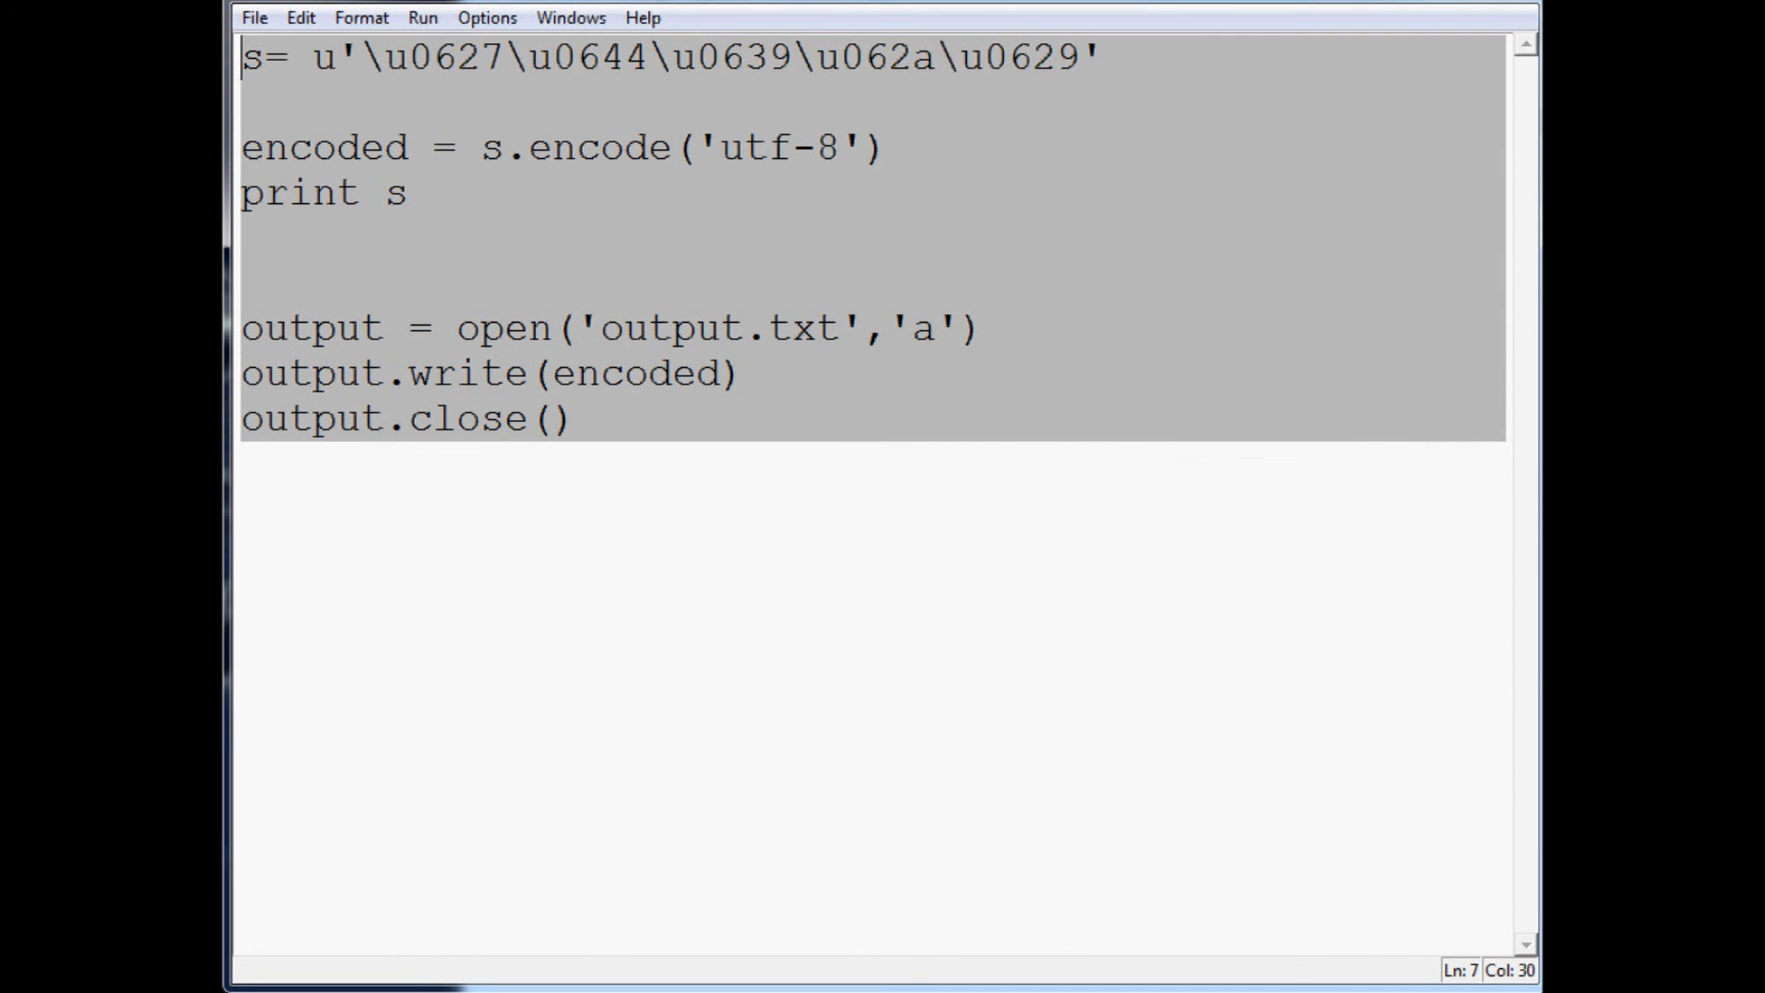
left_click(841, 473)
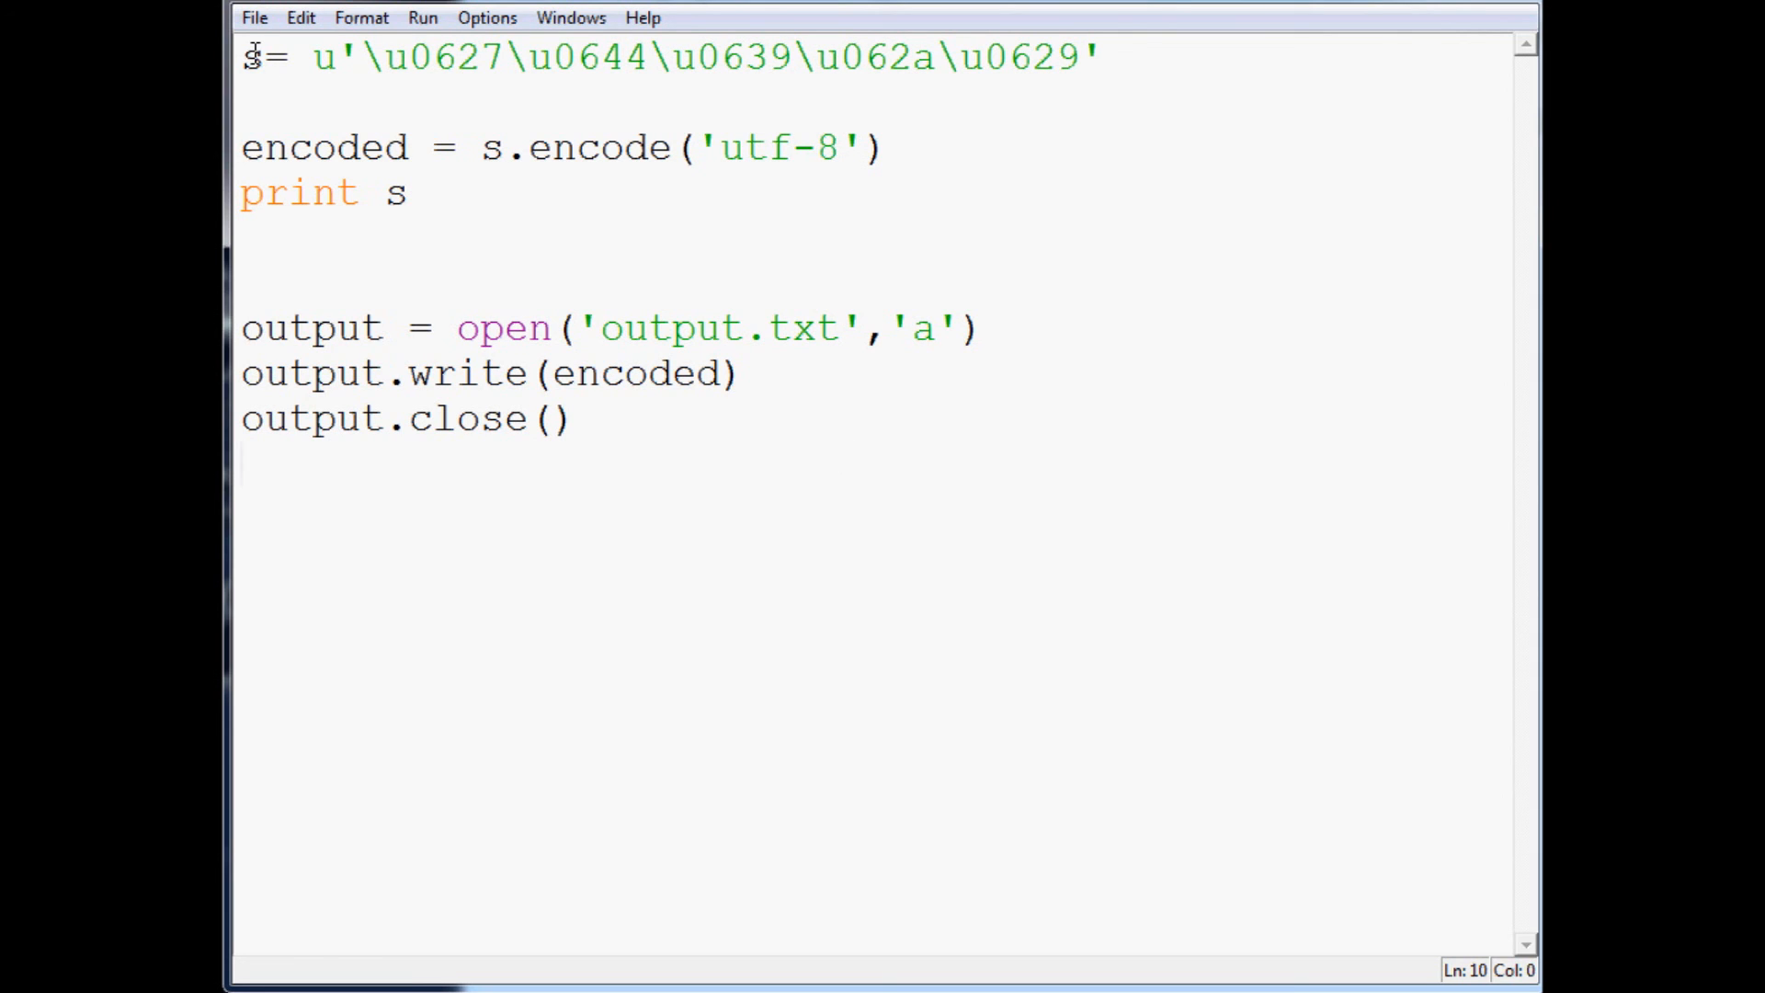
left_click_drag(252, 53, 538, 373)
left_click(690, 401)
key("shift+Up")
key("shift+Up")
key("shift+Up")
key("shift+Up")
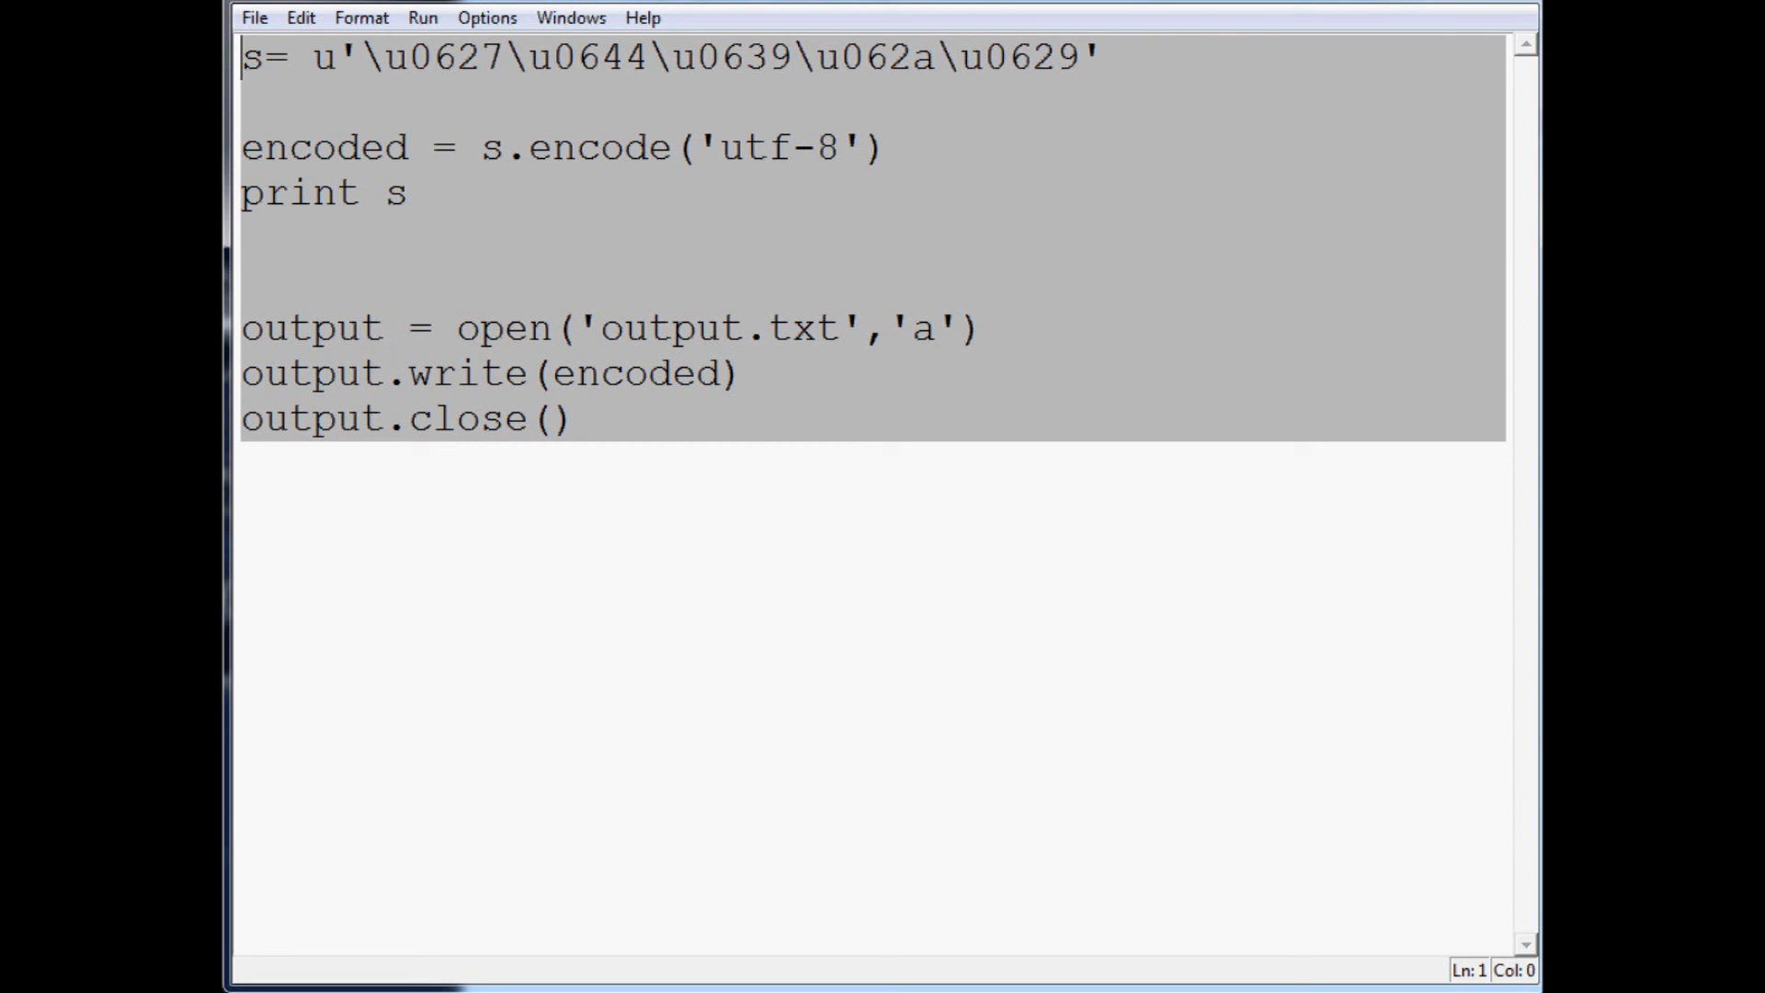
left_click(532, 395)
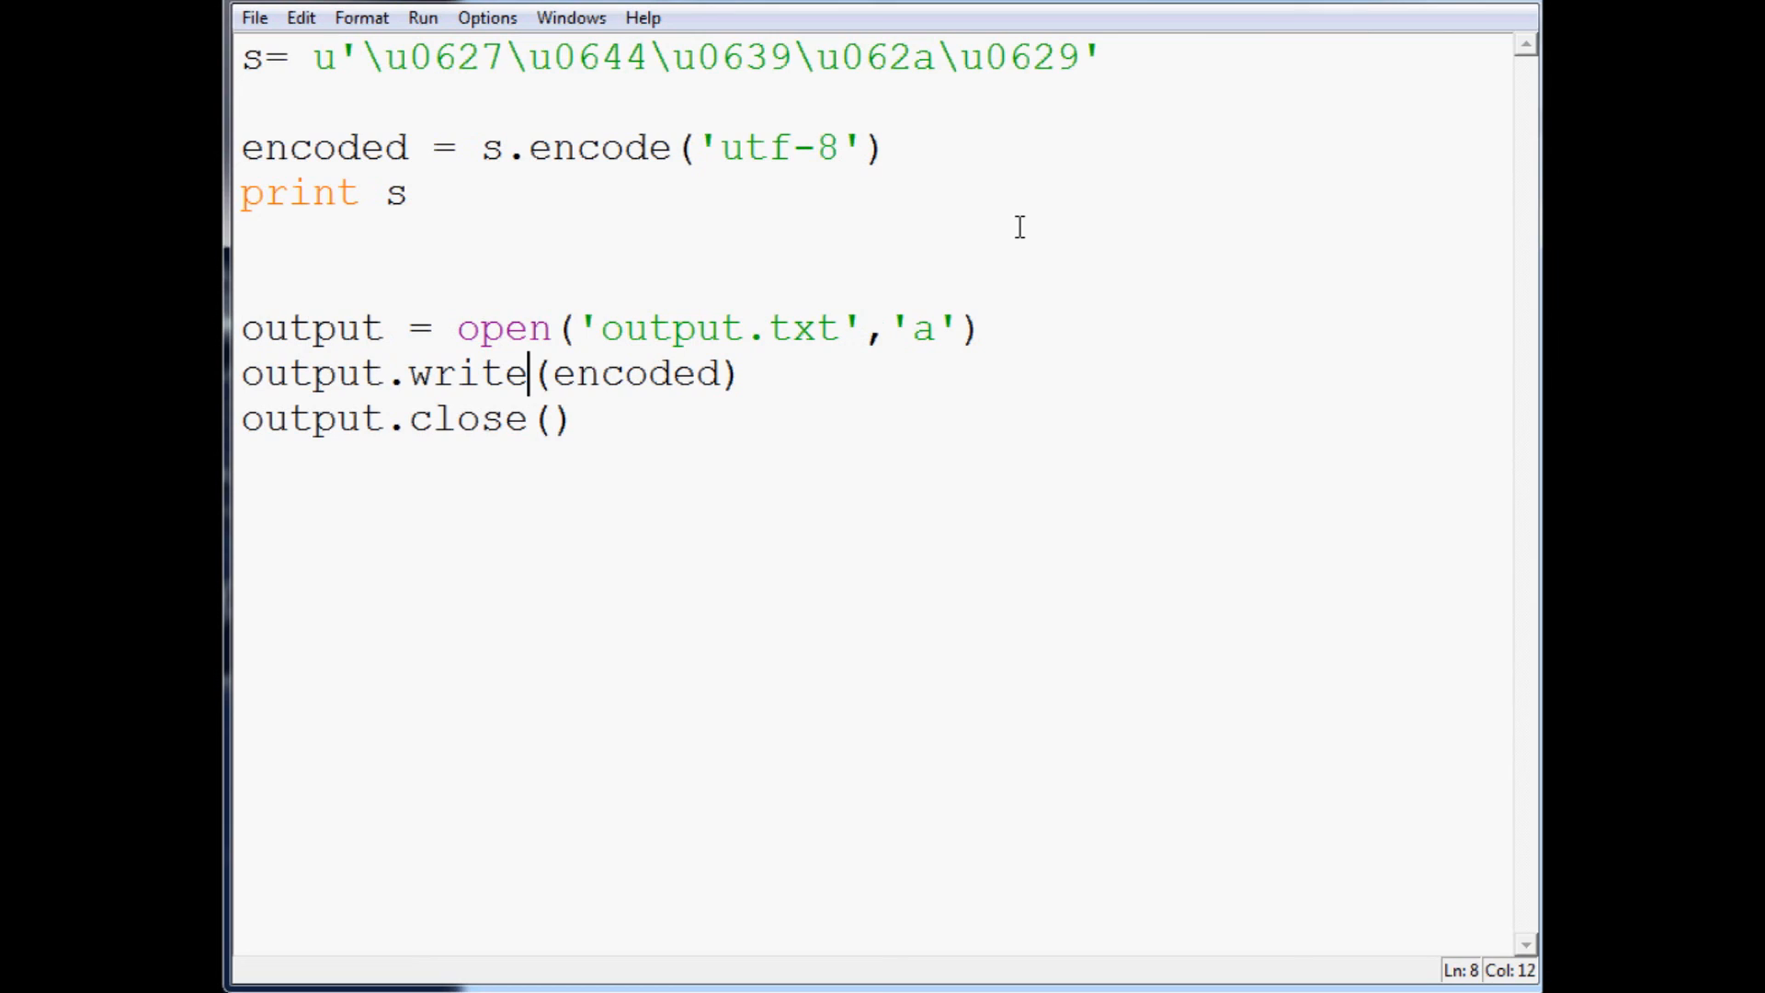